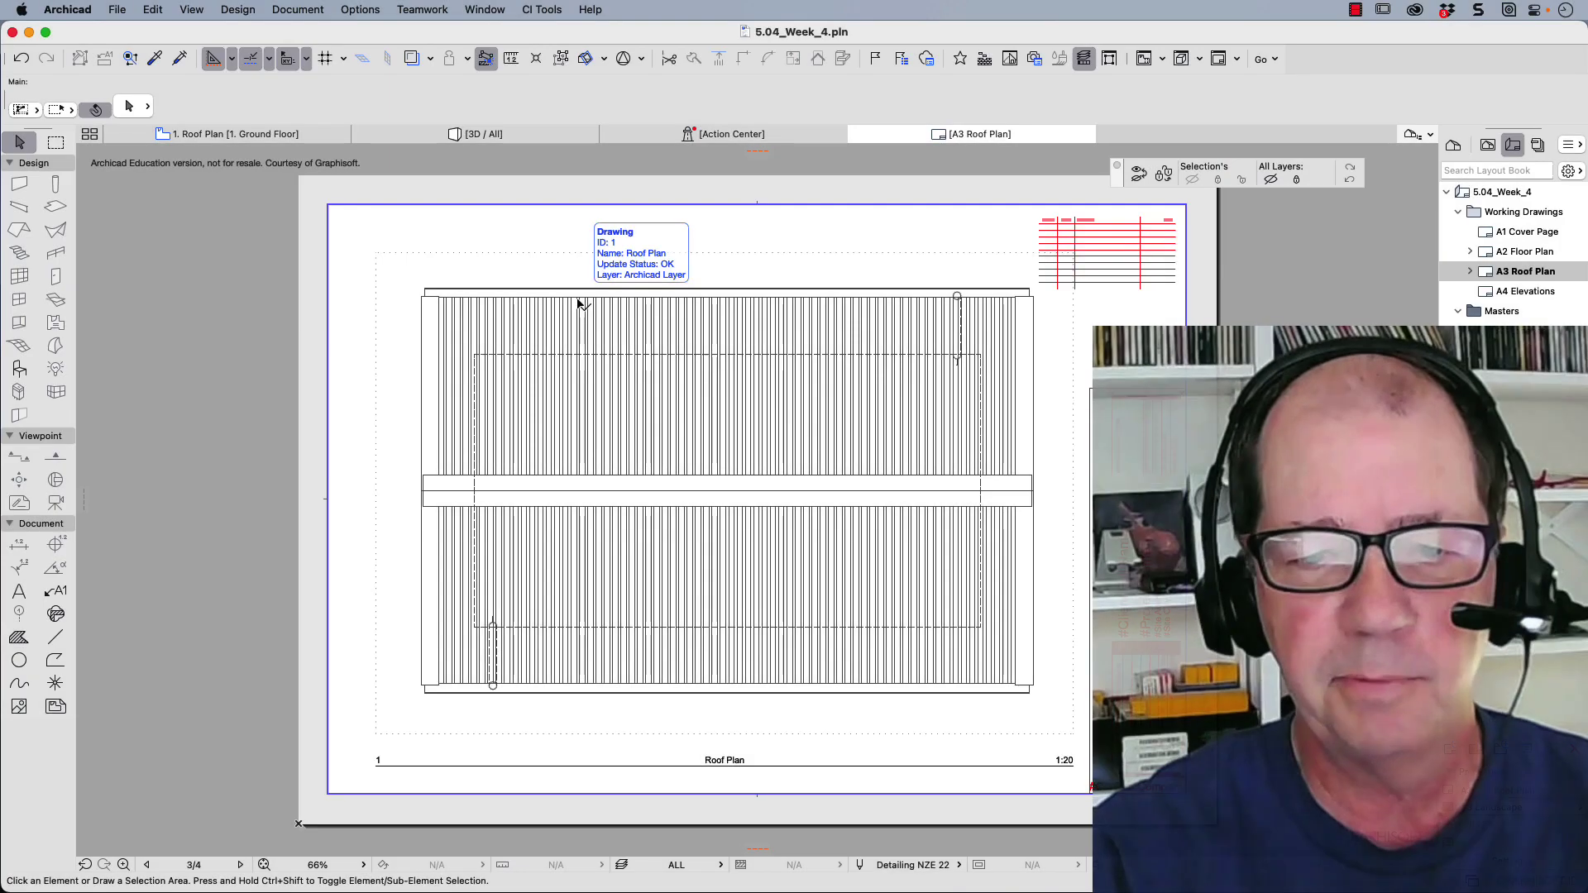
Switch to the 1. Roof Plan view, try the ALL layer combination and settle on Plan Floor
{"action": "left_click", "coordinate": [578, 305]}
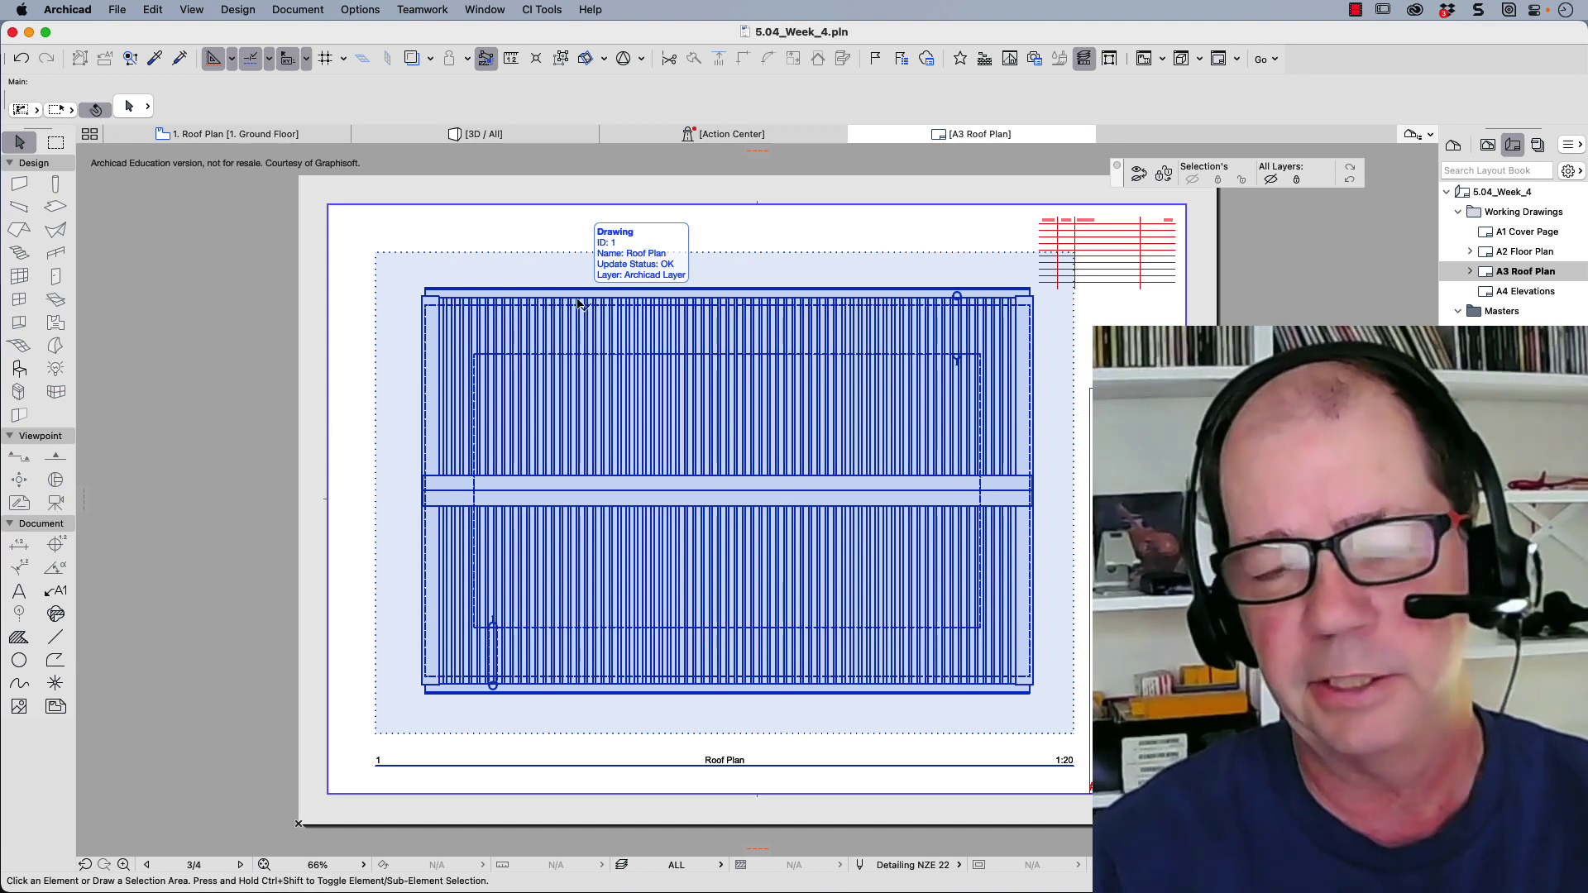
{"action": "key", "text": "Escape"}
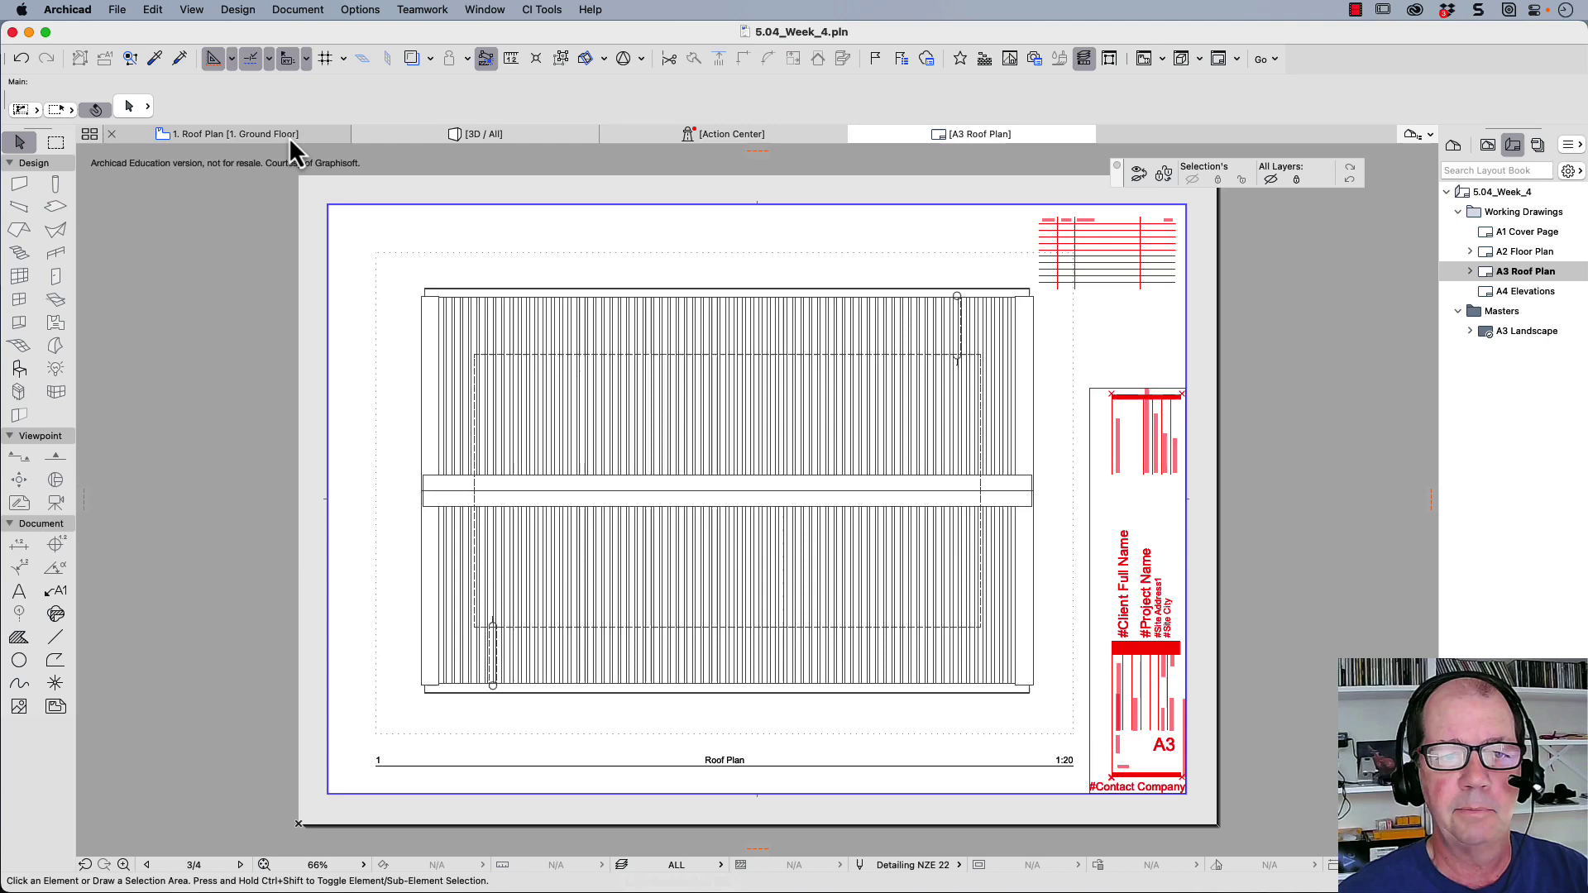
{"action": "left_click", "coordinate": [289, 137]}
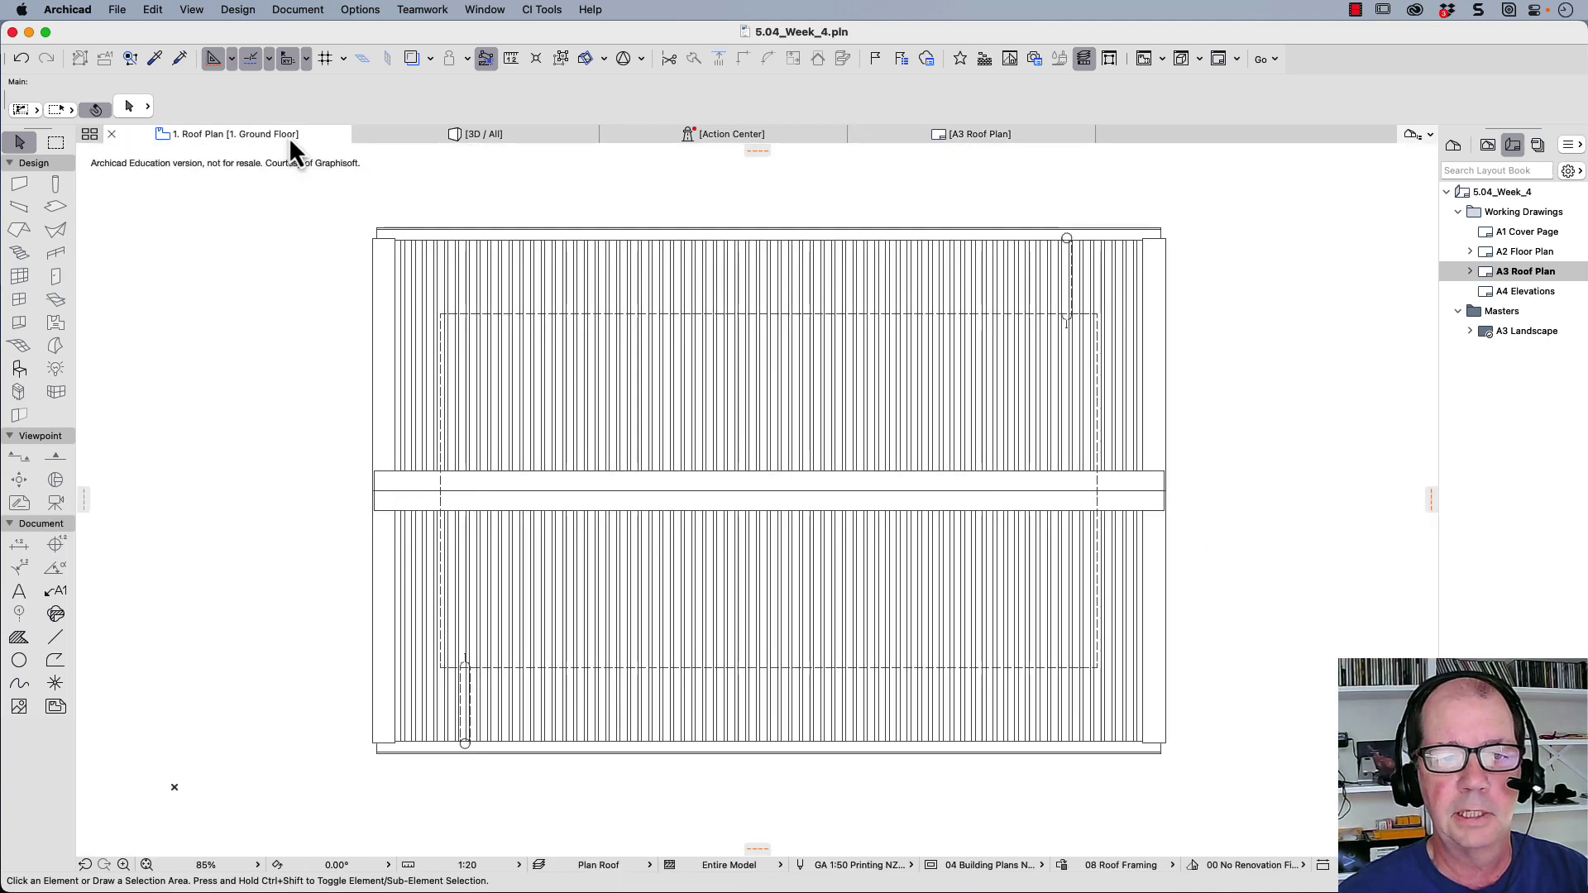
{"action": "left_click", "coordinate": [649, 865]}
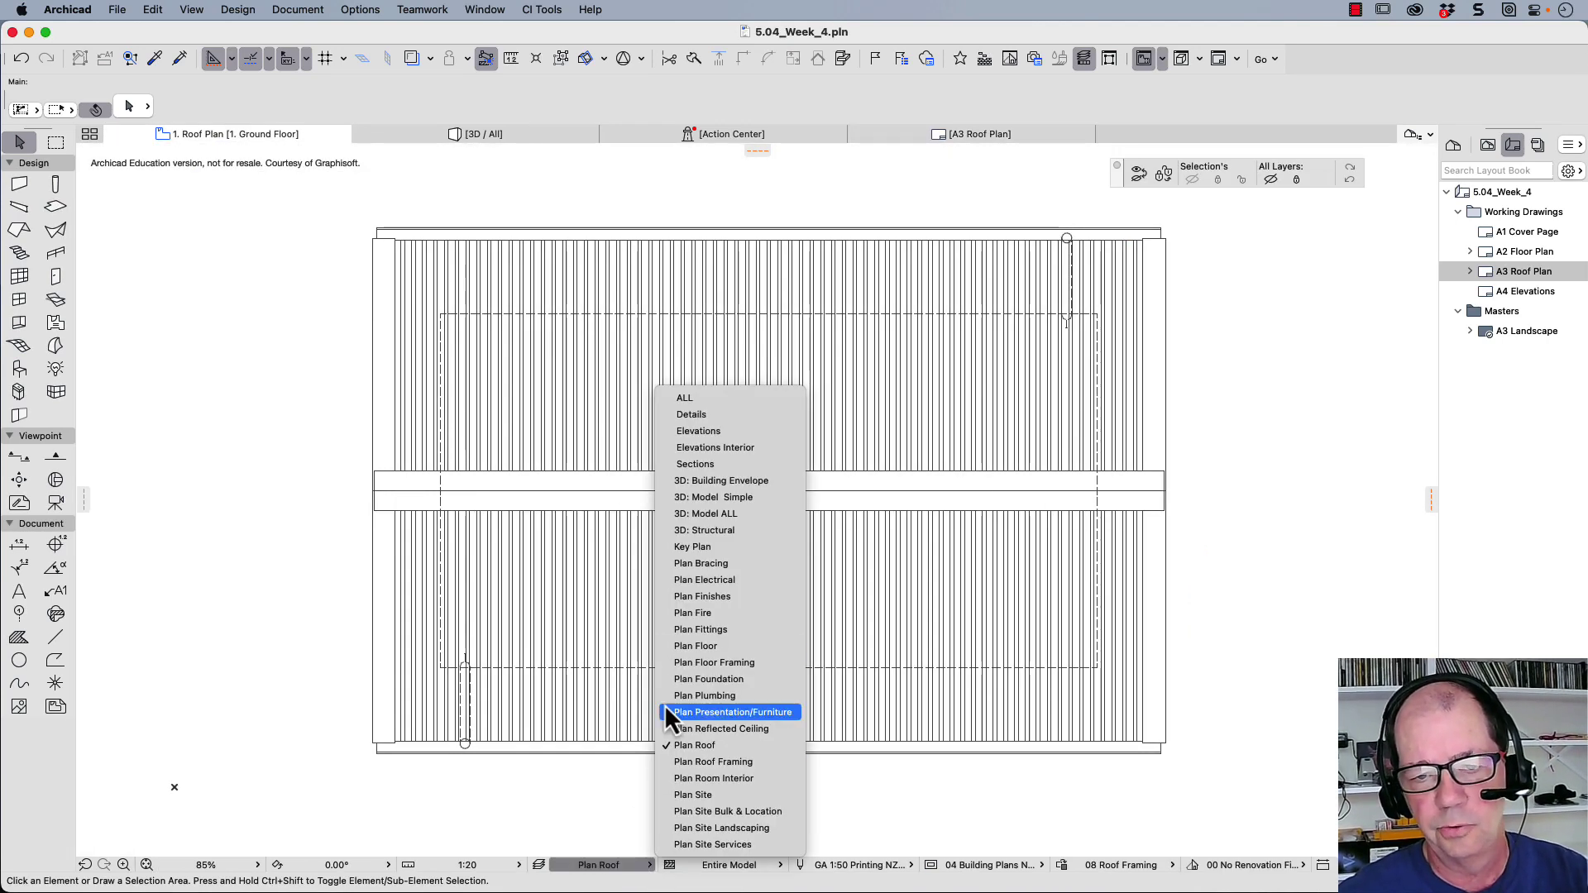
{"action": "left_click", "coordinate": [698, 404]}
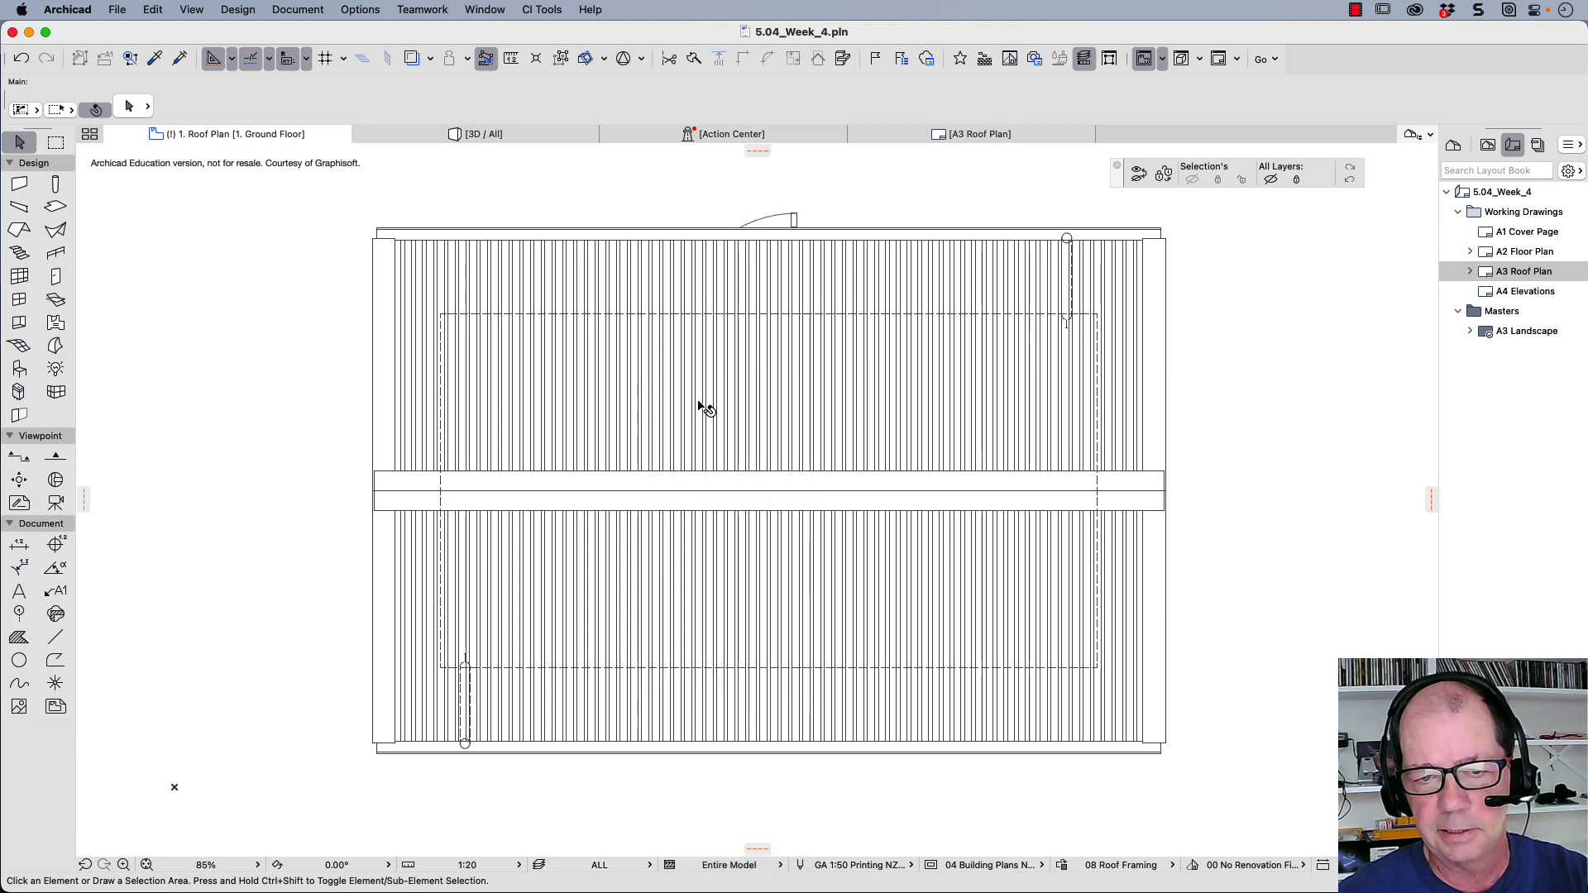
{"action": "left_click", "coordinate": [649, 865]}
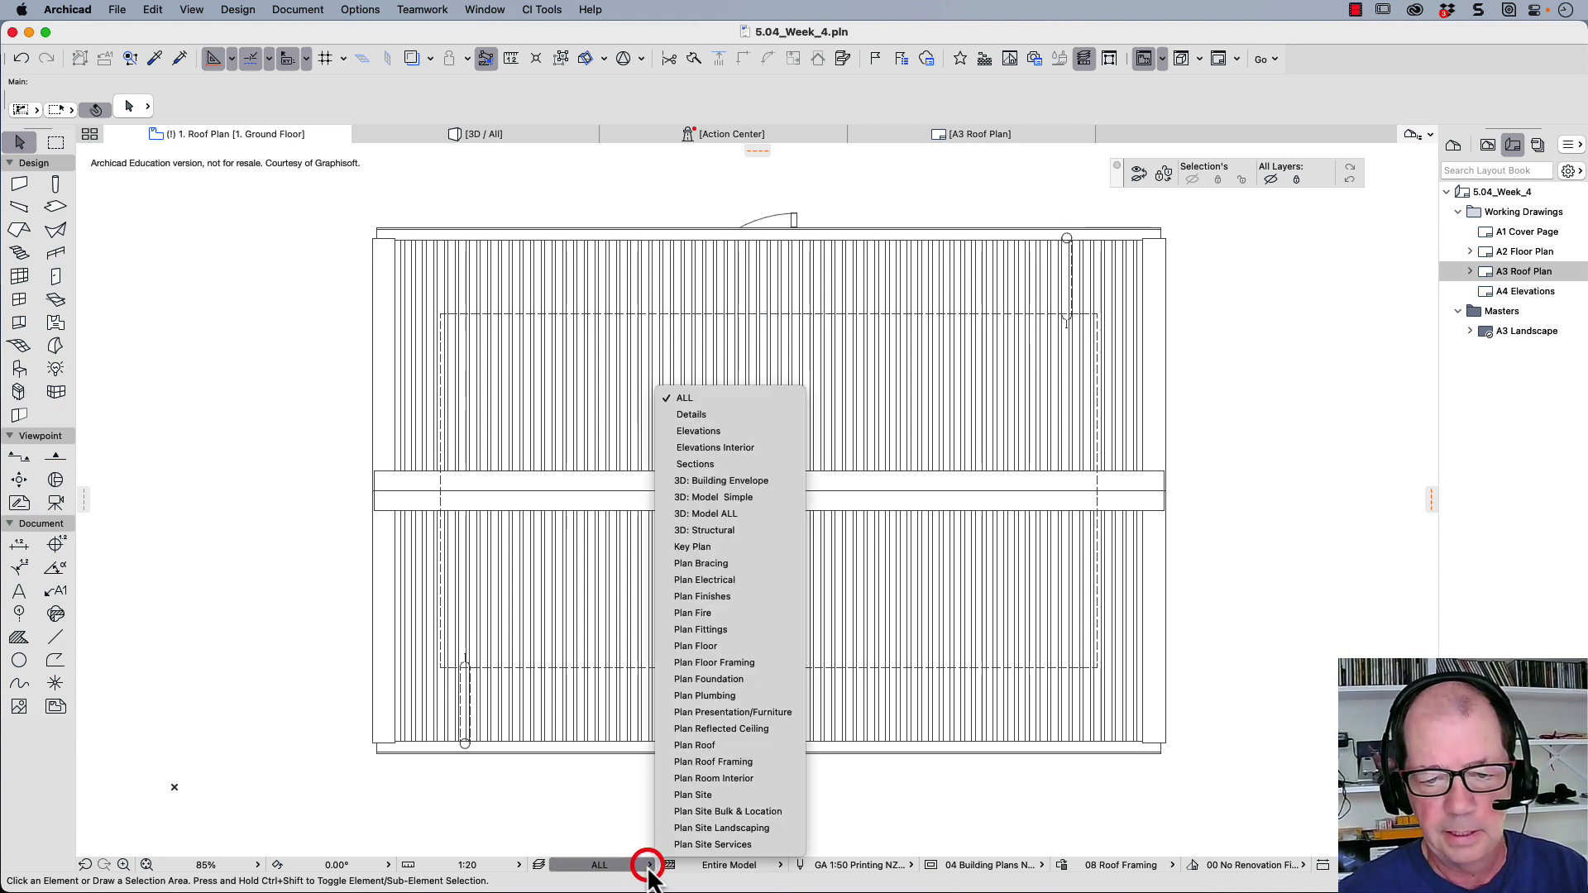
{"action": "left_click", "coordinate": [704, 649]}
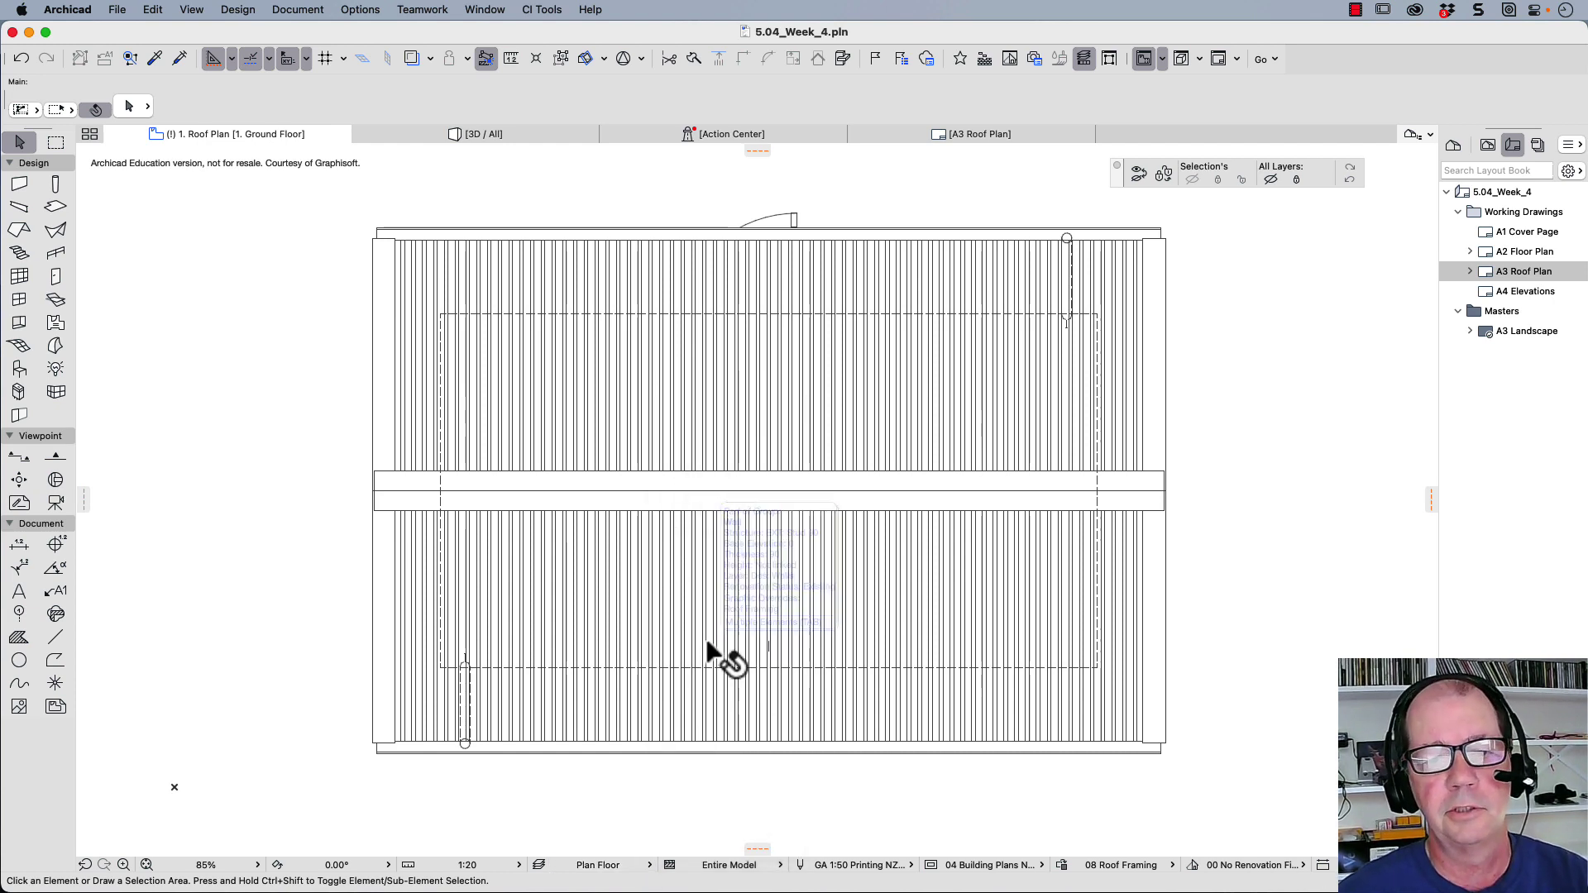
Select the lower roof covering and check which layer it is assigned to
{"action": "left_click", "coordinate": [709, 644]}
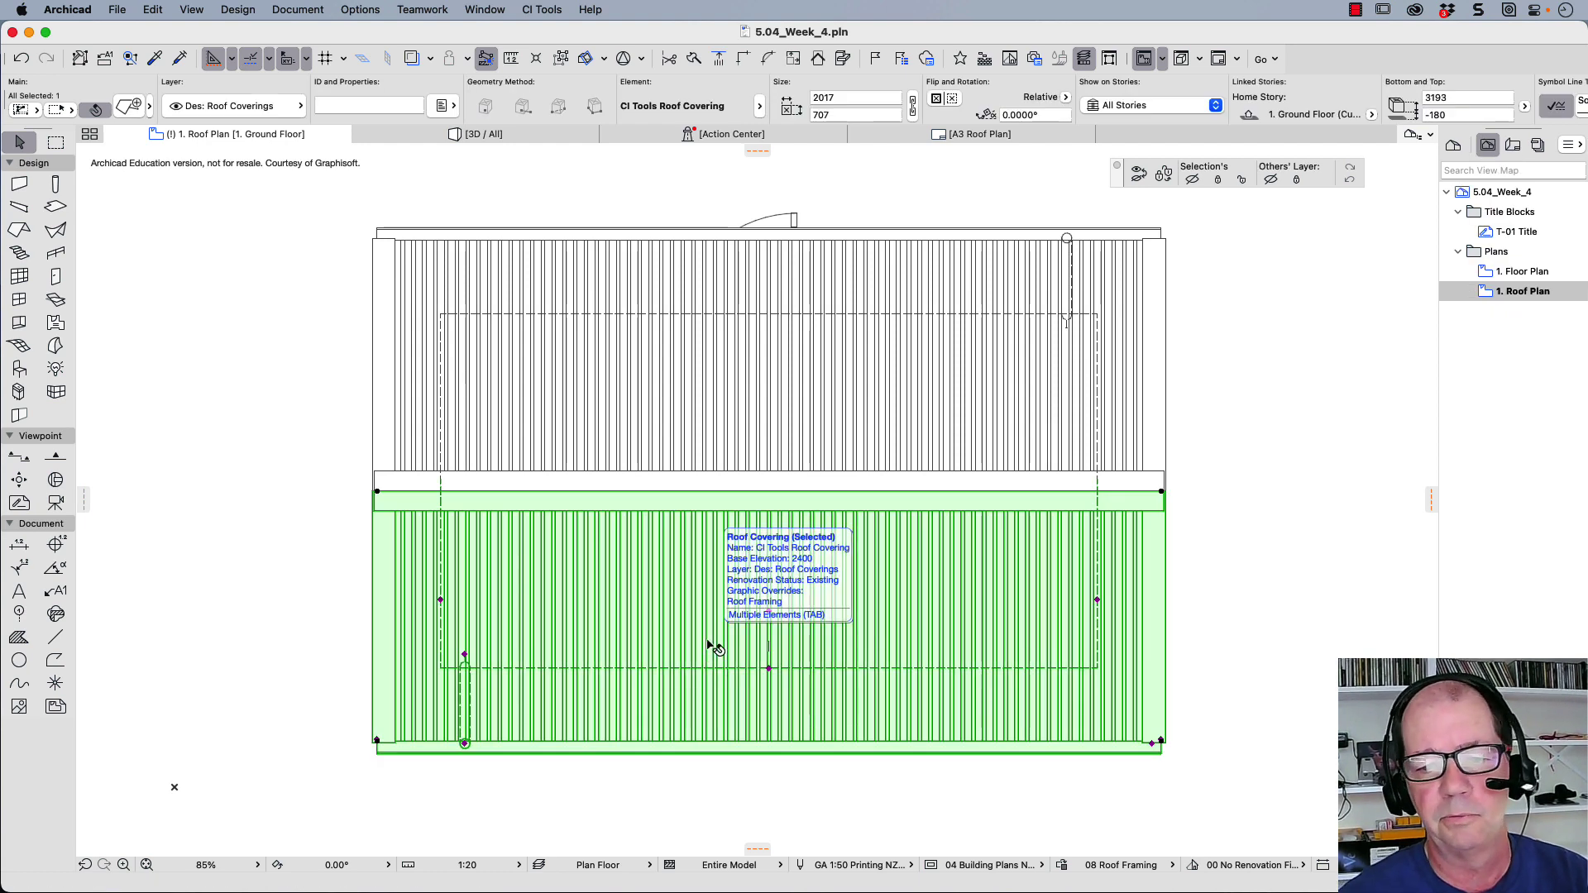
{"action": "left_click", "coordinate": [259, 116]}
{"action": "left_click", "coordinate": [287, 111]}
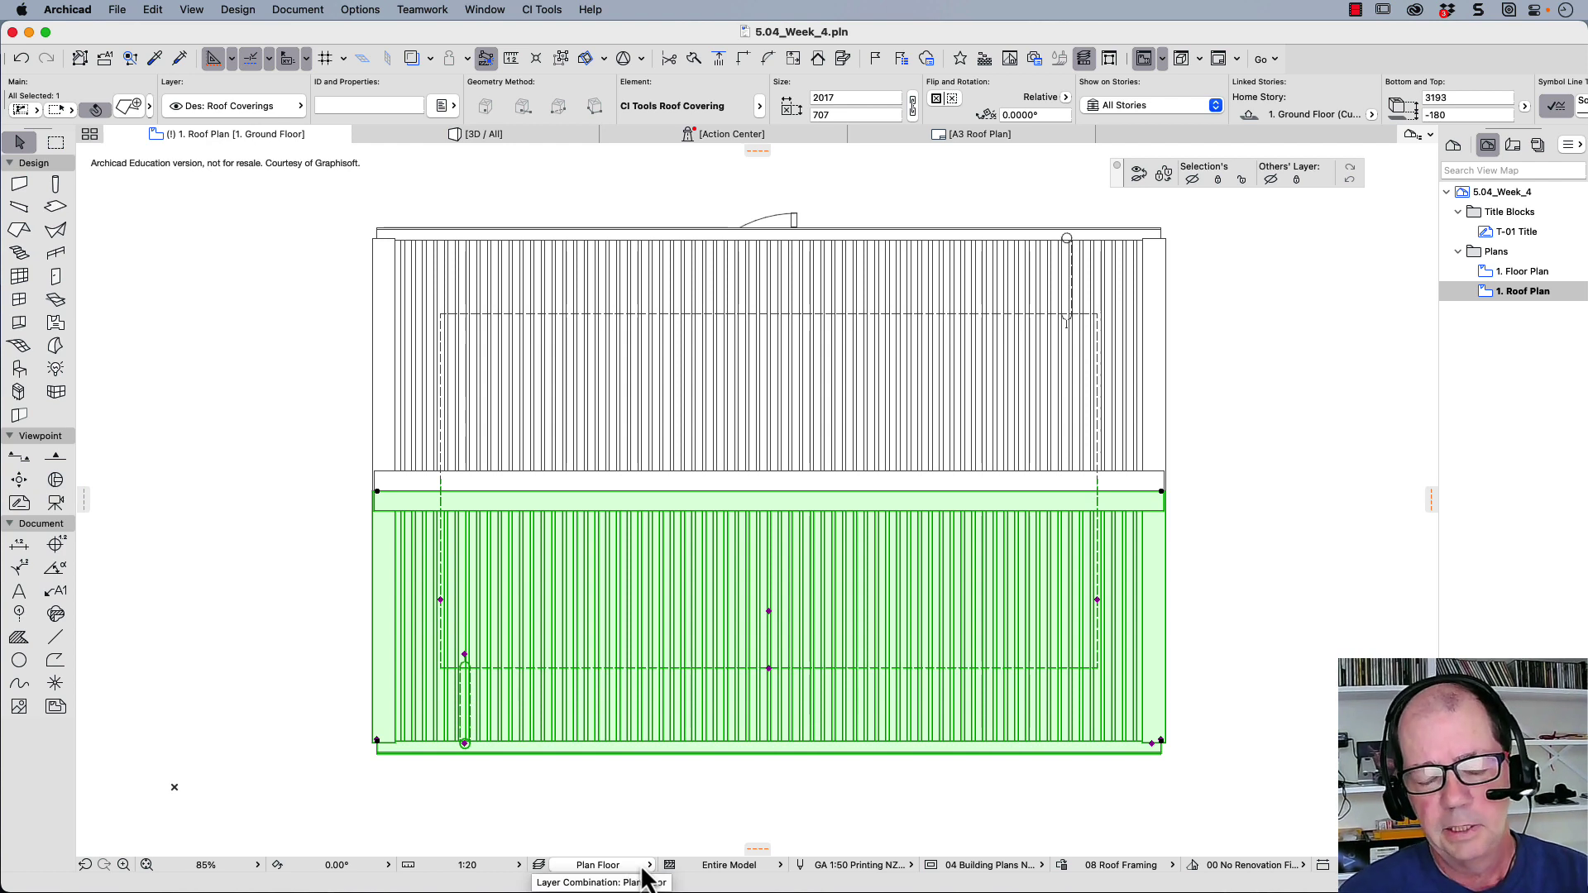
Hide the Des: Roof Coverings layer in the Plan Floor layer combination, update the combination and apply it to the plan
{"action": "left_click", "coordinate": [539, 865]}
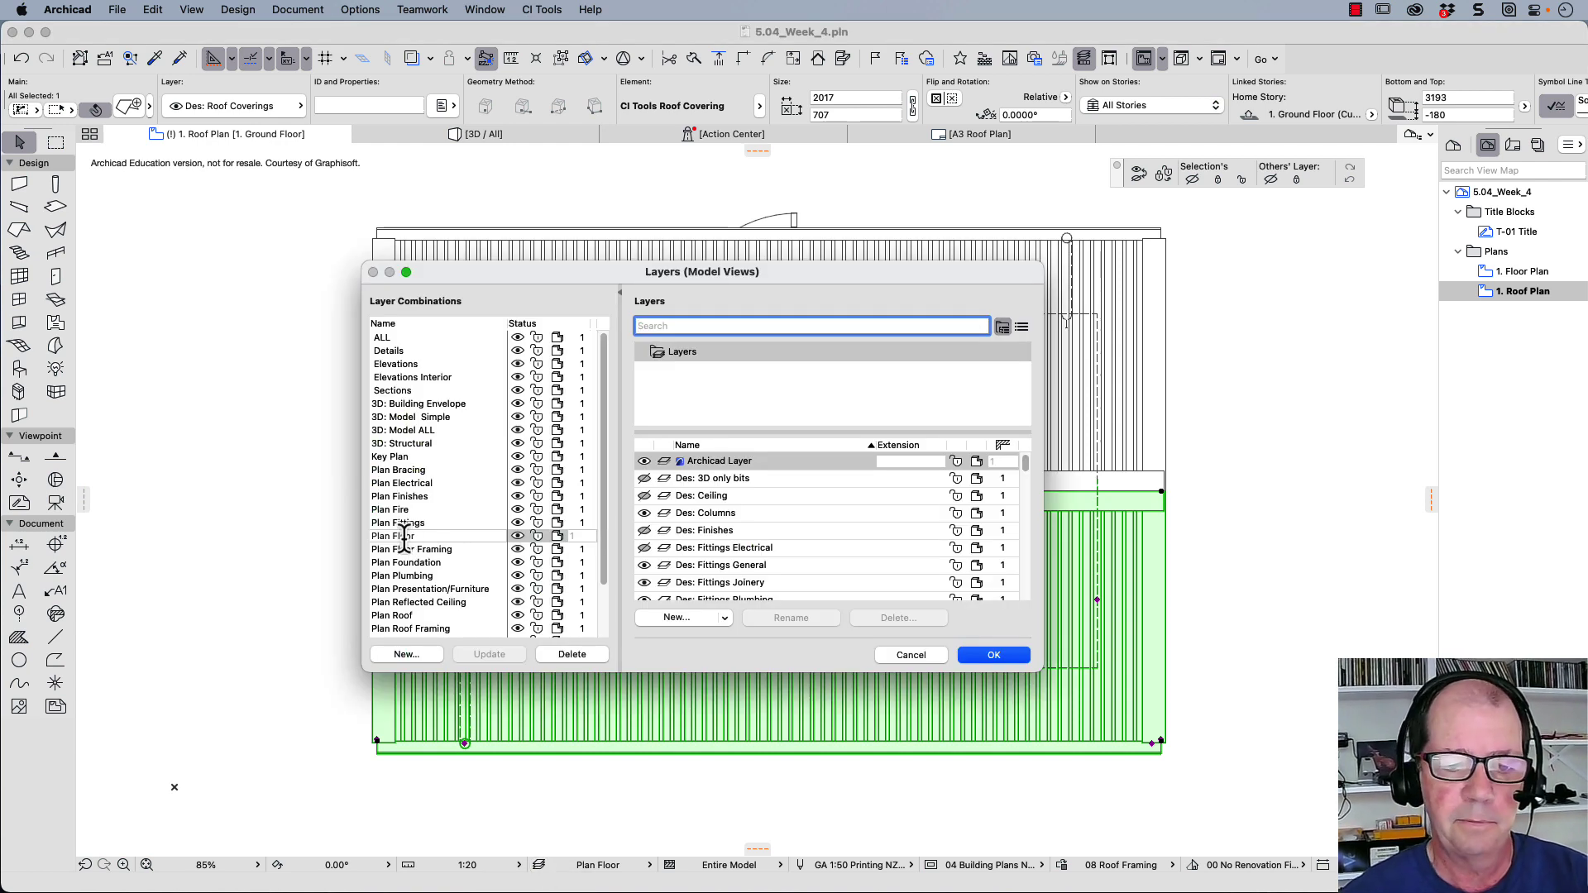
{"action": "left_click", "coordinate": [404, 536]}
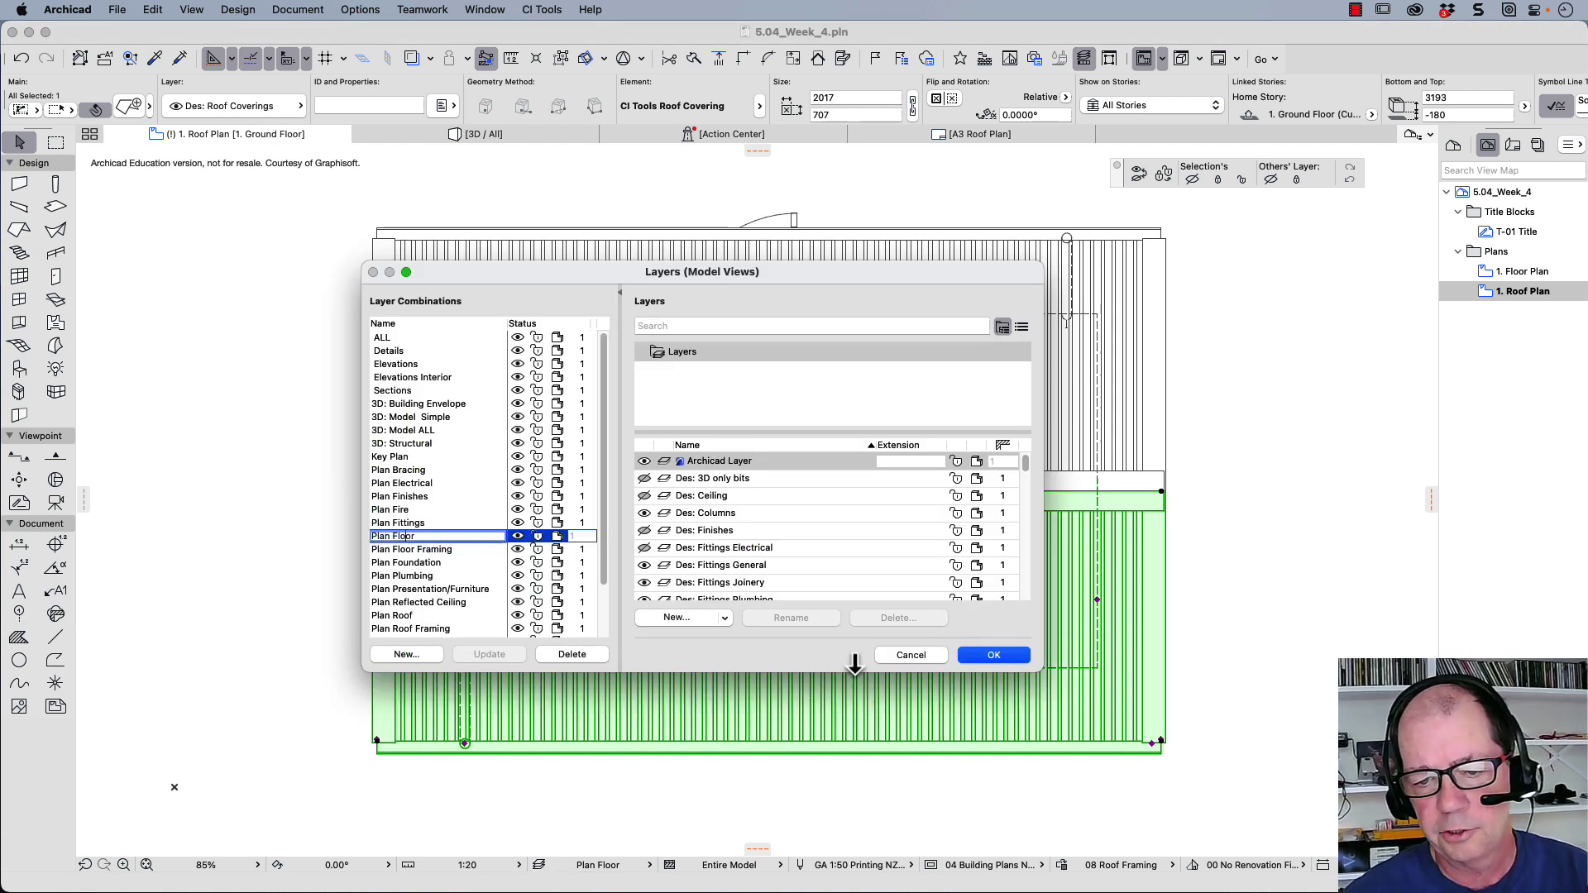
{"action": "left_click_drag", "start_coordinate": [853, 671], "coordinate": [850, 859]}
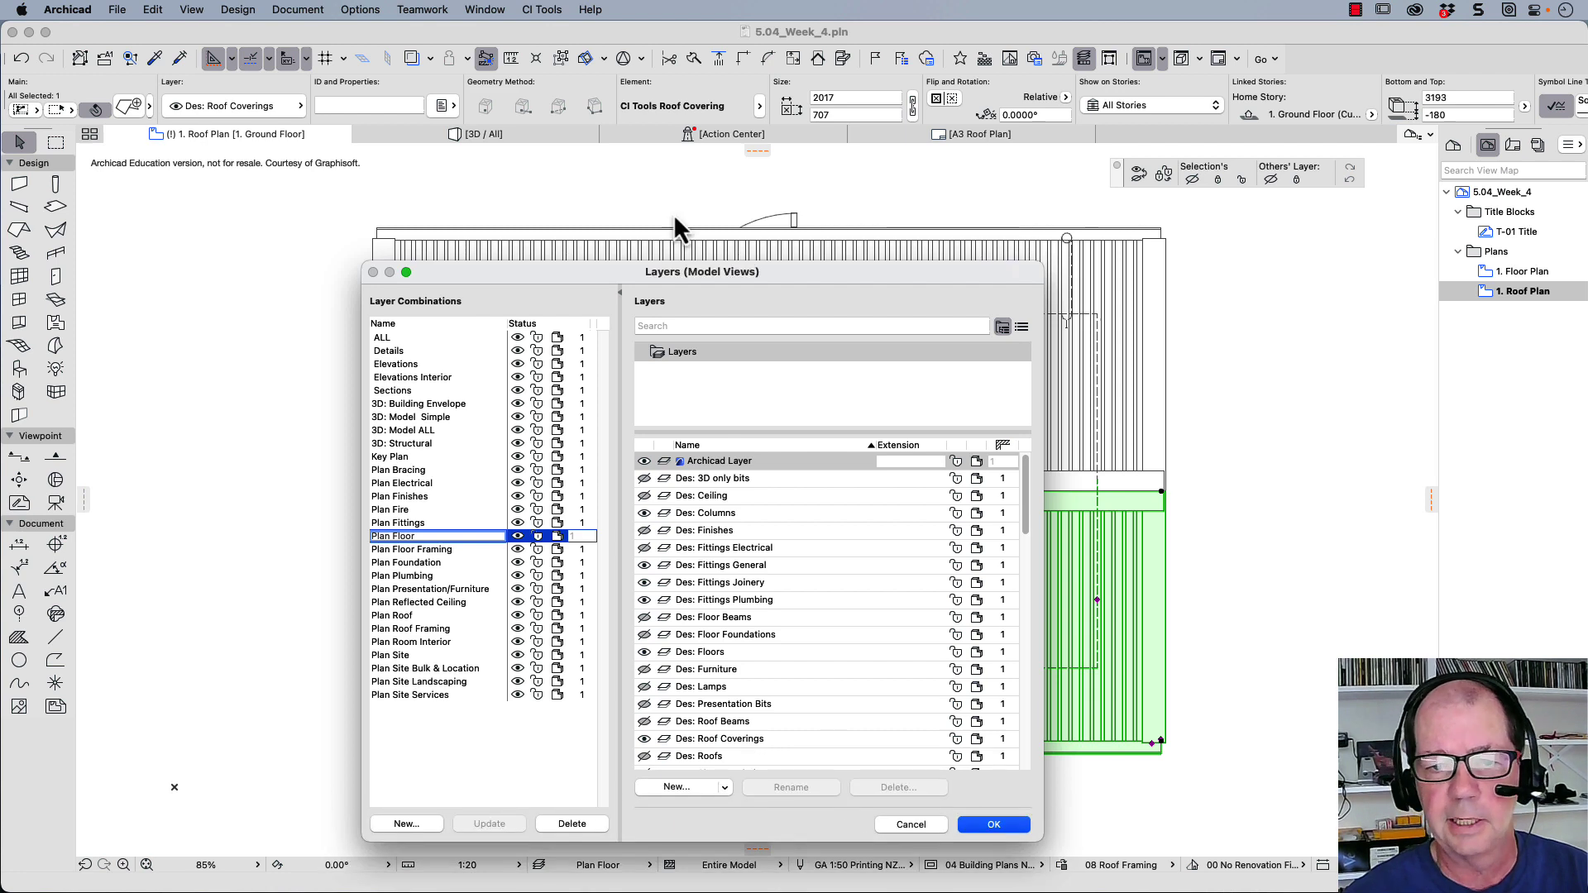
{"action": "left_click_drag", "start_coordinate": [674, 264], "coordinate": [692, 28]}
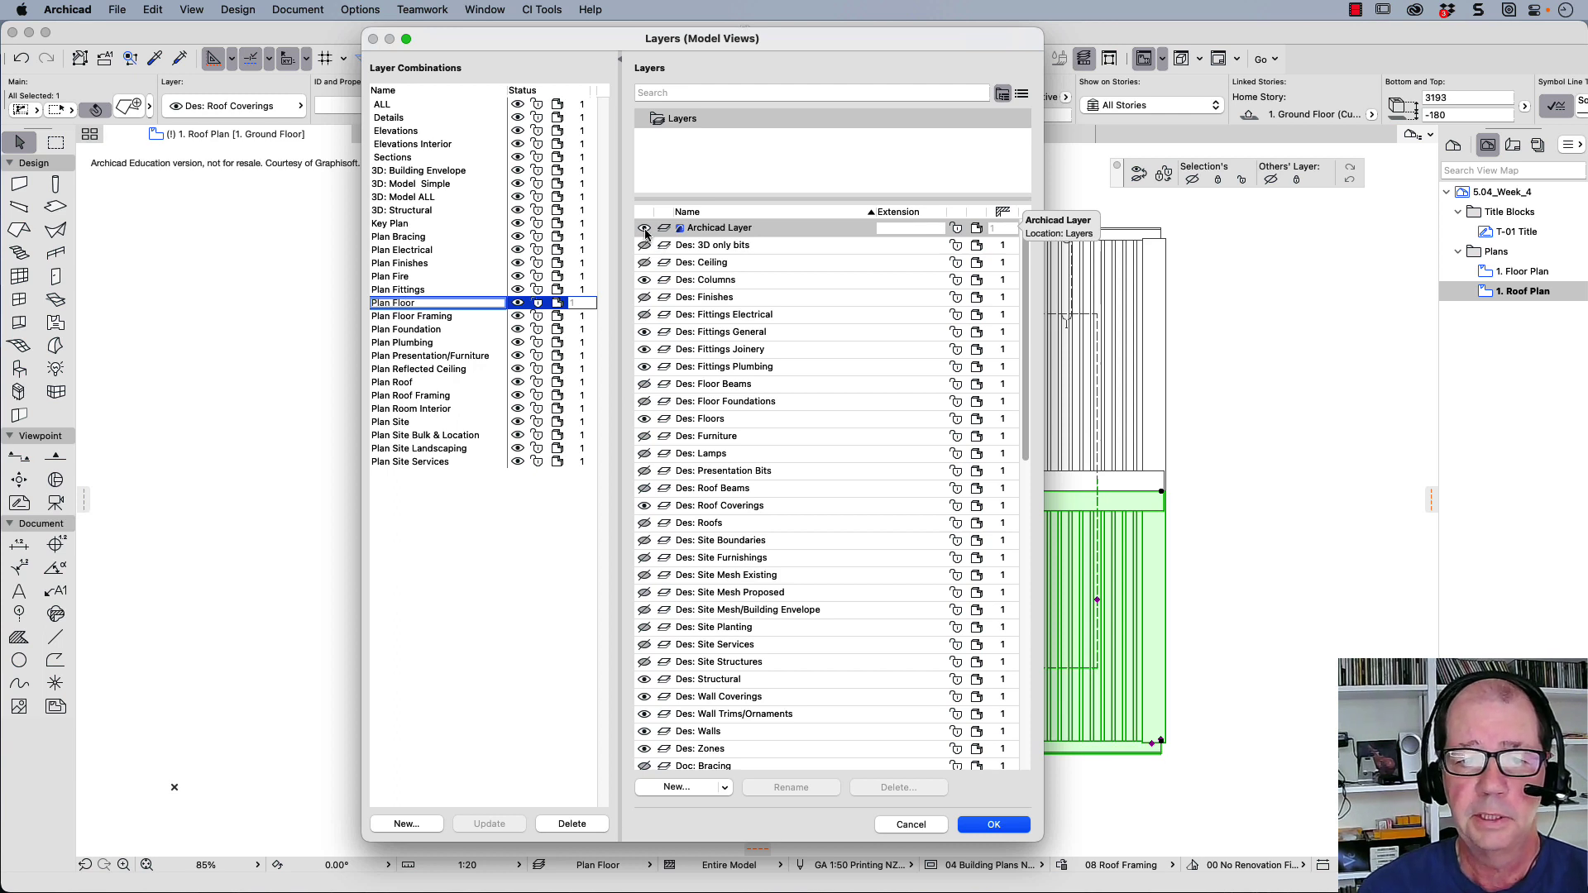
{"action": "left_click", "coordinate": [642, 230]}
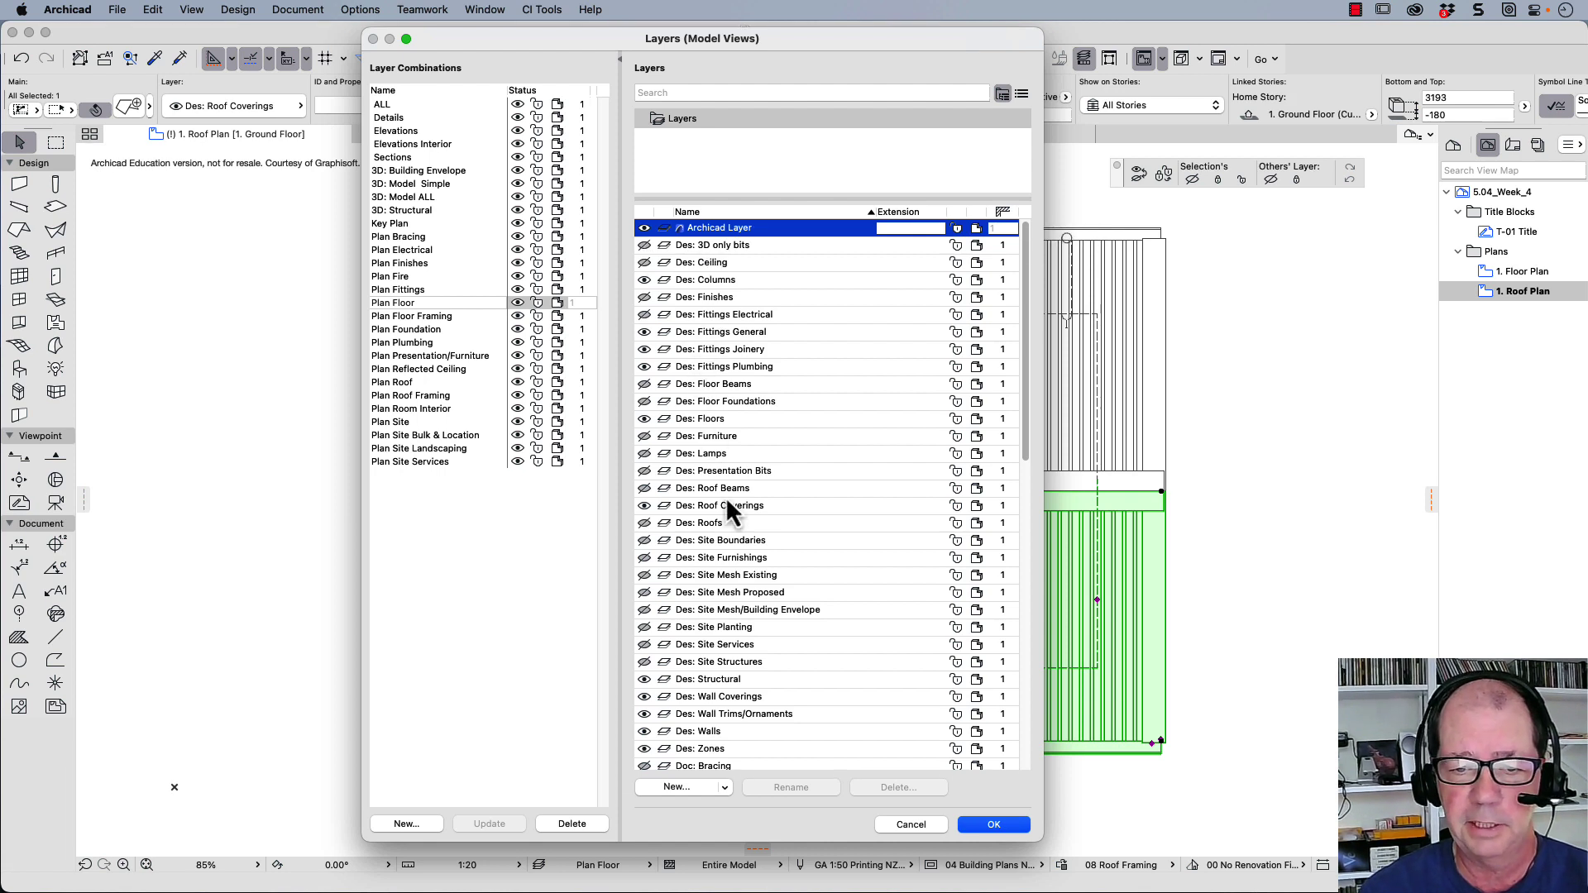
{"action": "left_click", "coordinate": [701, 509]}
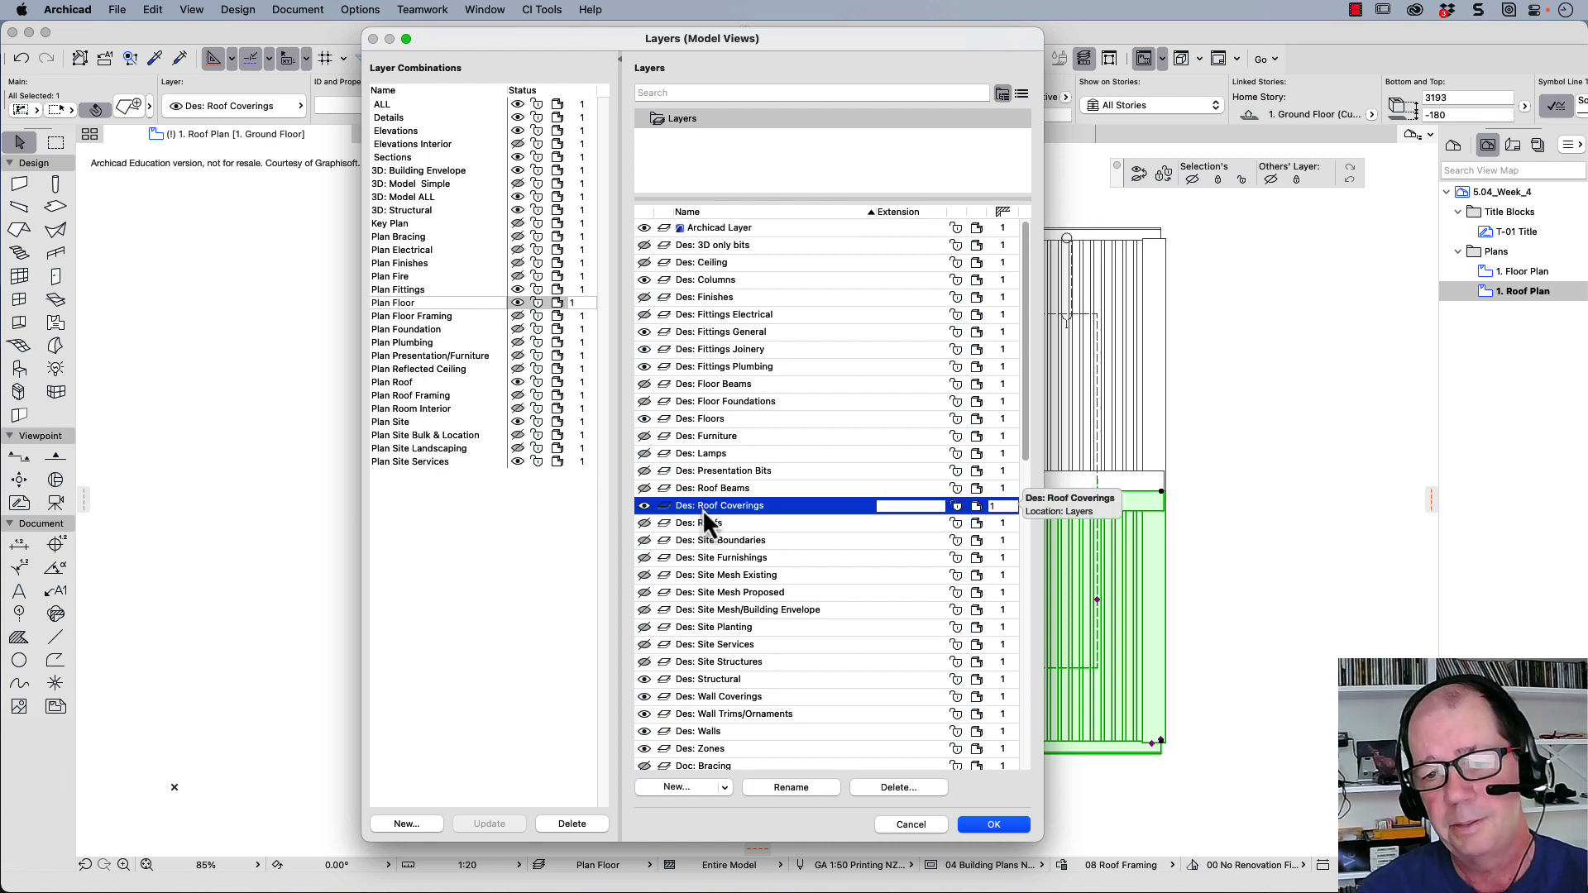
{"action": "left_click", "coordinate": [644, 506]}
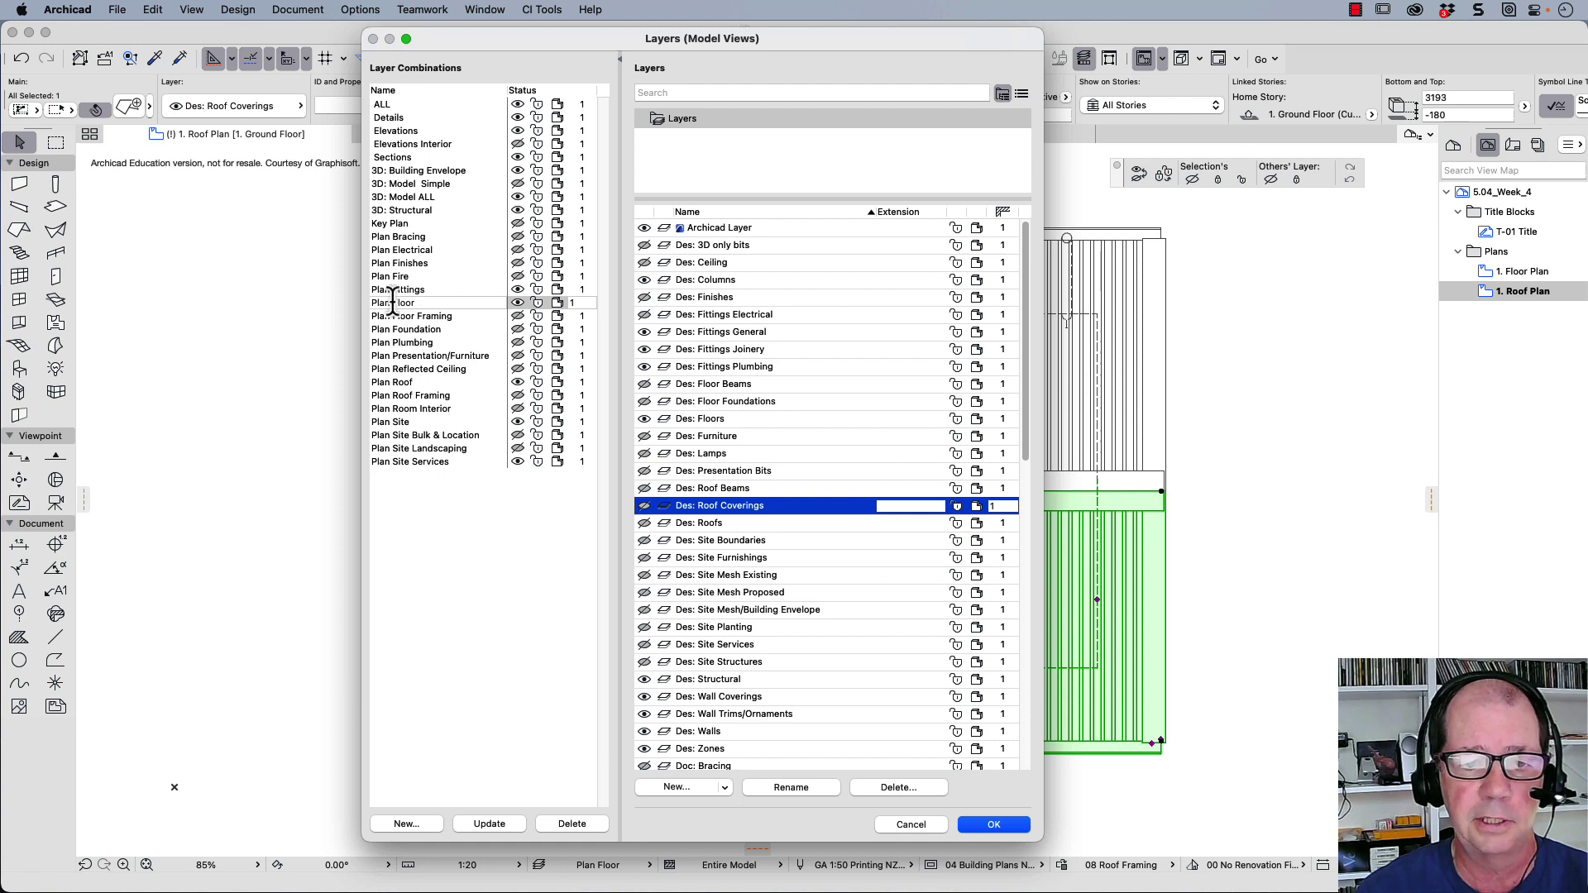
{"action": "left_click", "coordinate": [488, 823]}
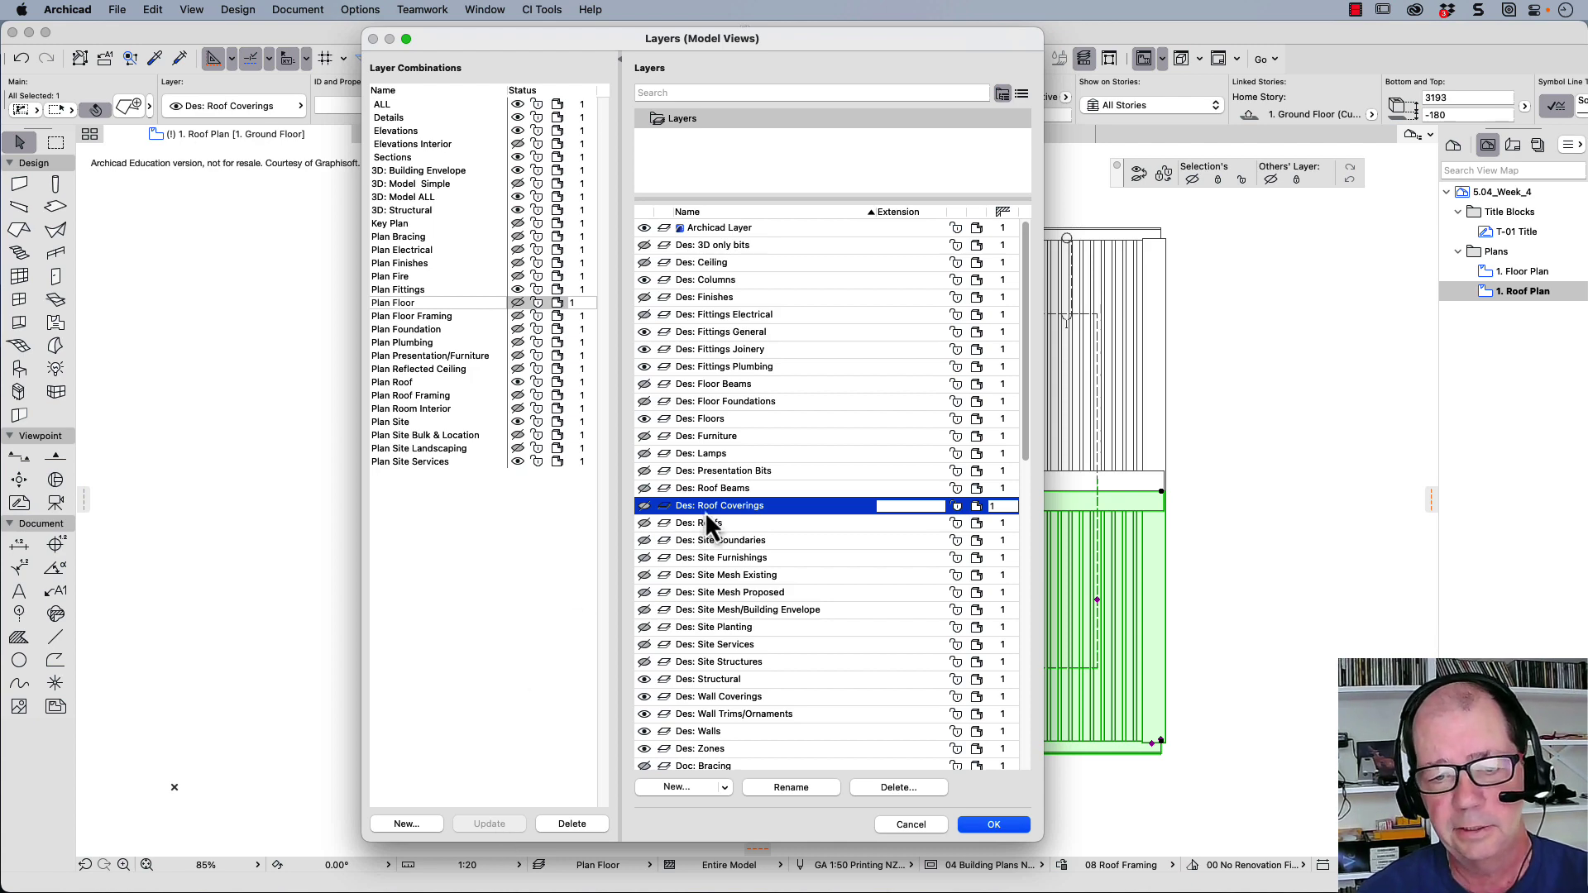
{"action": "left_click", "coordinate": [996, 825]}
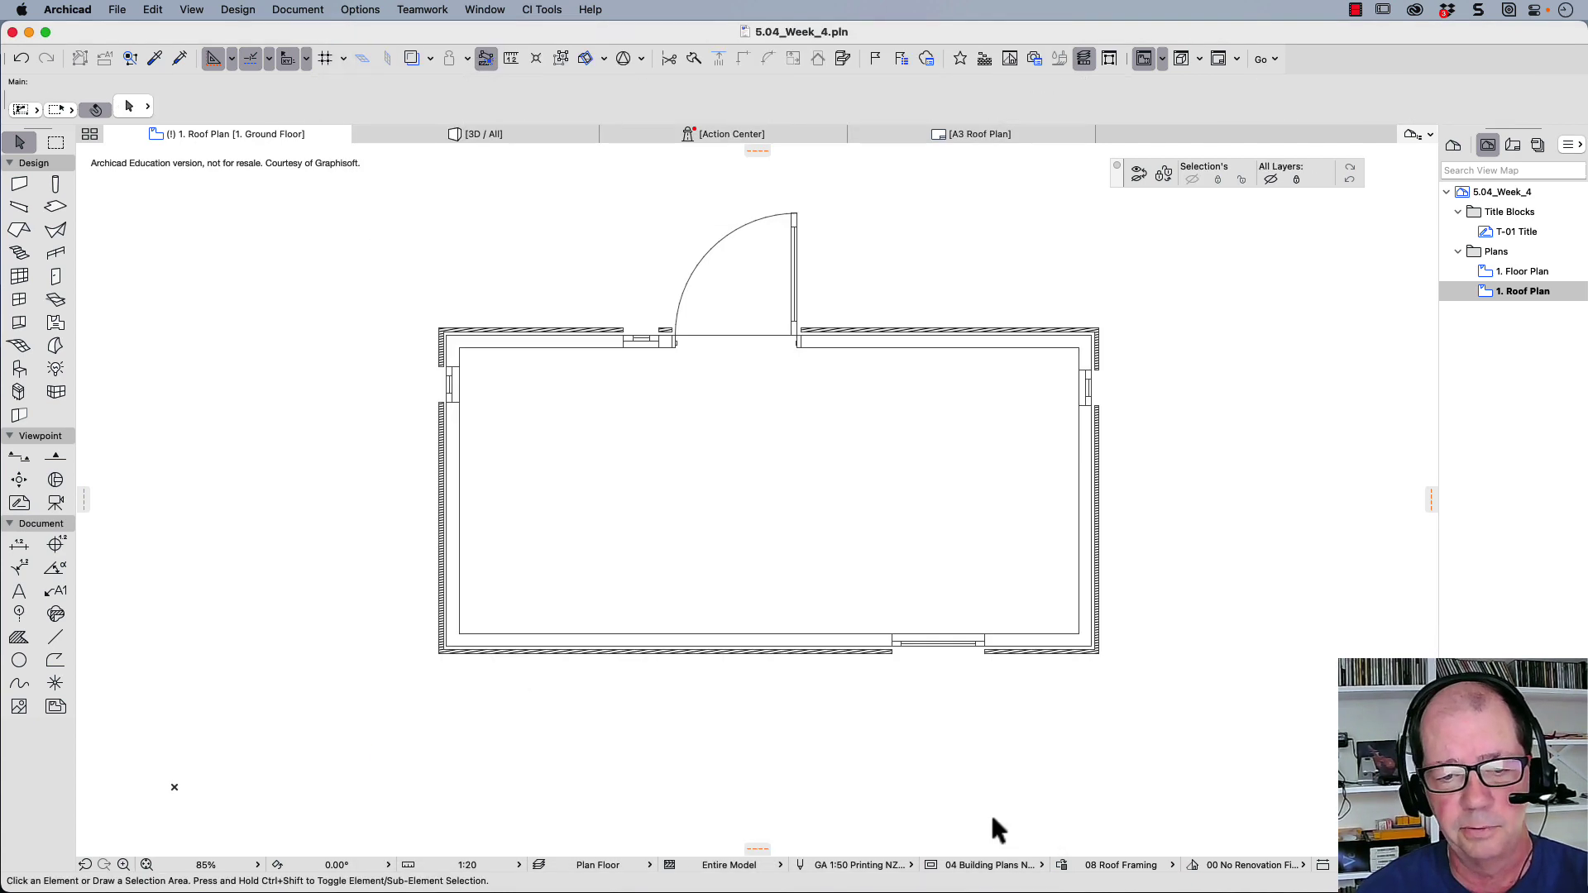
{"action": "left_click", "coordinate": [626, 869]}
{"action": "left_click", "coordinate": [678, 644]}
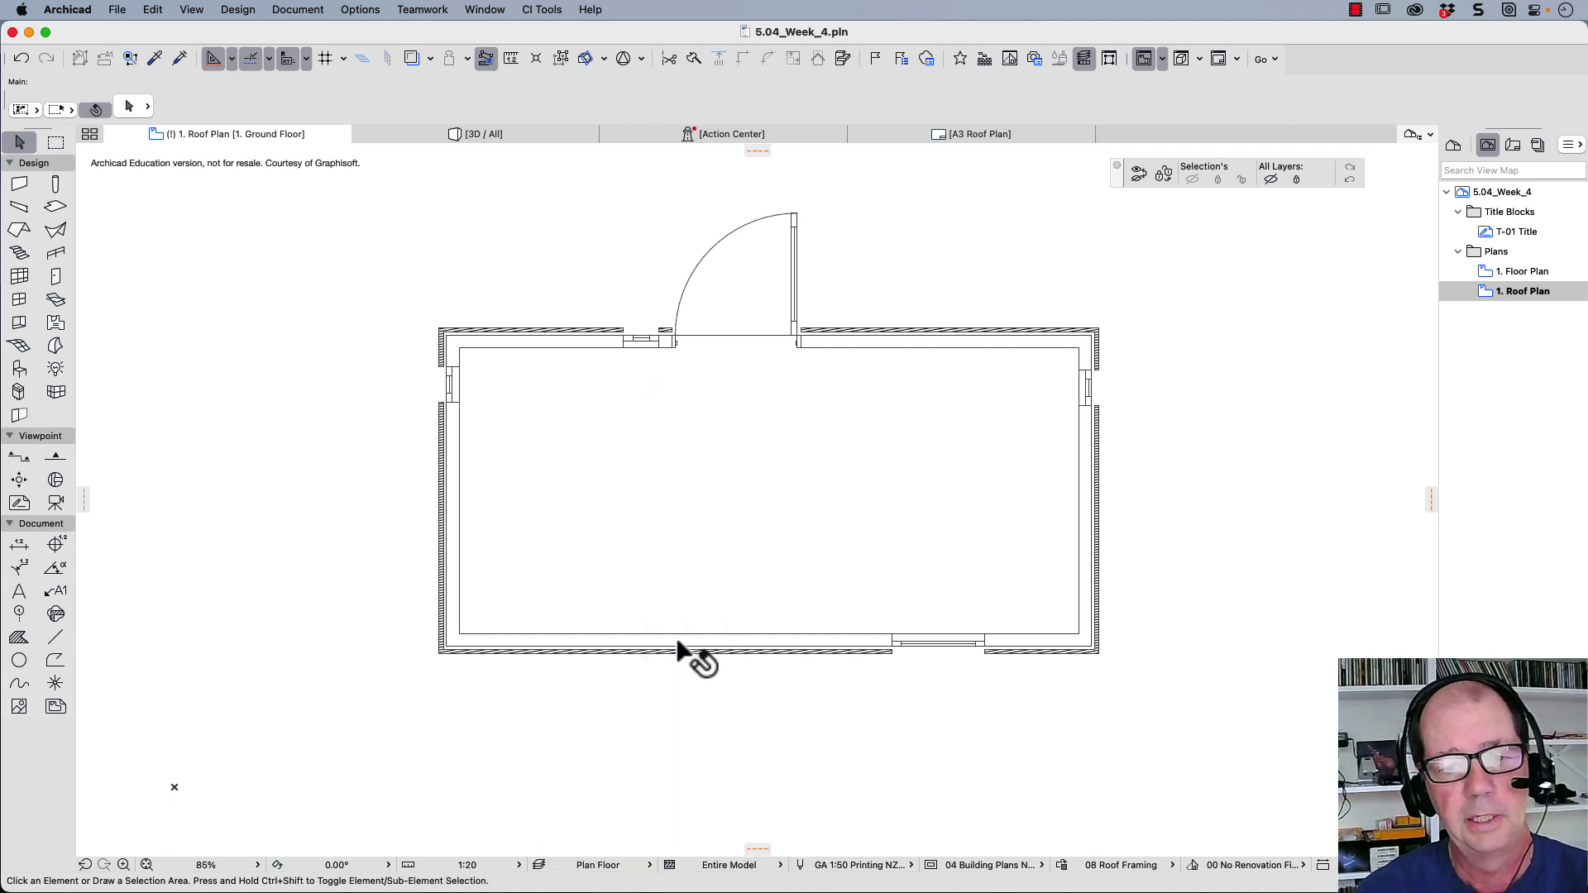
Hide the Des: Wall Coverings layer in the Plan Floor layer combination and save the updated combination
{"action": "left_click", "coordinate": [538, 867]}
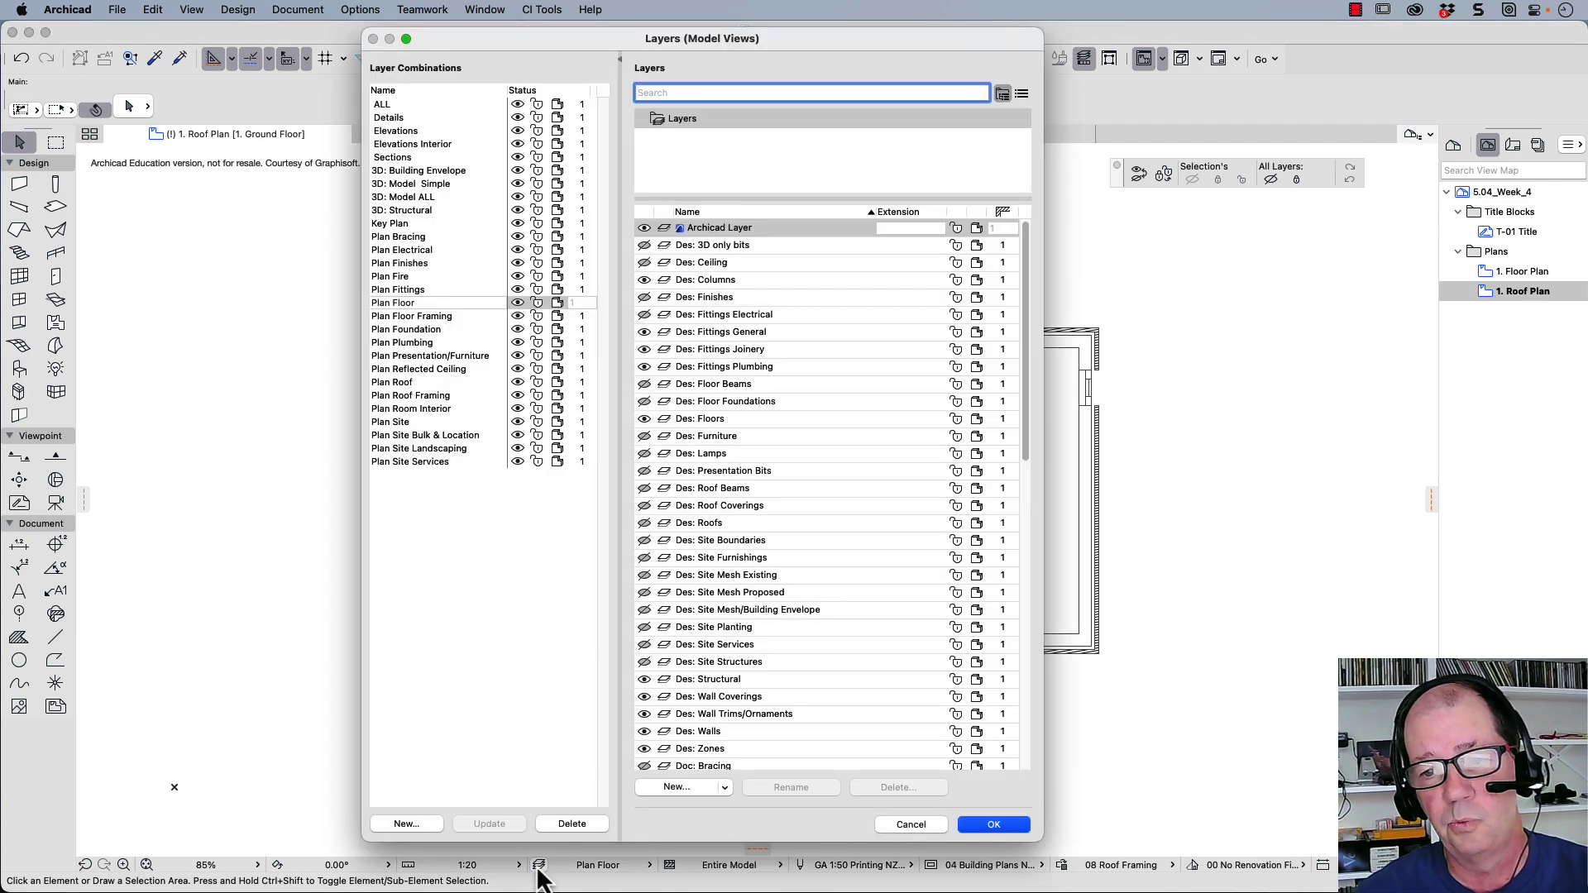
{"action": "scroll", "coordinate": [701, 319], "scroll_direction": "down", "scroll_amount": 5}
{"action": "double_click", "coordinate": [418, 302]}
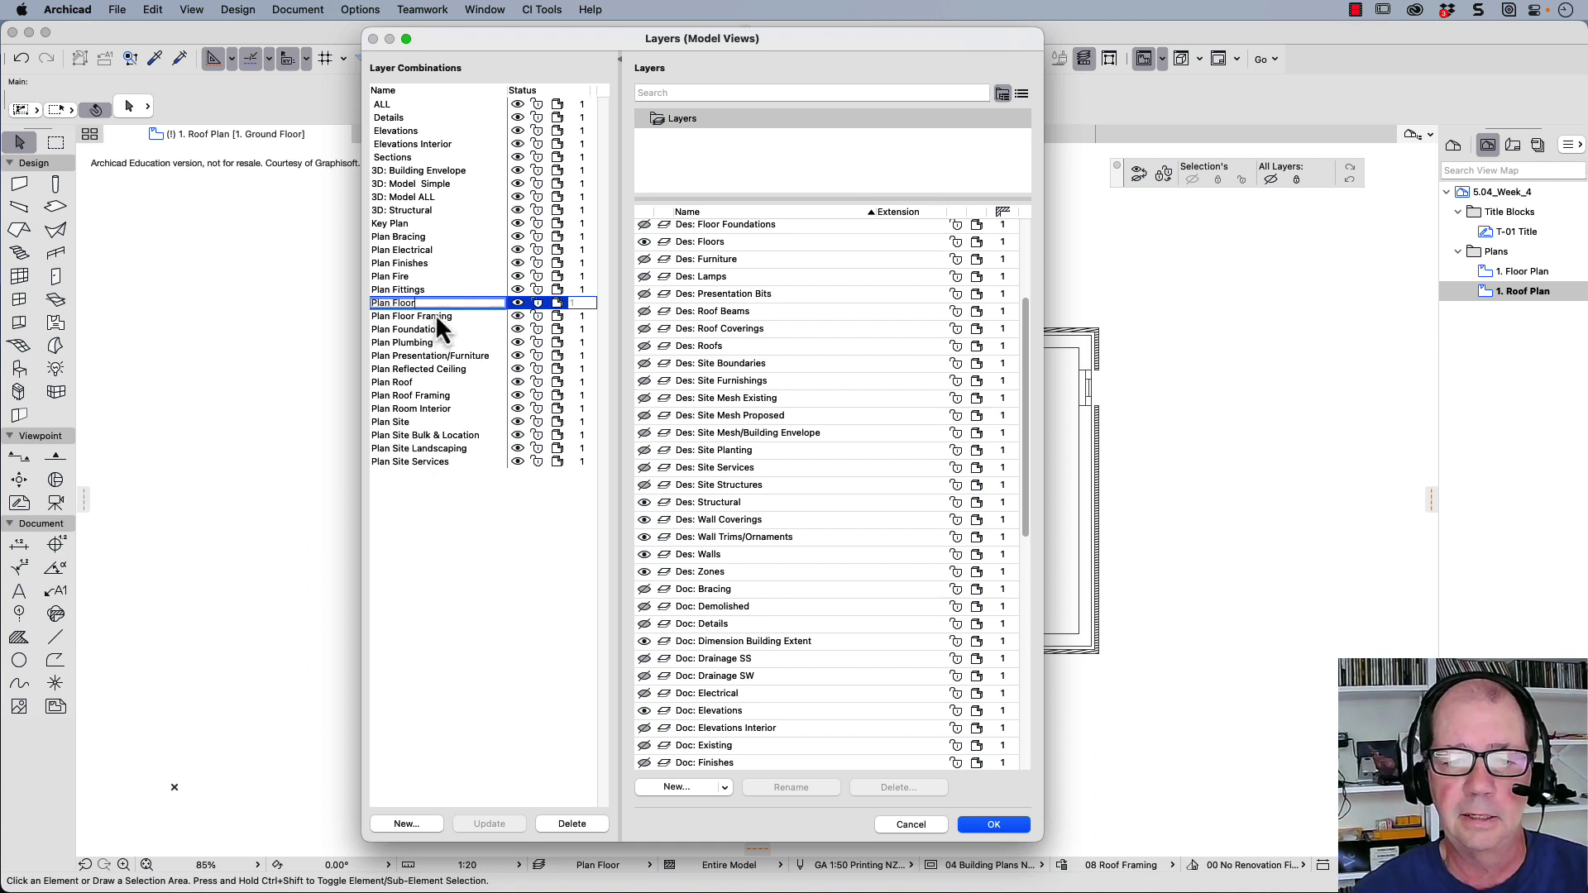
{"action": "scroll", "coordinate": [730, 488], "scroll_direction": "down", "scroll_amount": 1}
{"action": "scroll", "coordinate": [733, 496], "scroll_direction": "down", "scroll_amount": 3}
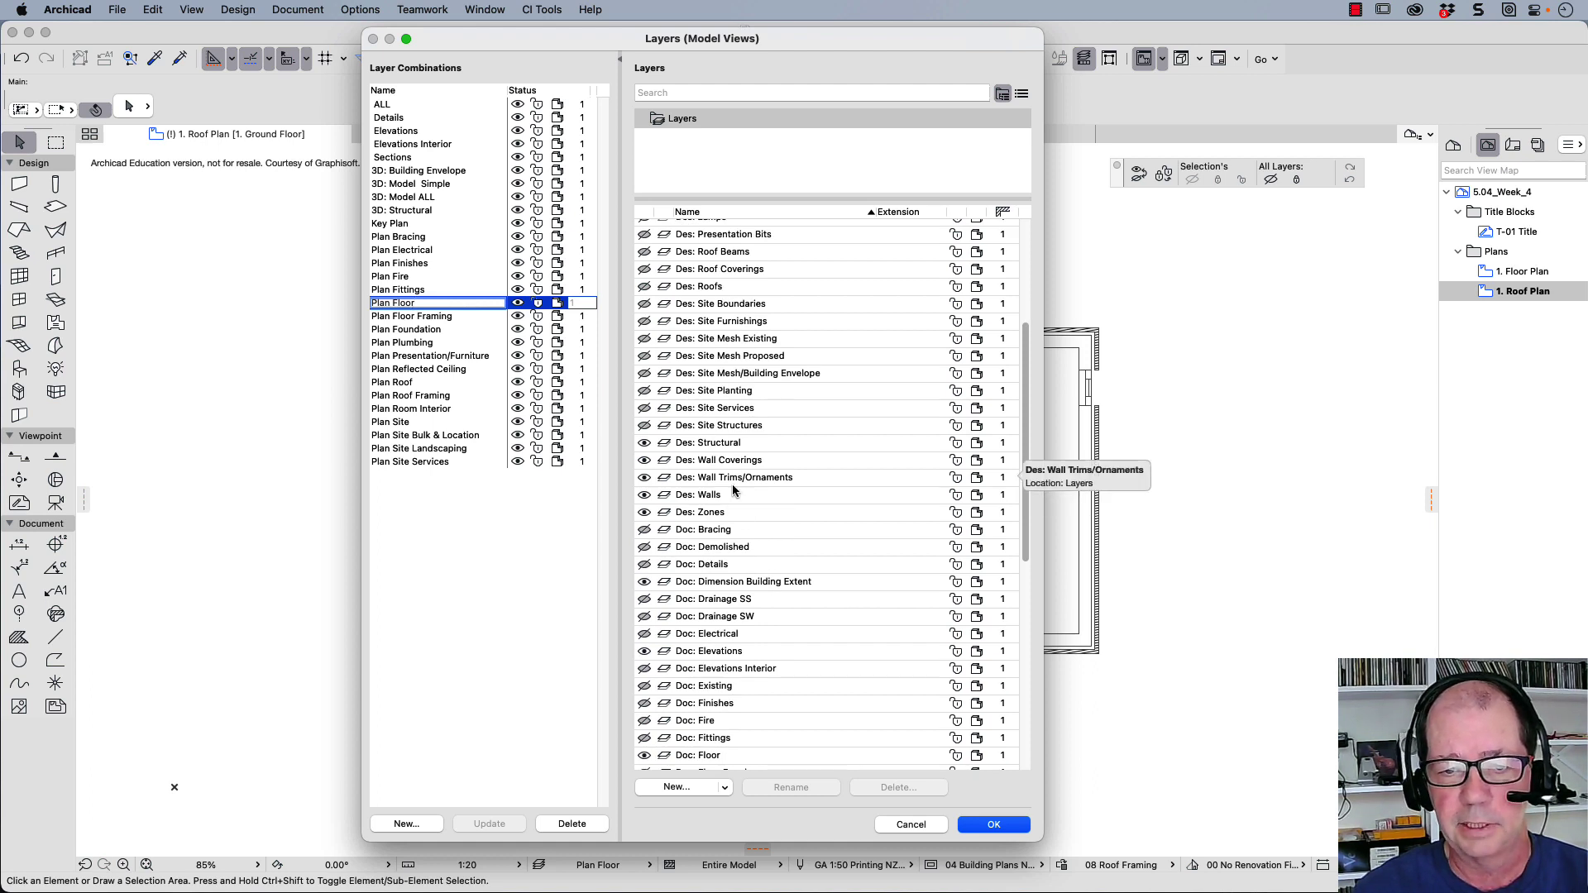
{"action": "left_click", "coordinate": [718, 460]}
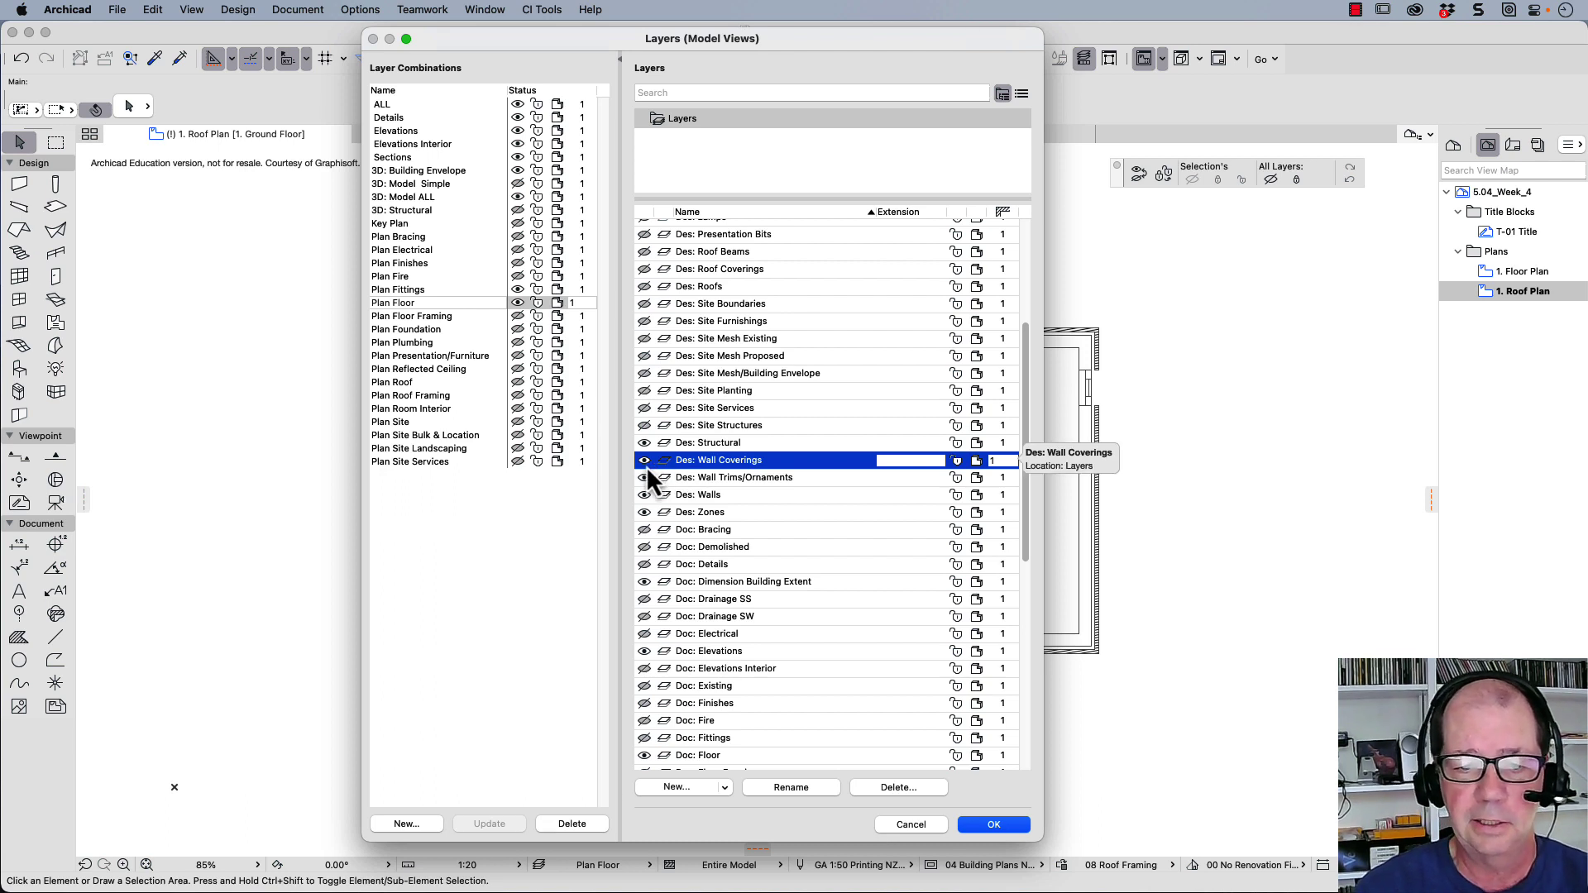
{"action": "left_click", "coordinate": [644, 461]}
{"action": "left_click", "coordinate": [505, 830]}
{"action": "left_click", "coordinate": [1001, 827]}
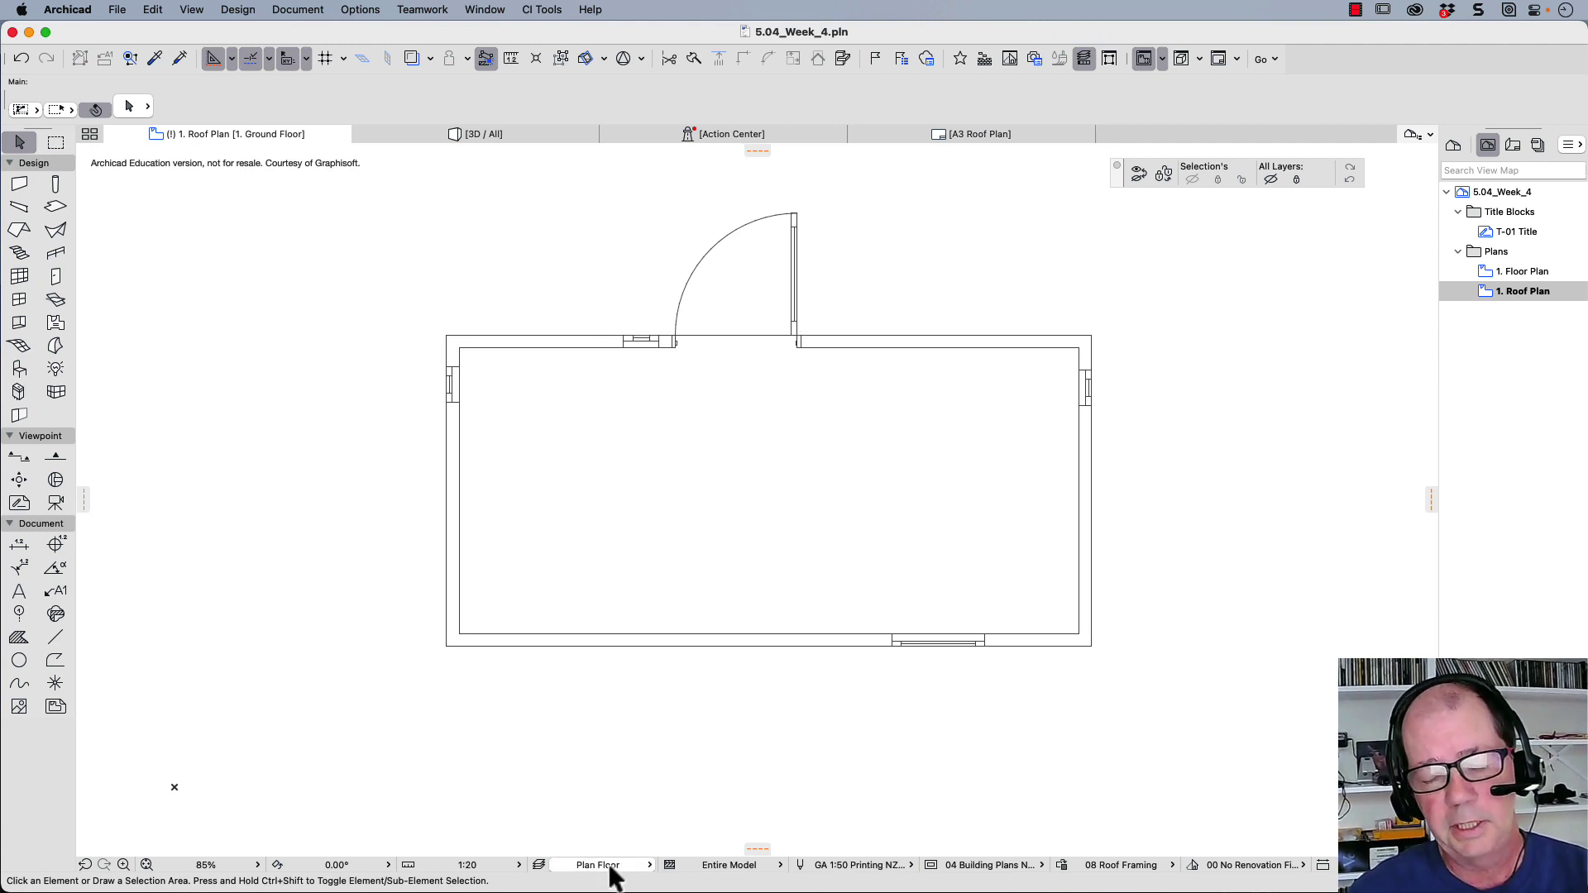
Open the A2 Floor Plan layout and select the floor plan drawing placed on it
{"action": "left_click", "coordinate": [1514, 144]}
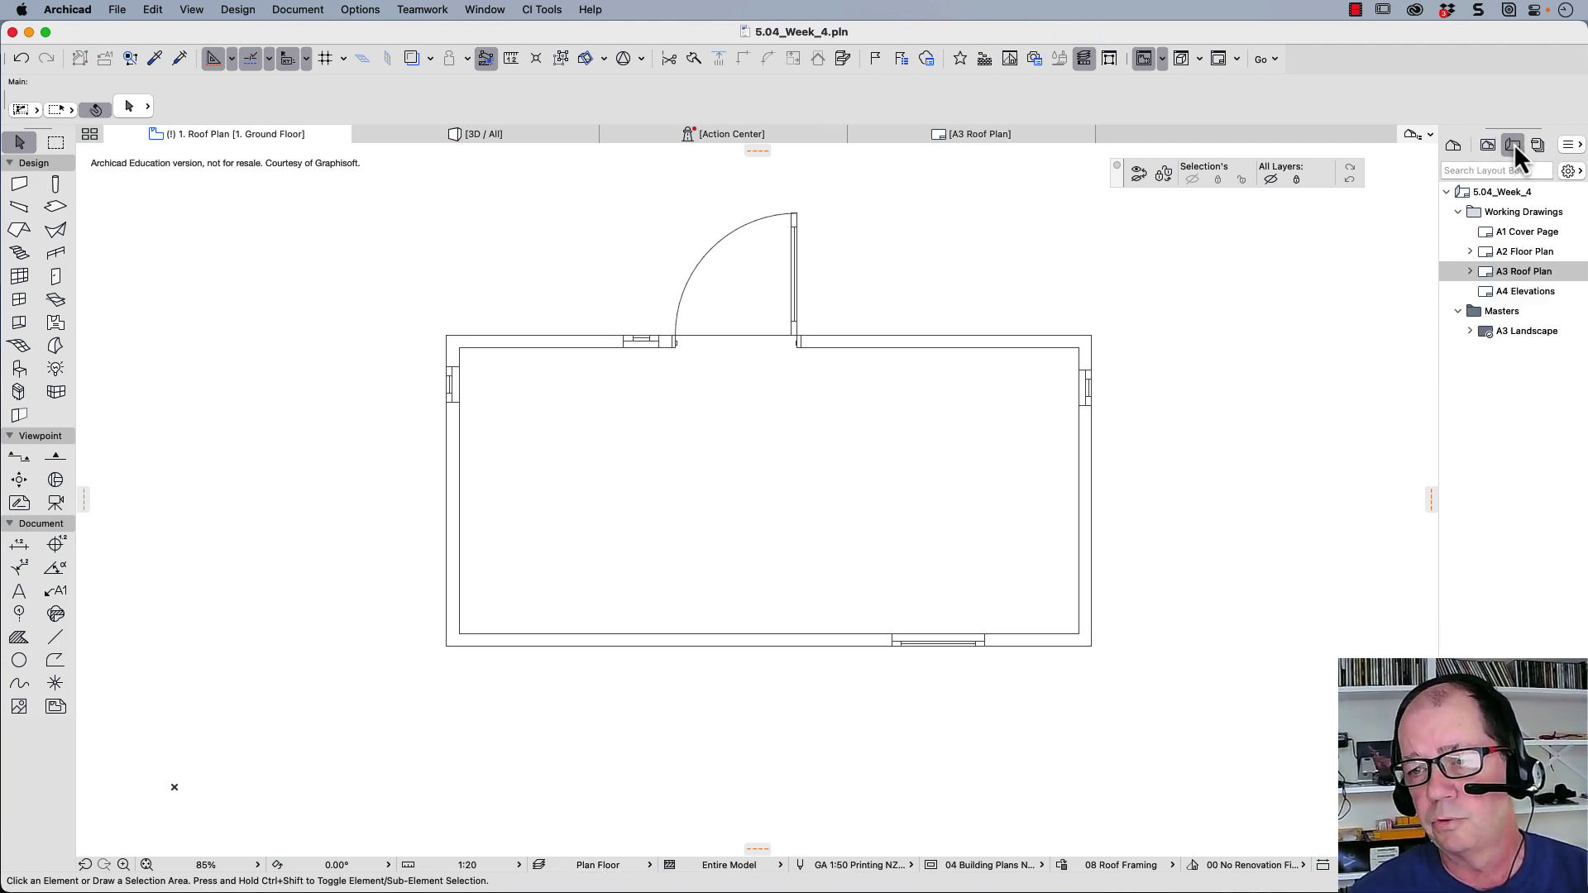
{"action": "left_click", "coordinate": [1505, 253]}
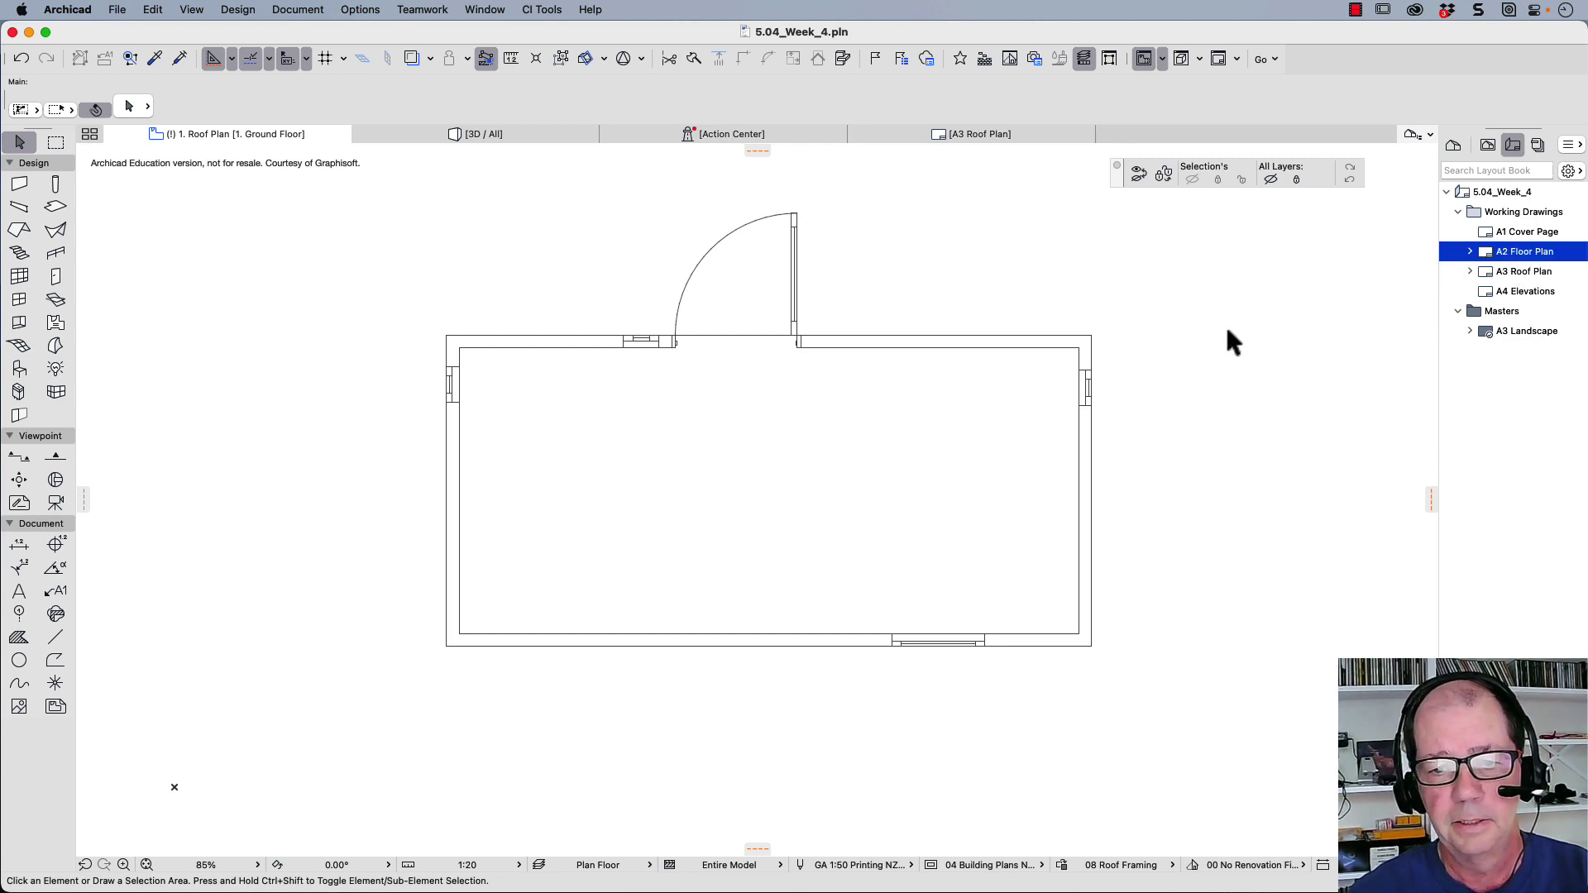
{"action": "double_click", "coordinate": [1495, 255]}
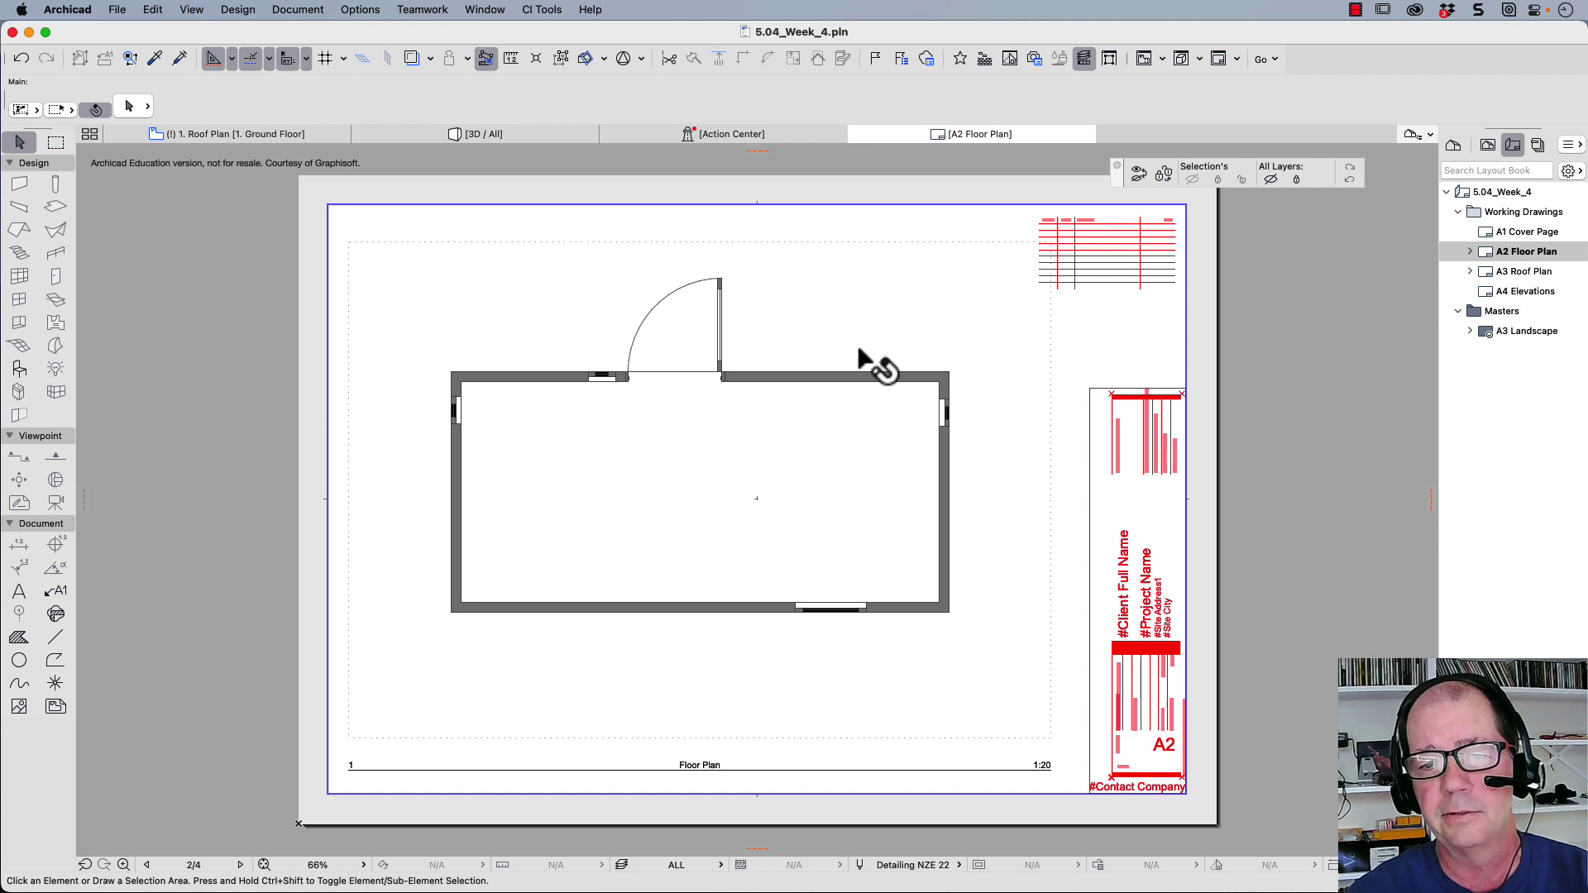
{"action": "left_click", "coordinate": [832, 382]}
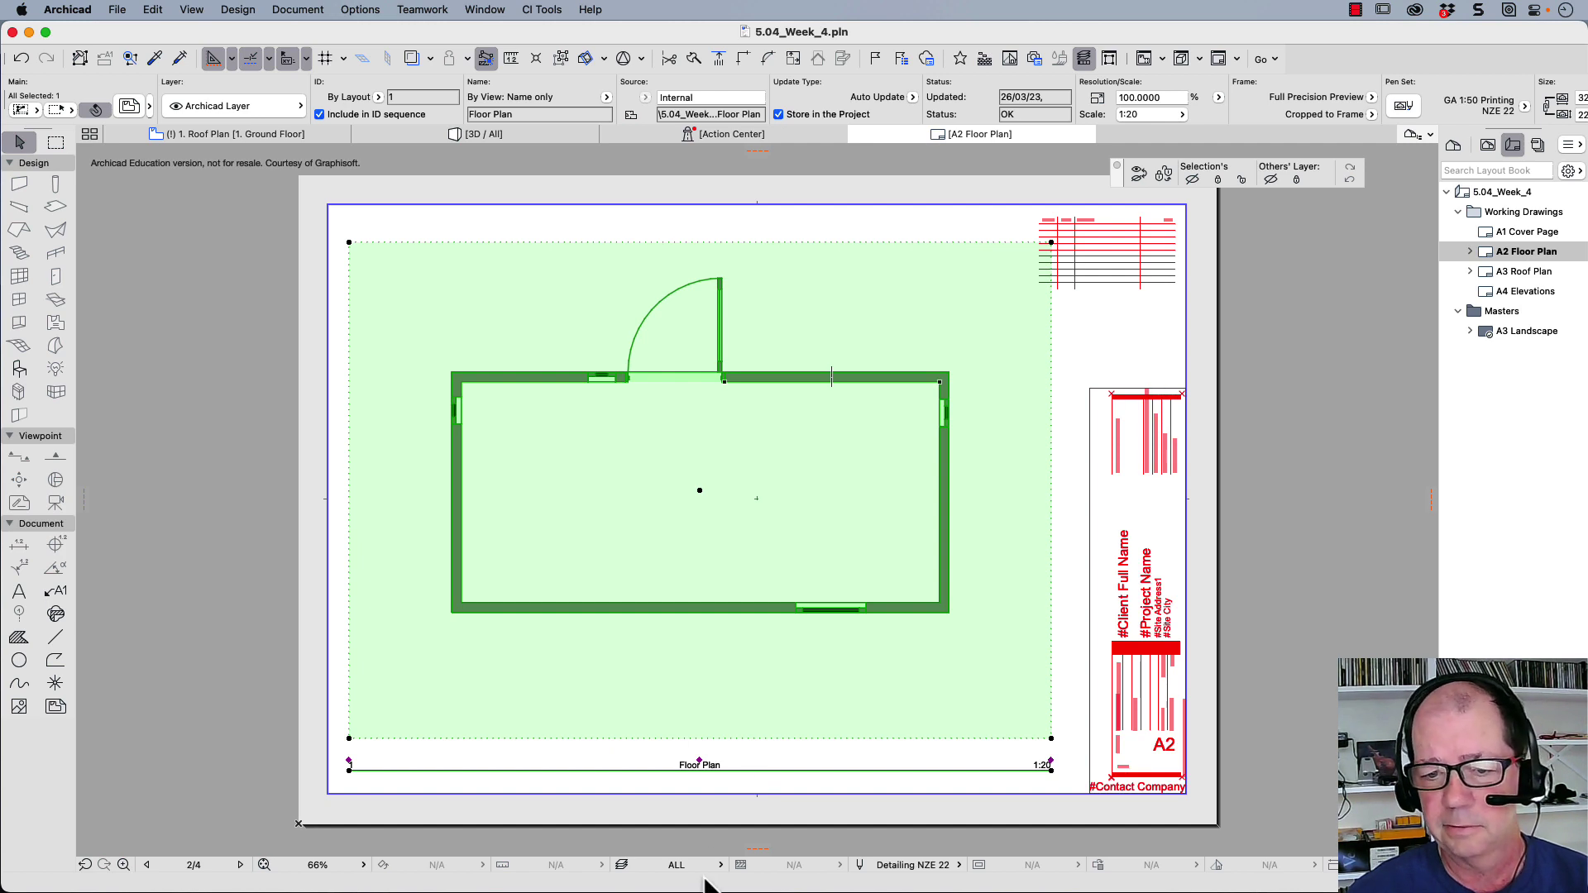
Review the view settings of the saved 1. Floor Plan view, including its layer combination
{"action": "left_click", "coordinate": [1487, 147]}
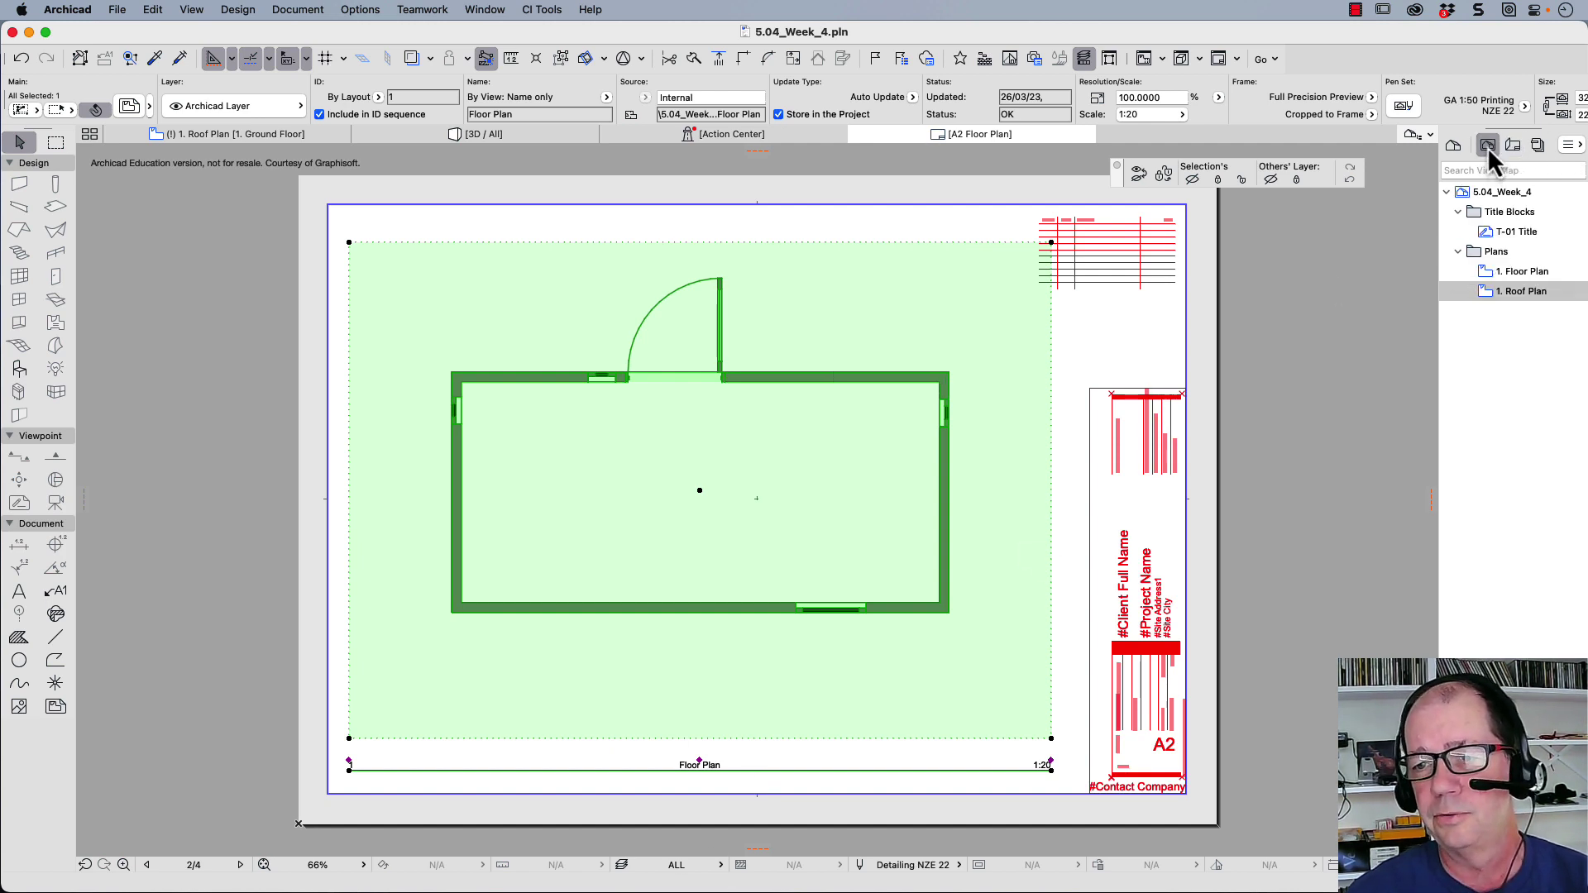
{"action": "right_click", "coordinate": [1501, 272]}
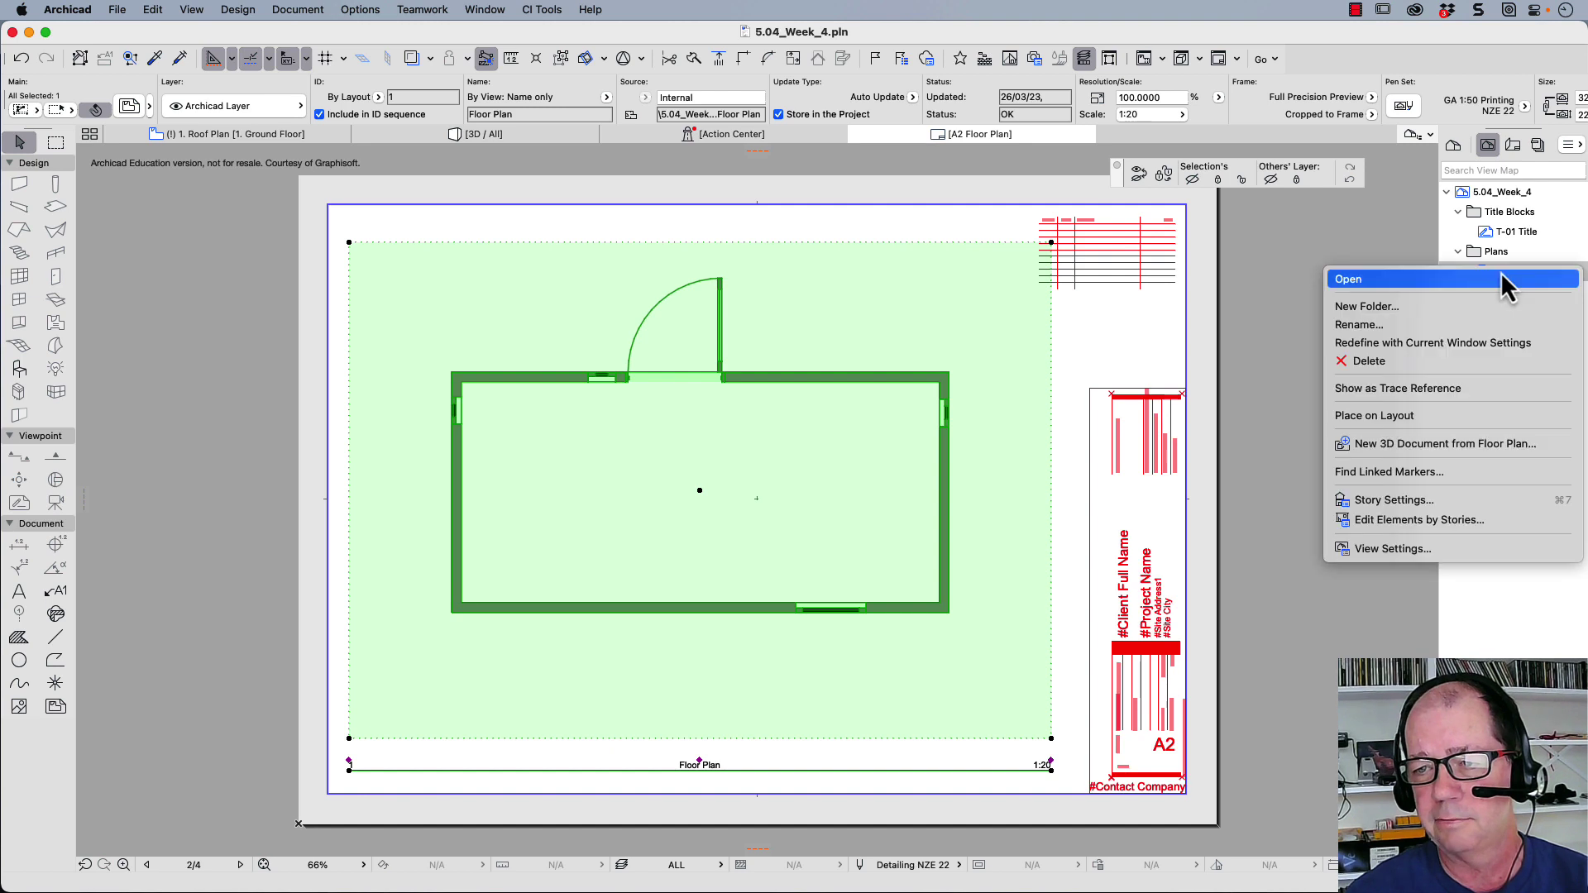
{"action": "left_click", "coordinate": [1424, 548]}
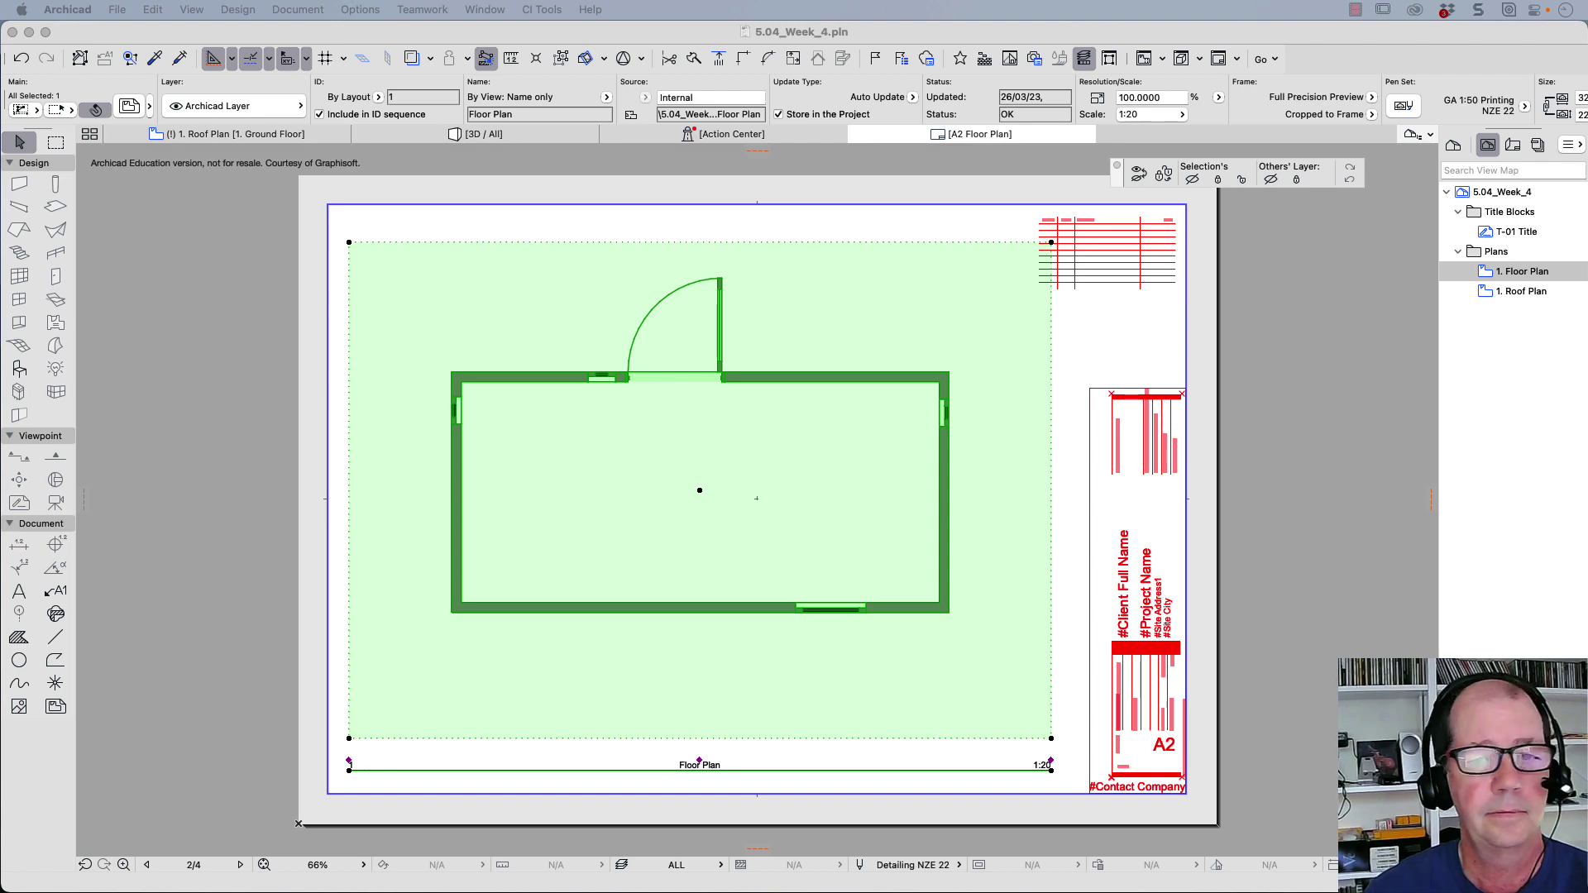
{"action": "left_click_drag", "start_coordinate": [865, 152], "coordinate": [792, 141]}
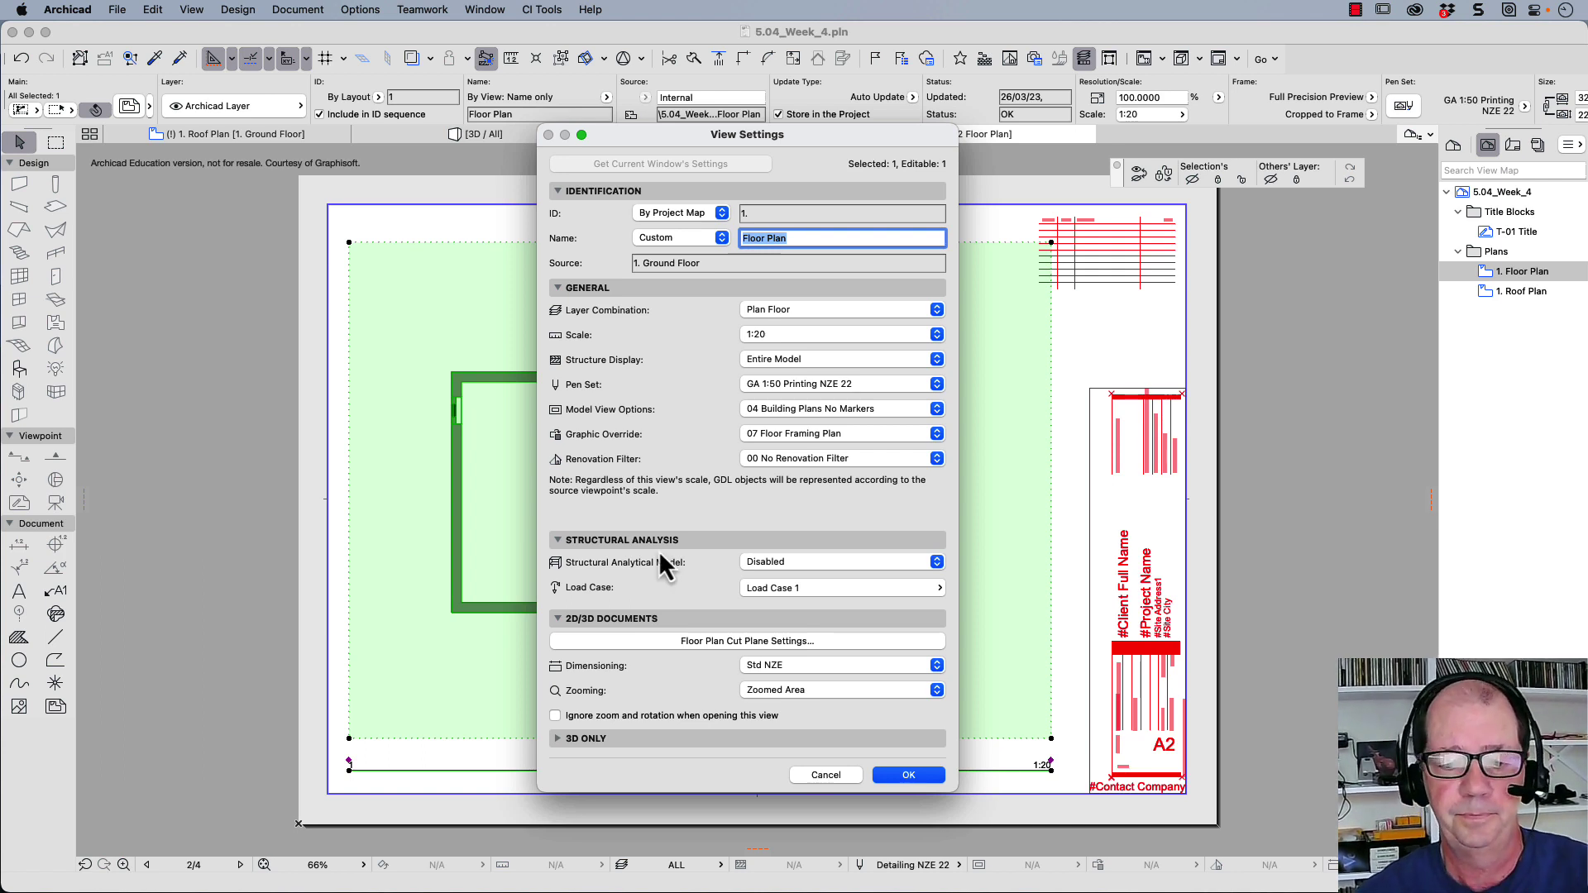
{"action": "left_click", "coordinate": [910, 777]}
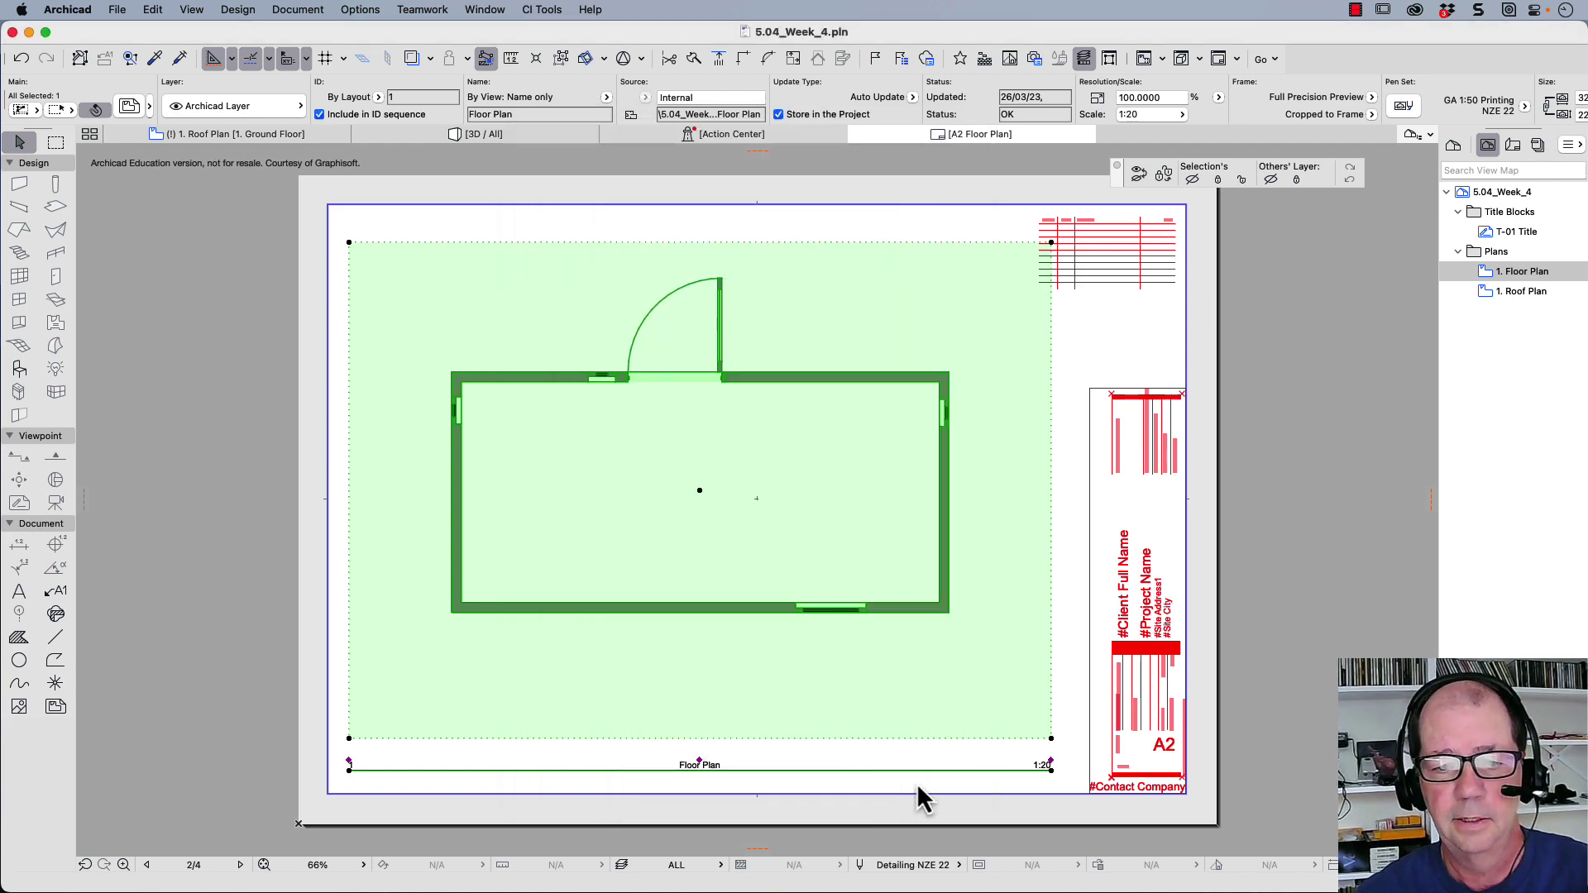
Choose the Plan Floor combination for the layout, show Des: Wall Coverings in it, update the combination and refresh the floor plan drawing
{"action": "left_click", "coordinate": [622, 864]}
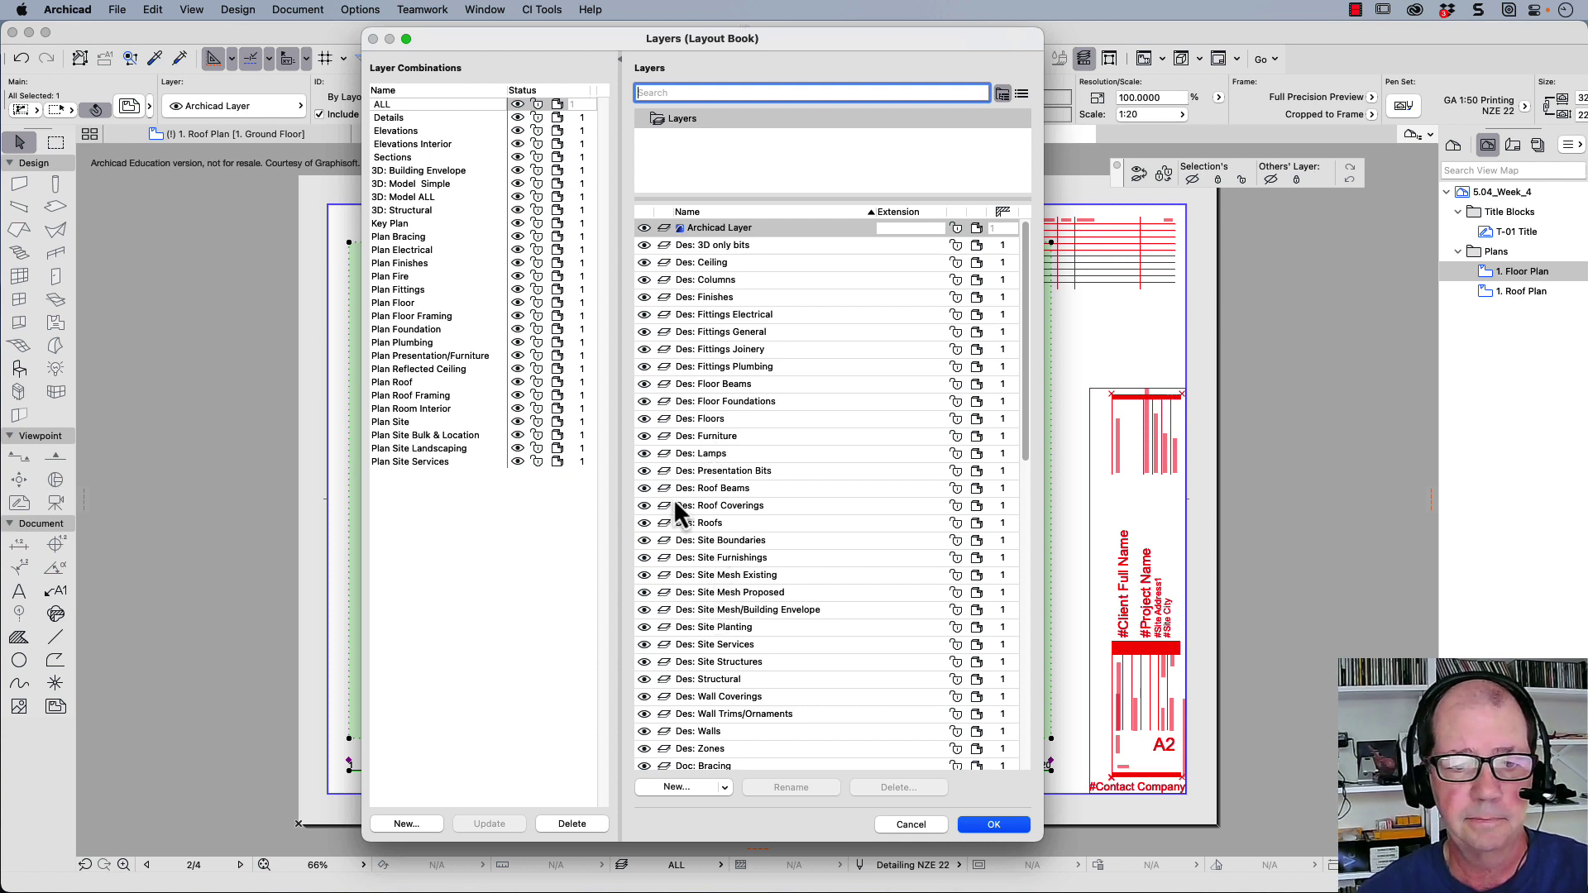
{"action": "left_click", "coordinate": [395, 303]}
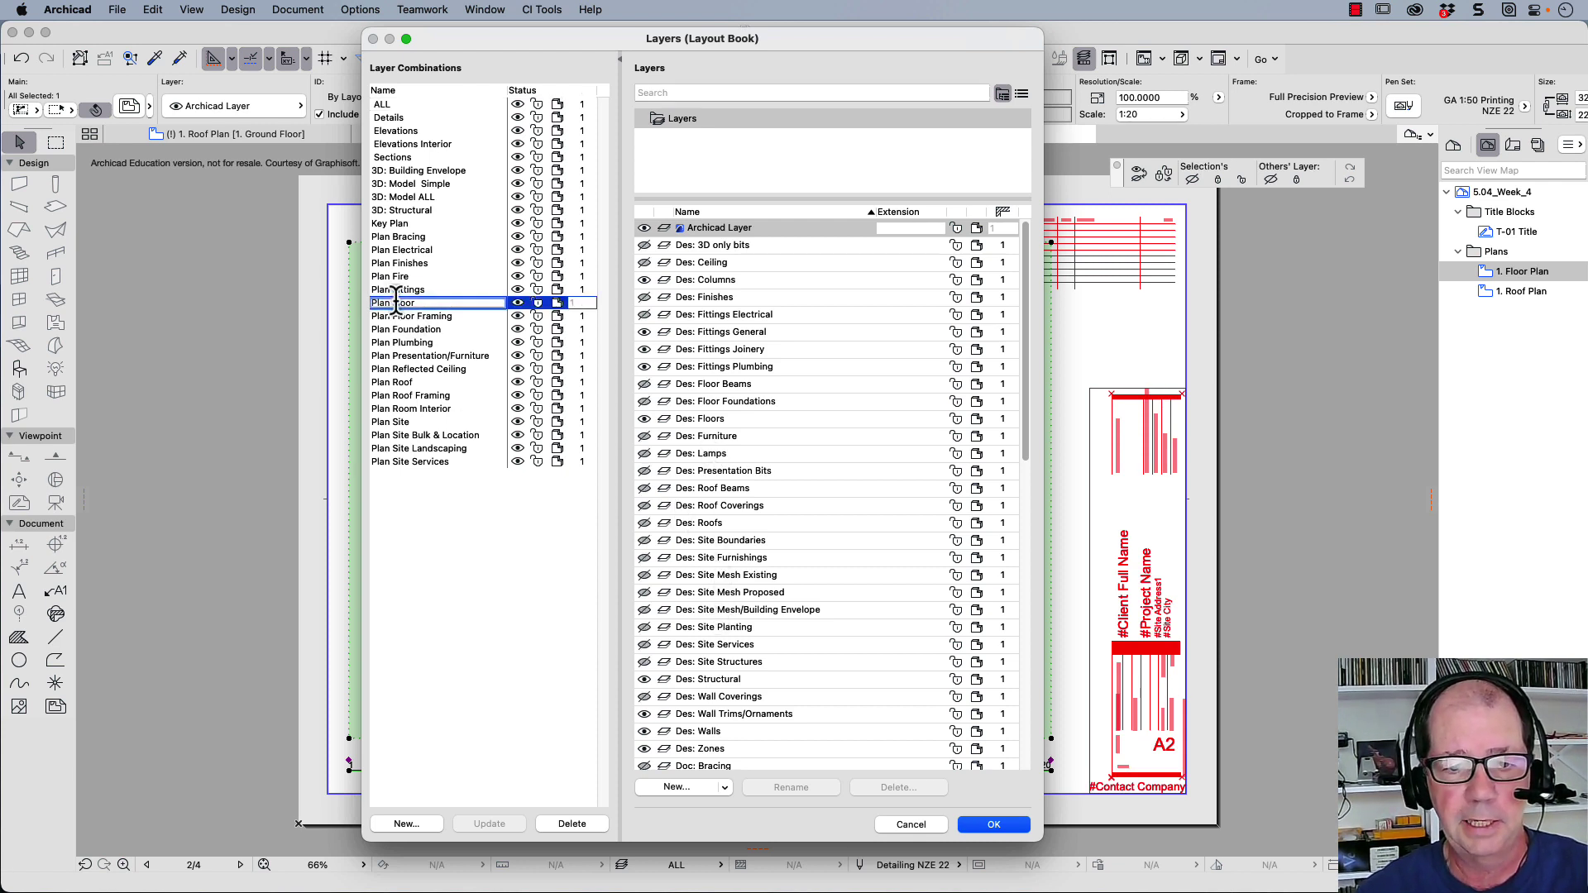
{"action": "scroll", "coordinate": [782, 412], "scroll_direction": "down", "scroll_amount": 1}
{"action": "scroll", "coordinate": [780, 413], "scroll_direction": "down", "scroll_amount": 6}
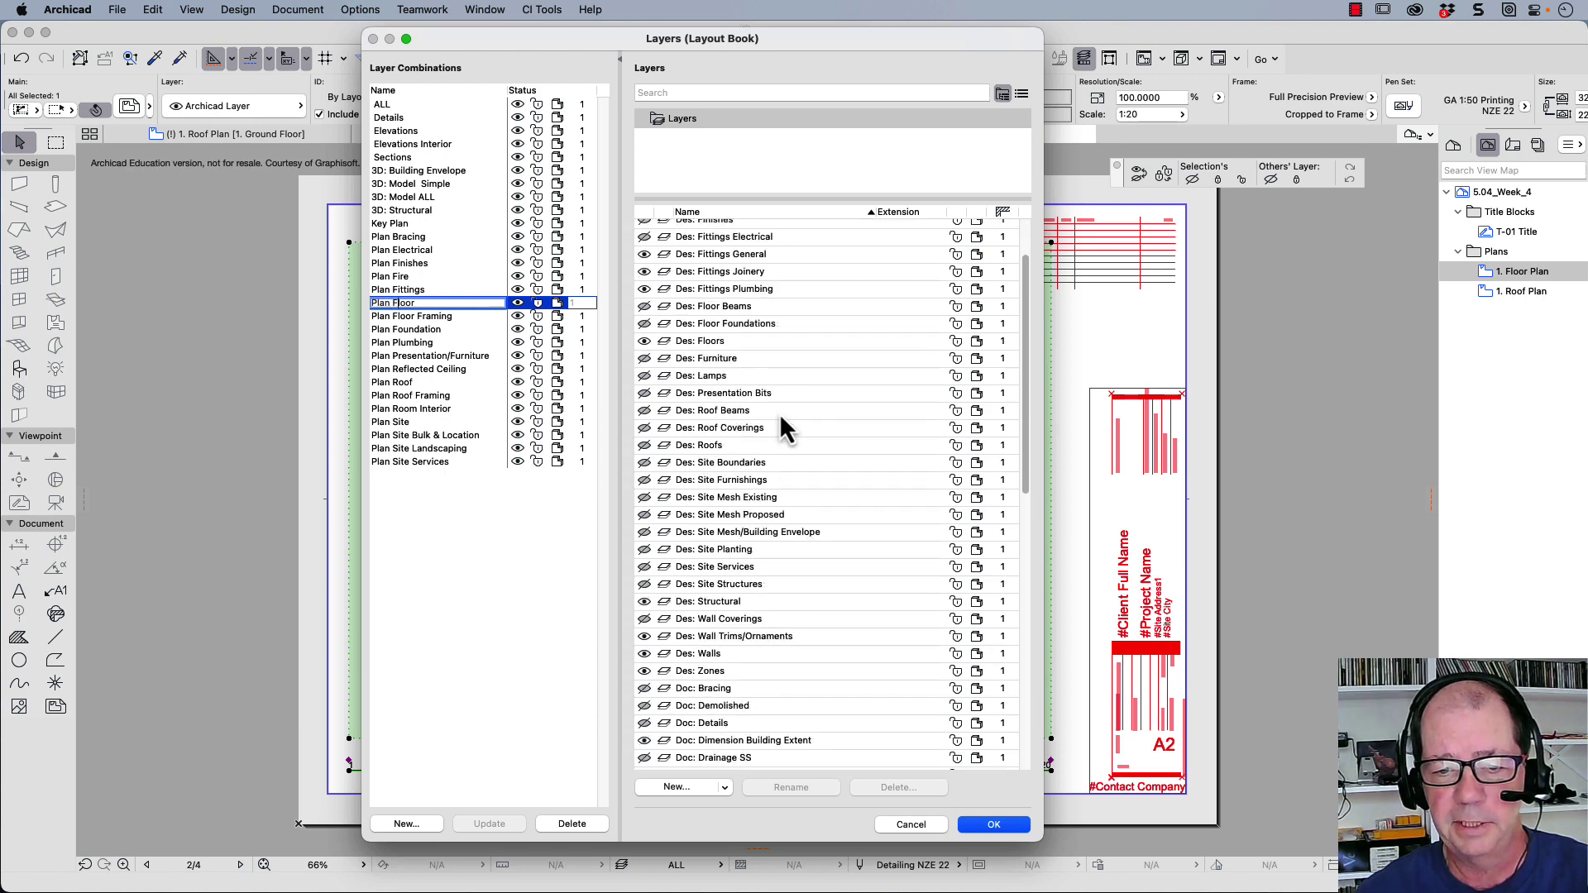
{"action": "left_click", "coordinate": [645, 562]}
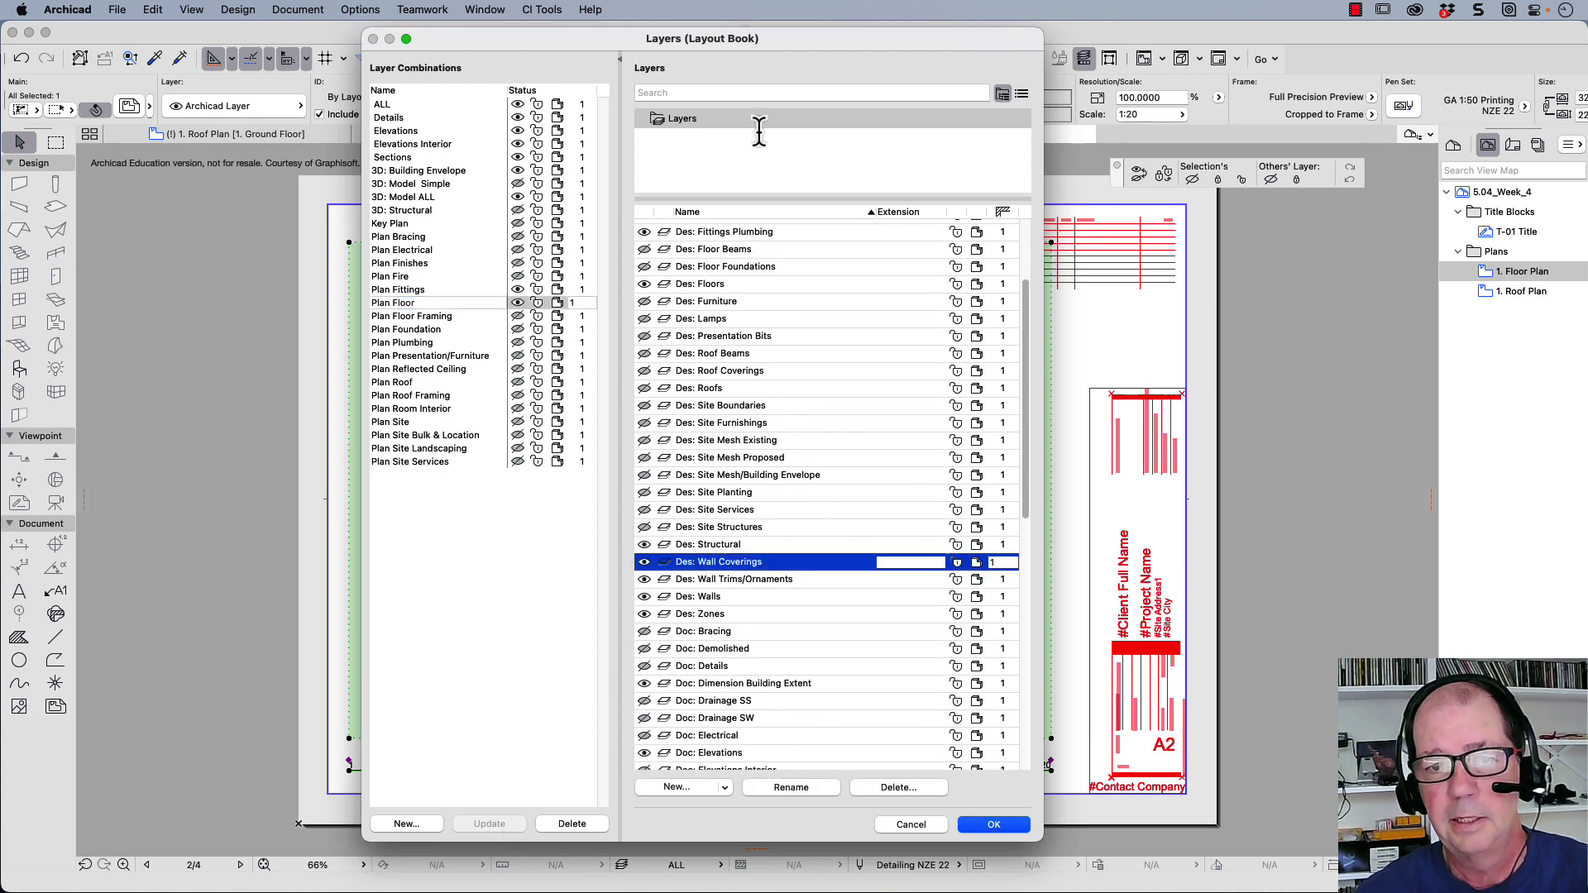
{"action": "left_click_drag", "start_coordinate": [735, 38], "coordinate": [1090, 34]}
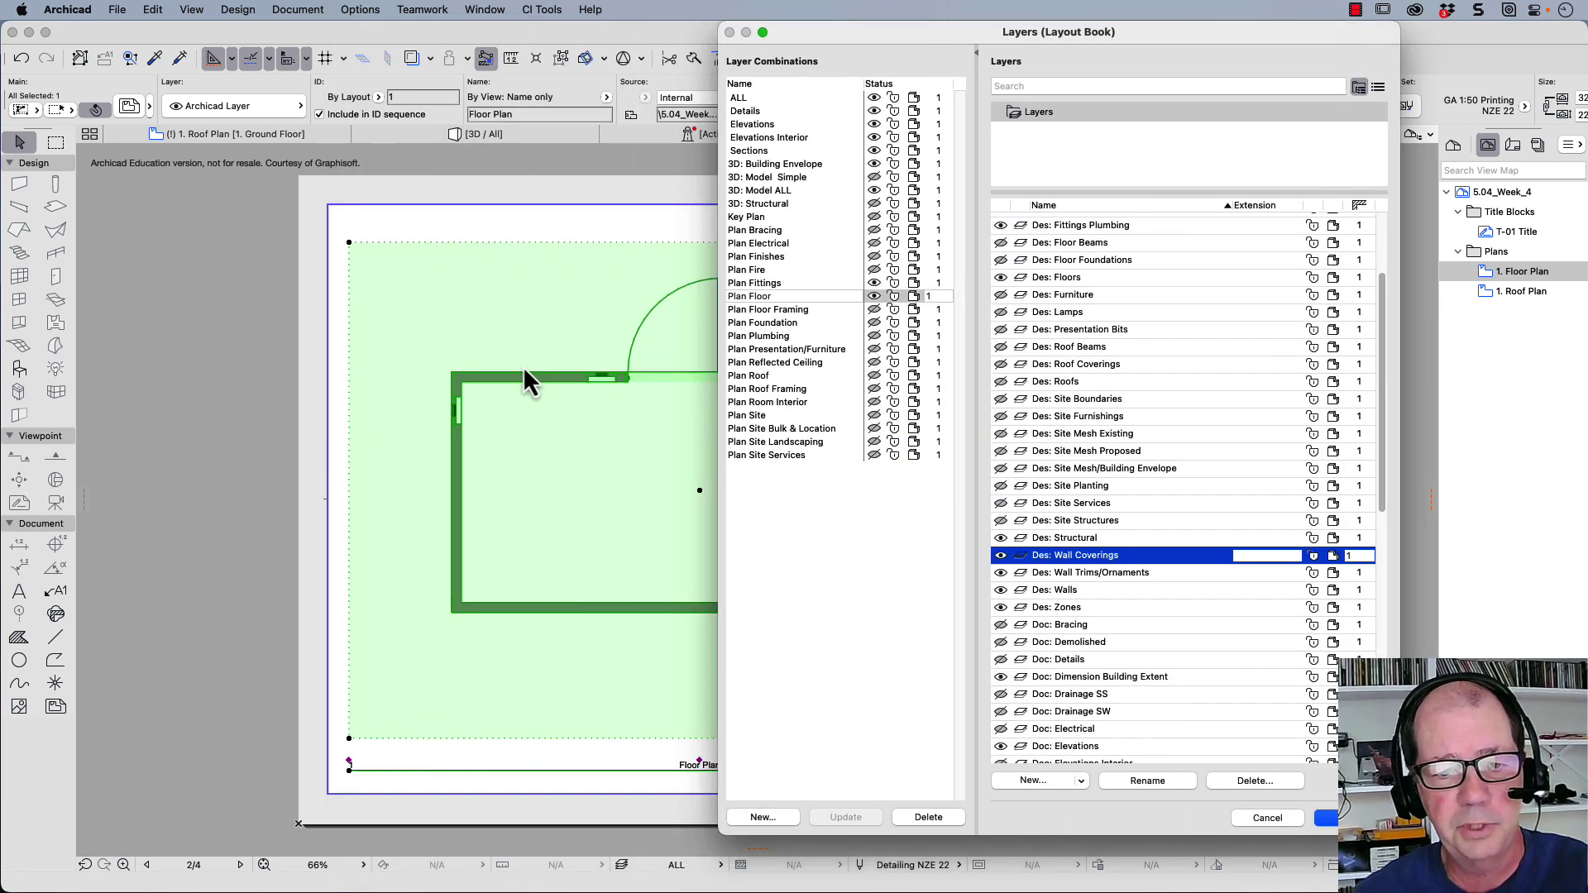
{"action": "left_click", "coordinate": [1328, 819]}
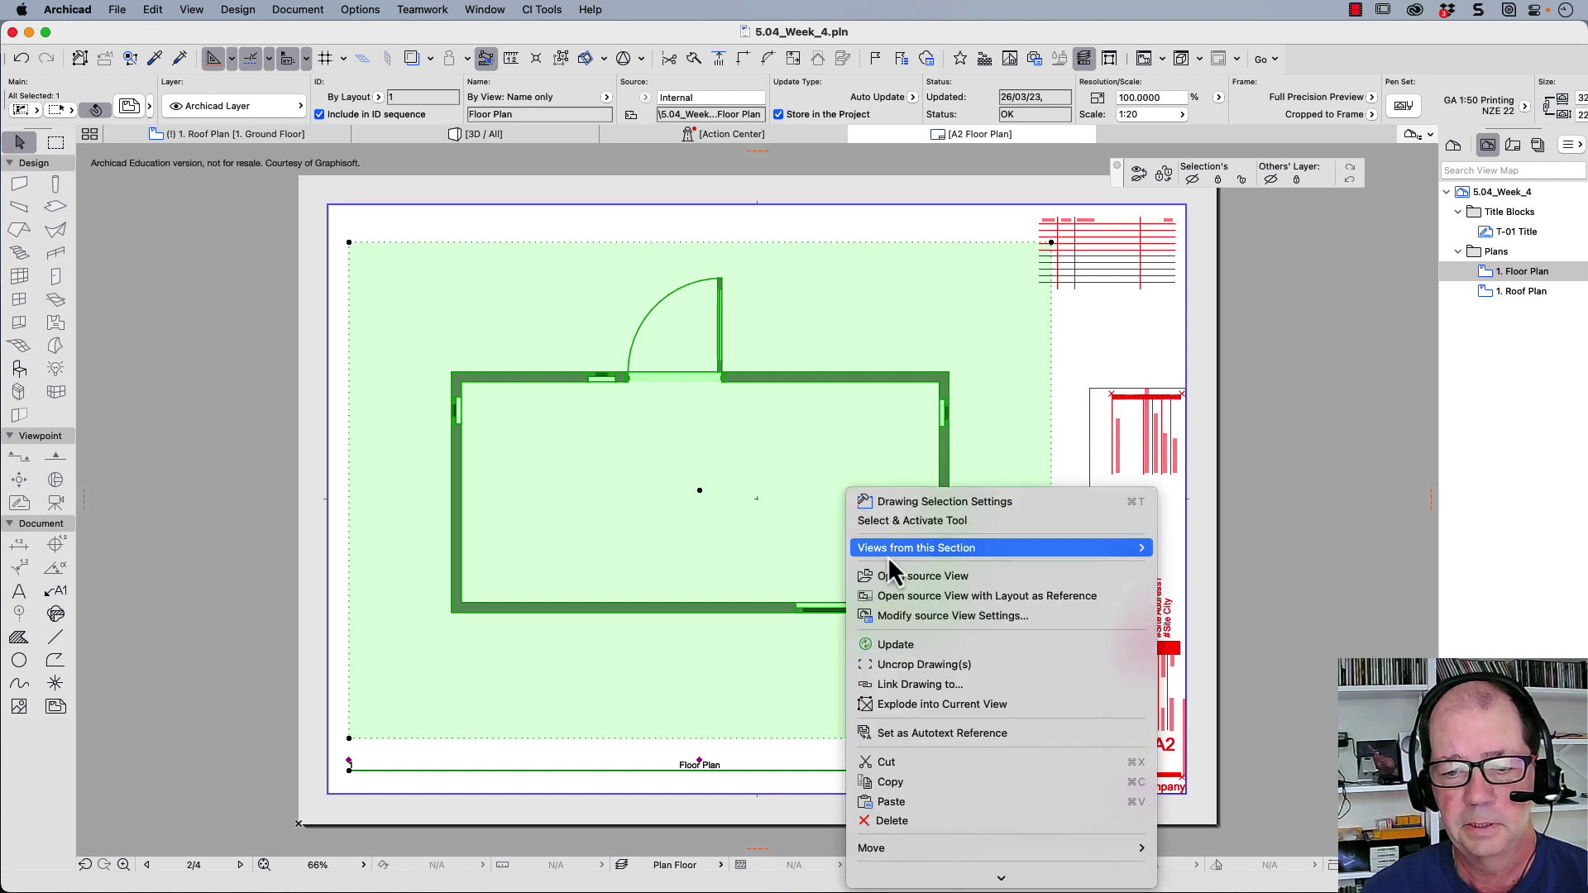
{"action": "left_click", "coordinate": [917, 644]}
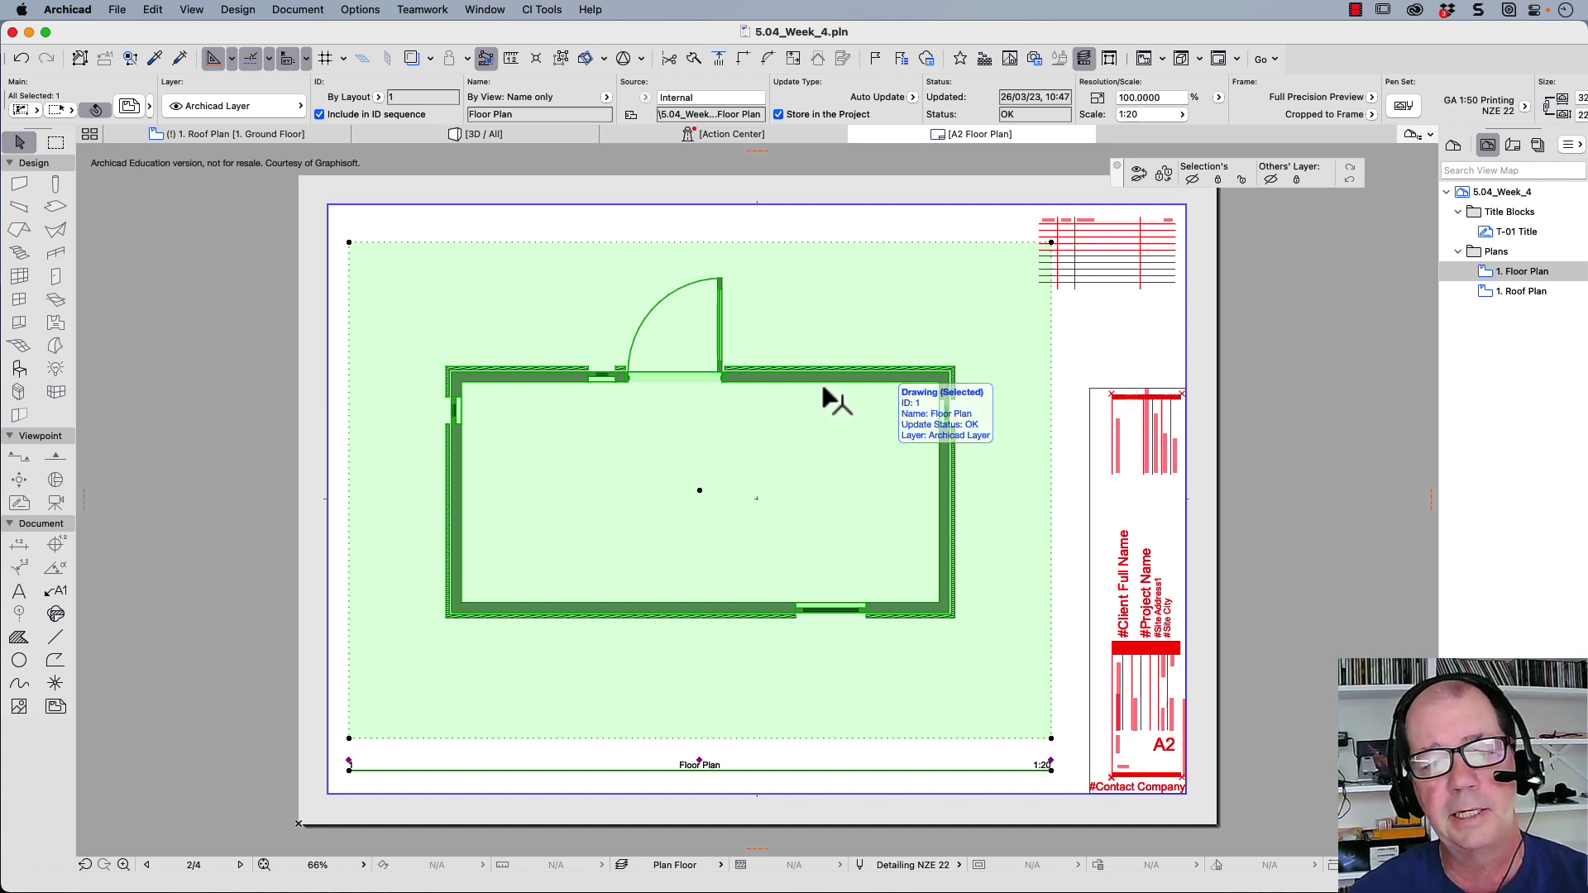
Hide the Des: Wall Coverings layer in the Plan Floor combination, update the combination and refresh the floor plan drawing on the layout
{"action": "left_click", "coordinate": [622, 865]}
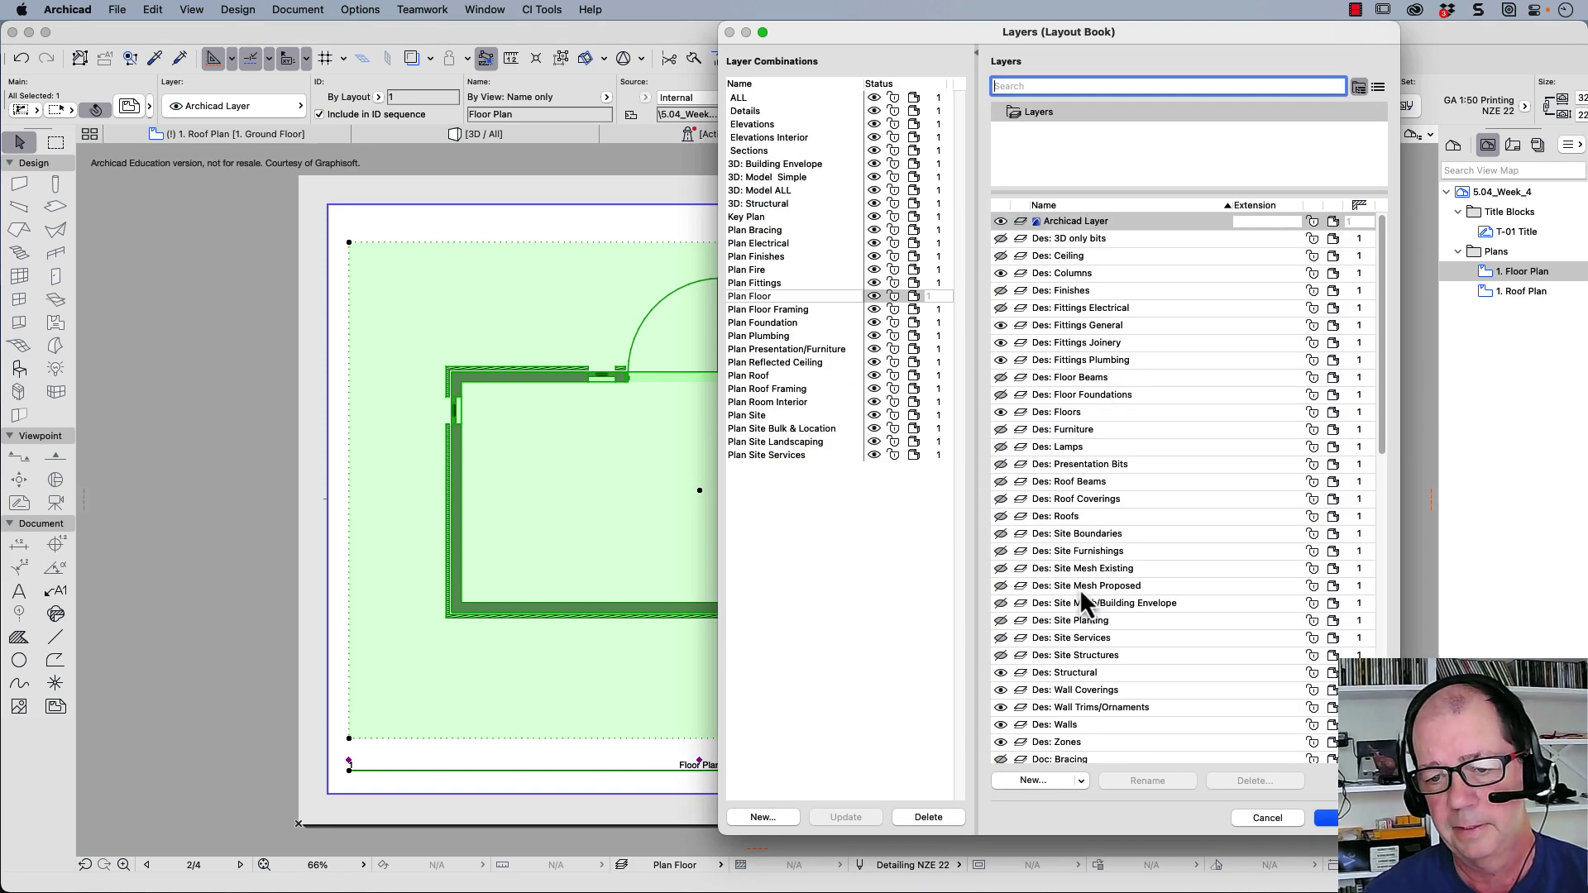
{"action": "scroll", "coordinate": [1087, 629], "scroll_direction": "down", "scroll_amount": 1}
{"action": "left_click", "coordinate": [1001, 688]}
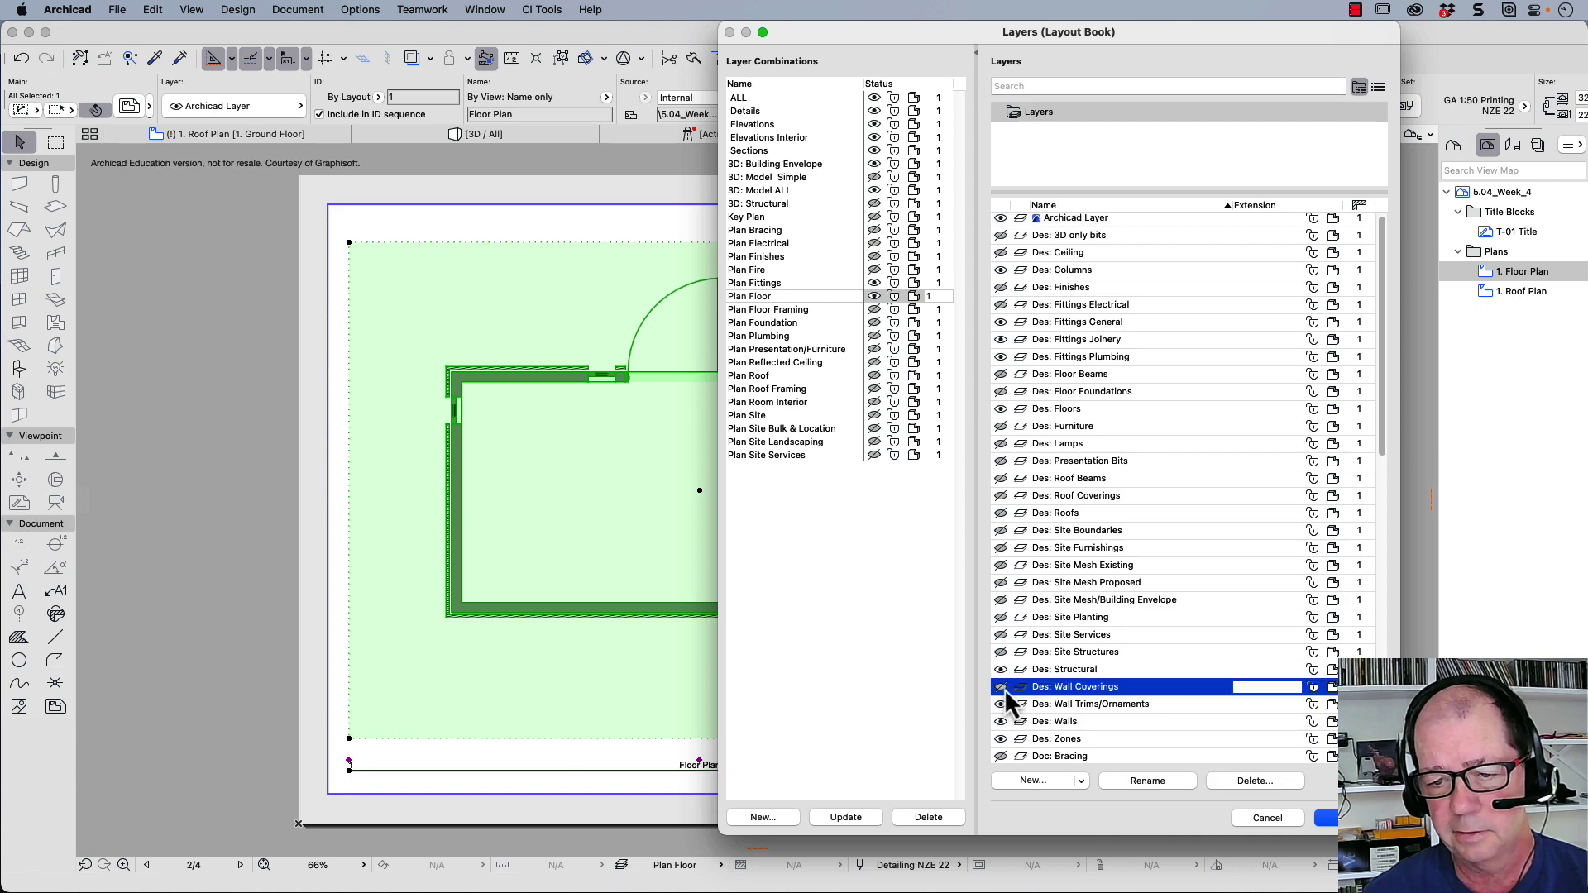
{"action": "left_click", "coordinate": [857, 817]}
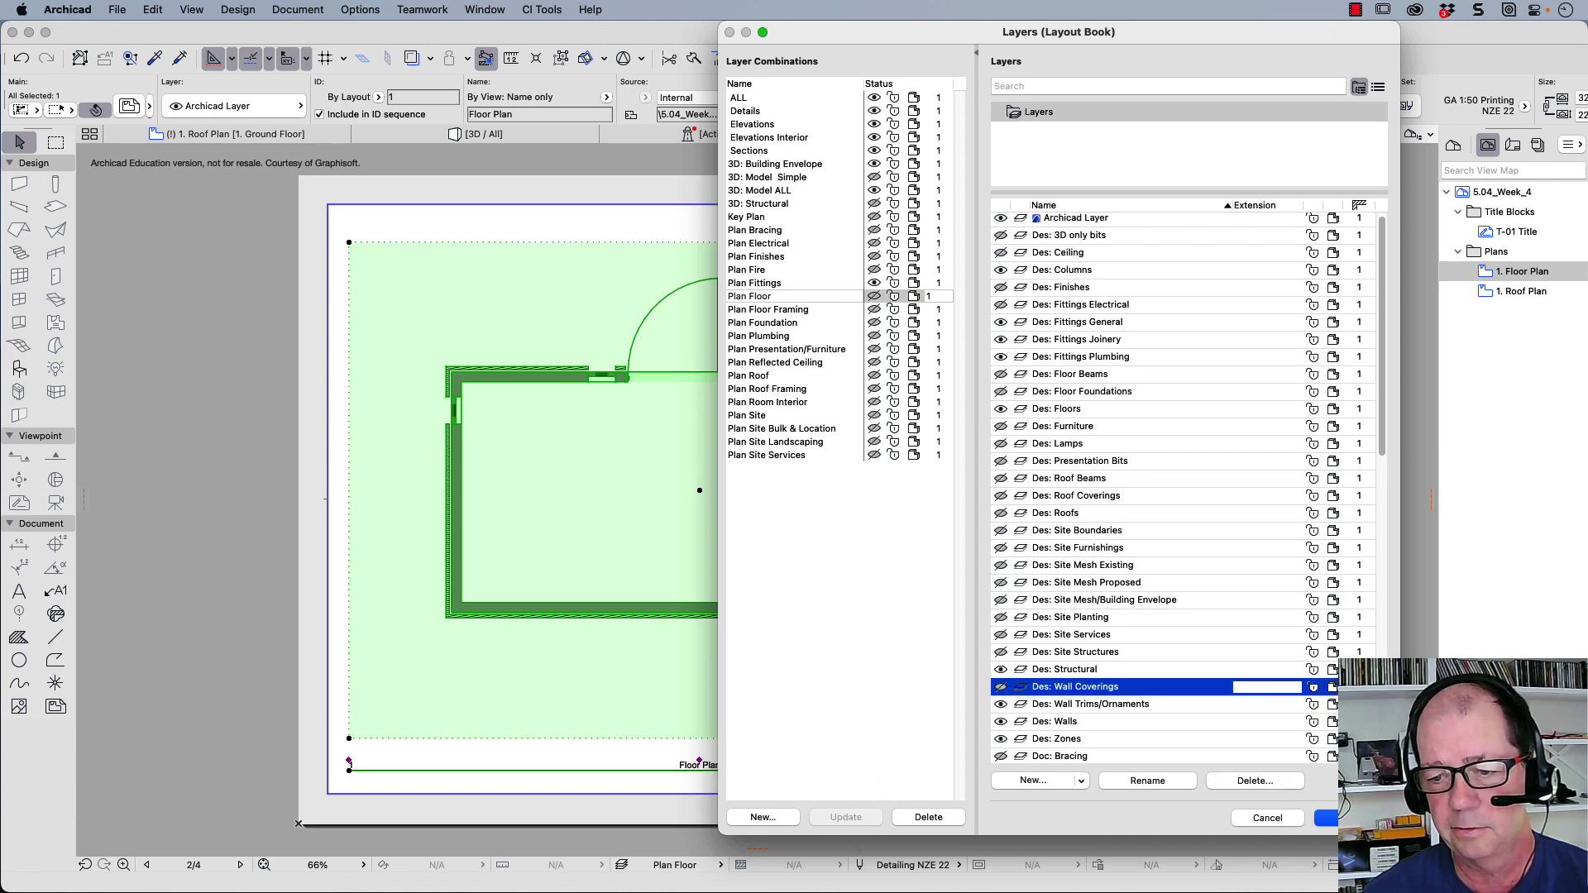
{"action": "key", "text": "Return"}
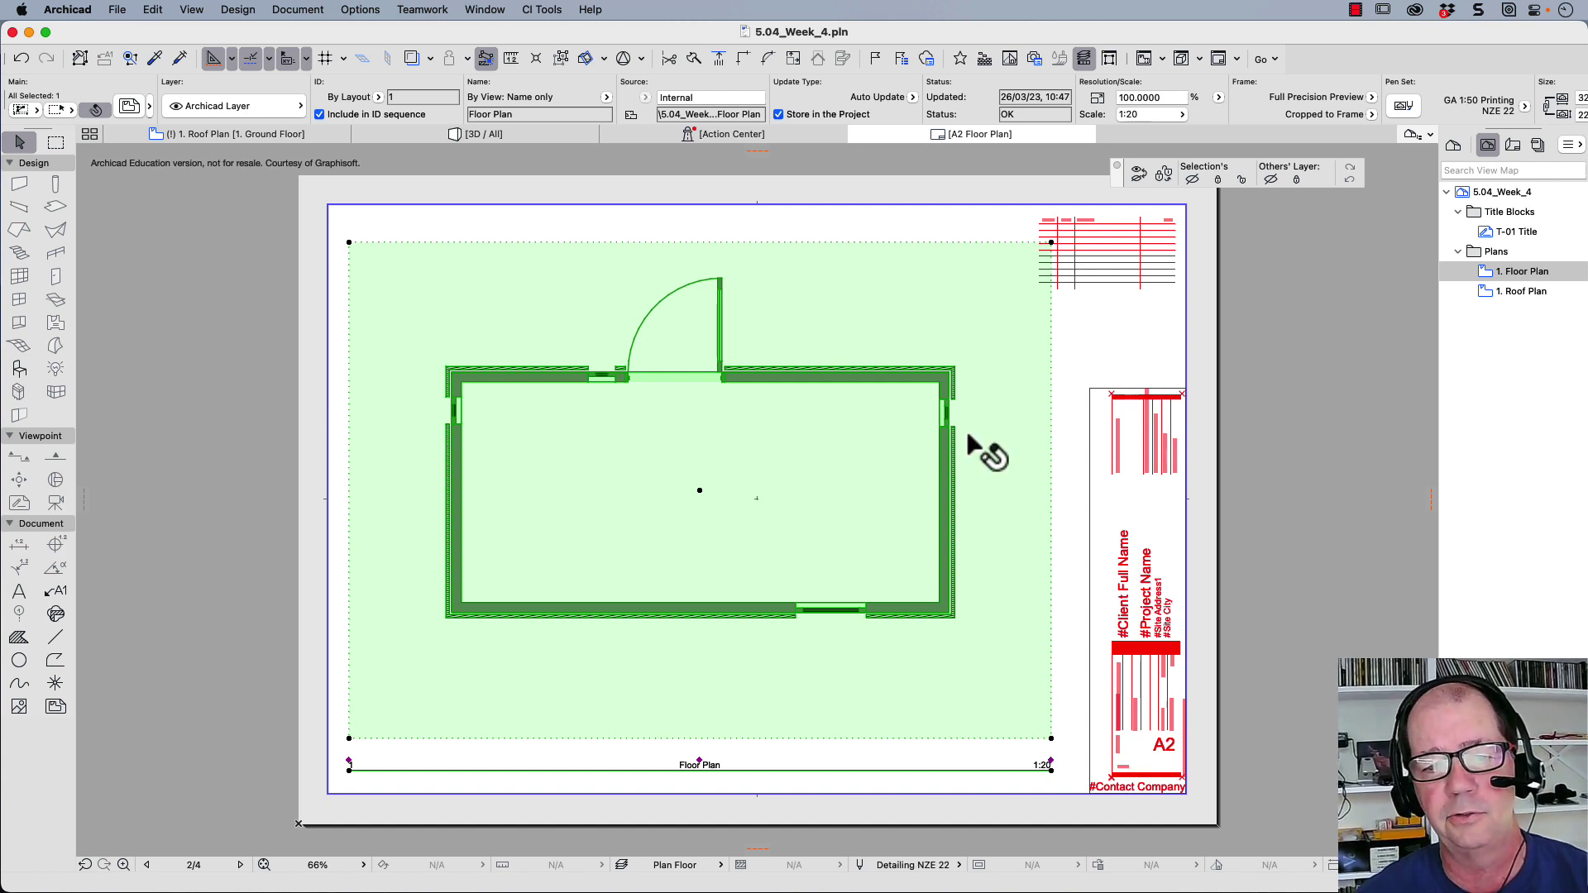
{"action": "right_click", "coordinate": [798, 436]}
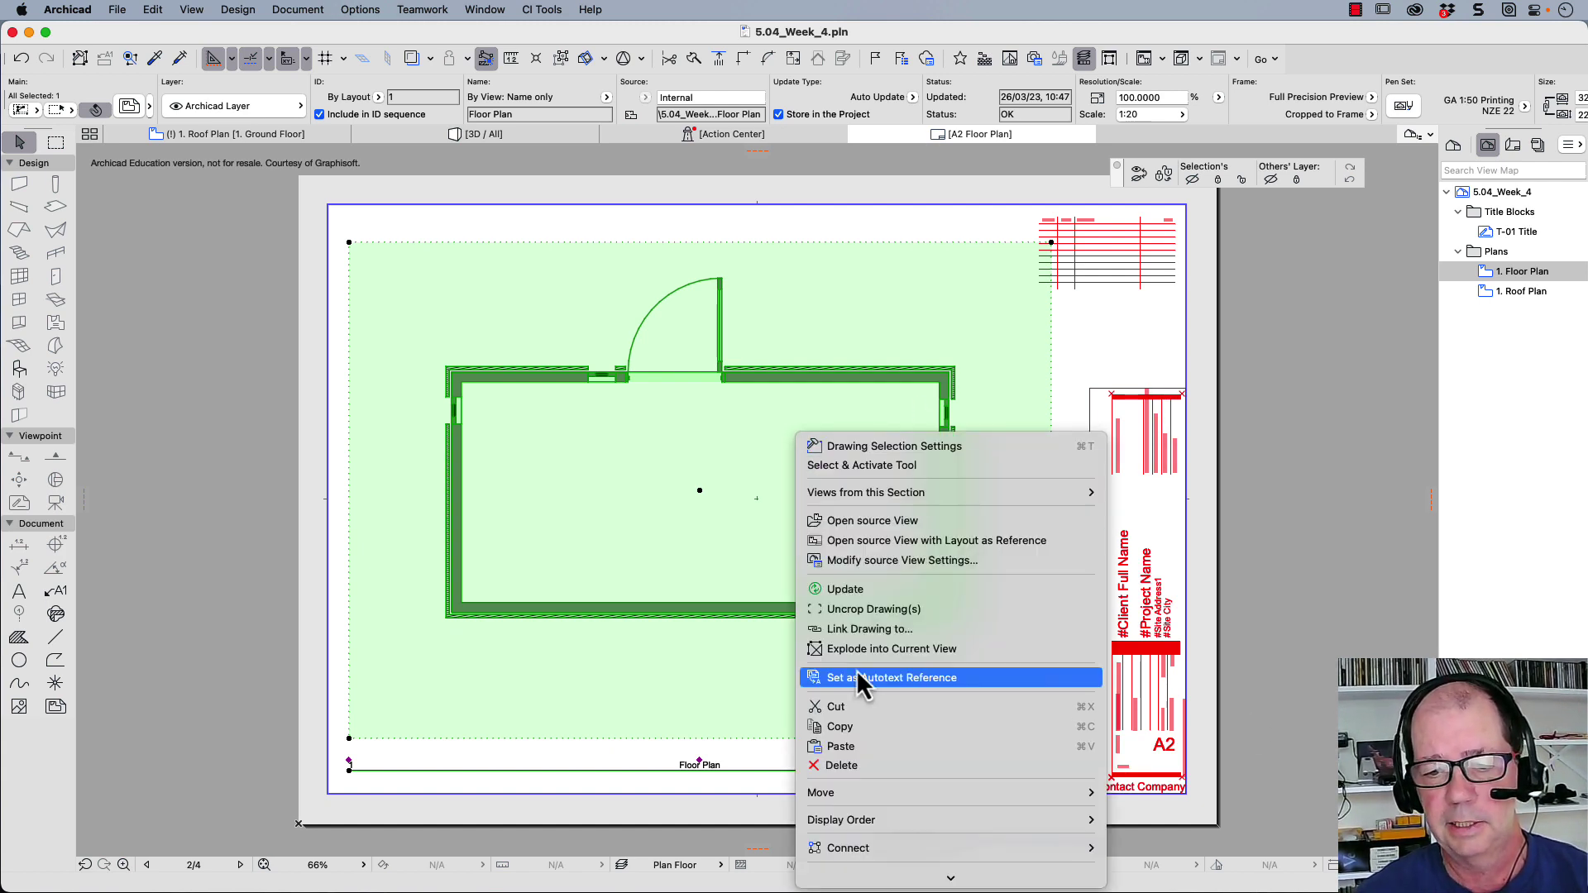
{"action": "left_click", "coordinate": [850, 589]}
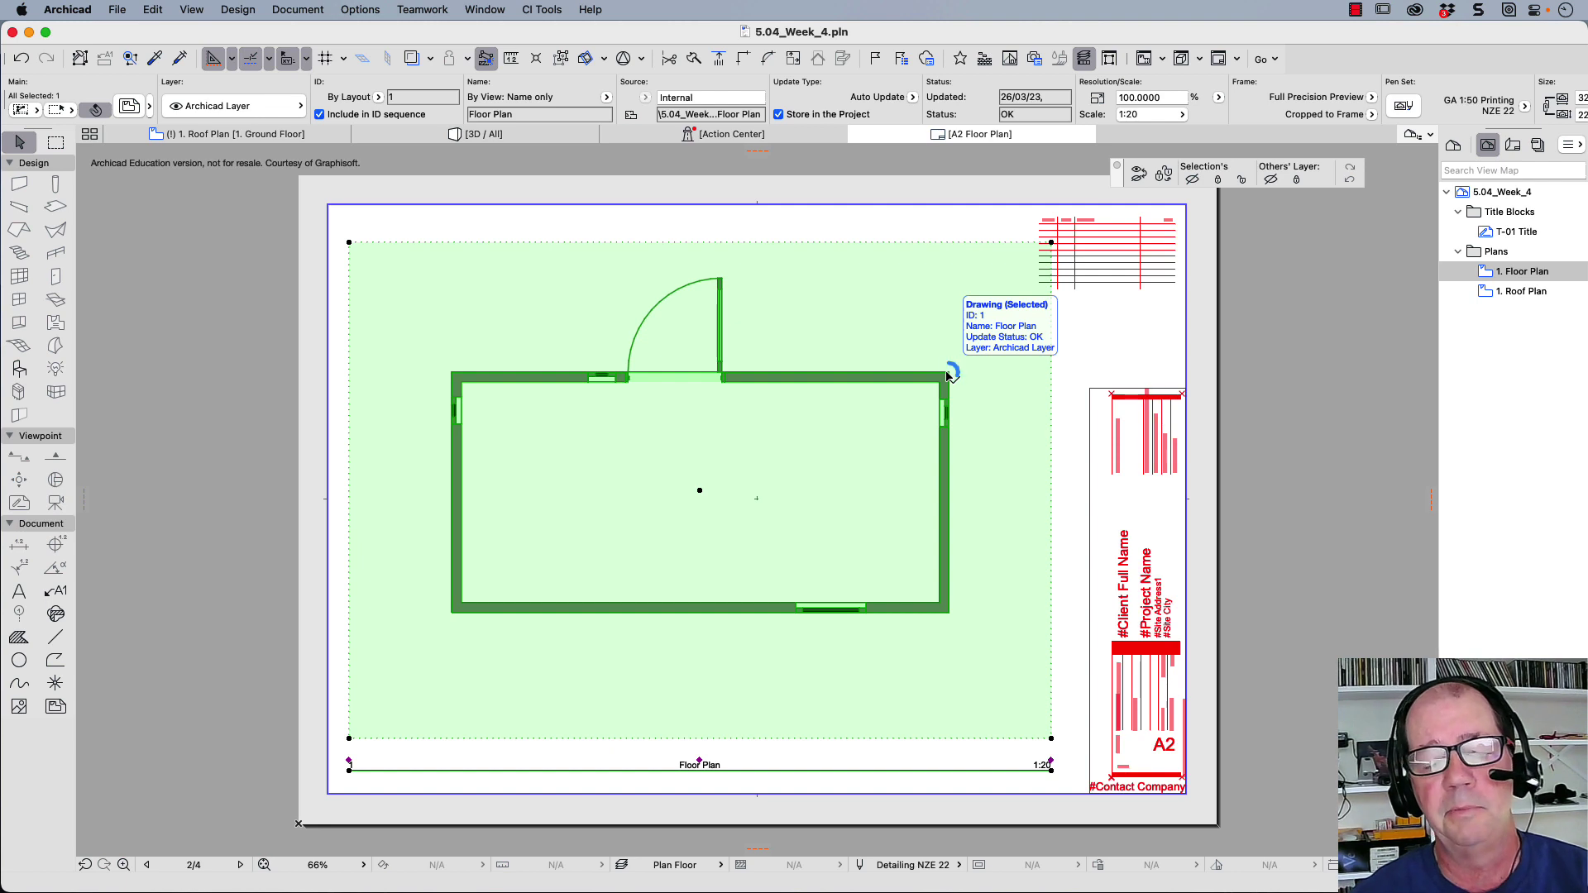
Return to the 1. Roof Plan view and compare the Plan Finishes, ALL, Plan Foundation and Plan Plumbing layer combinations
{"action": "left_click_drag", "start_coordinate": [948, 374], "coordinate": [949, 375]}
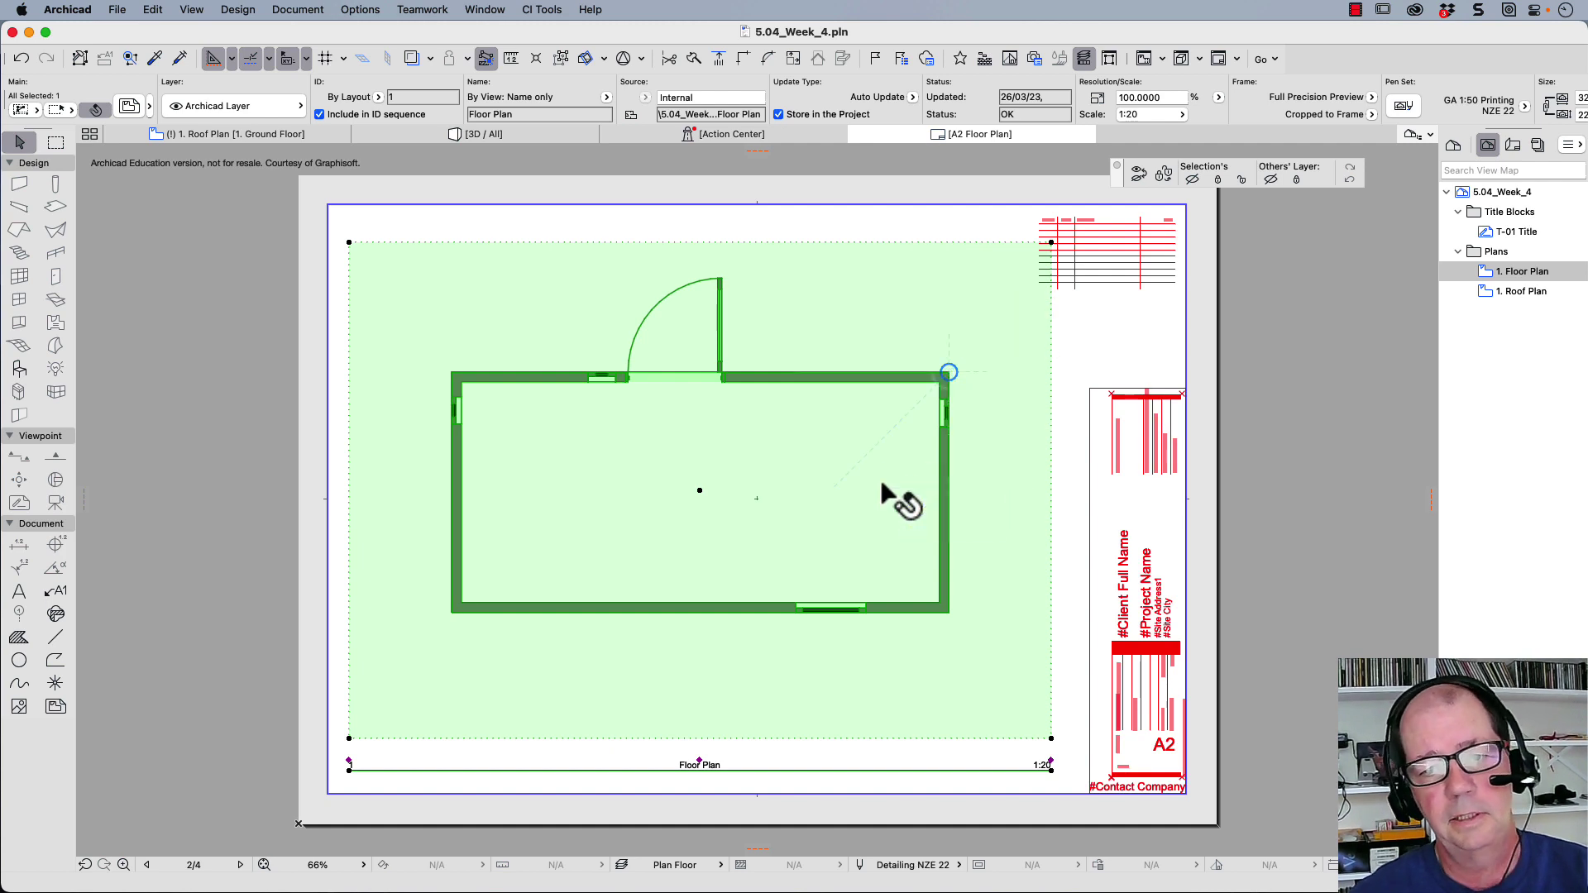
{"action": "left_click", "coordinate": [673, 867]}
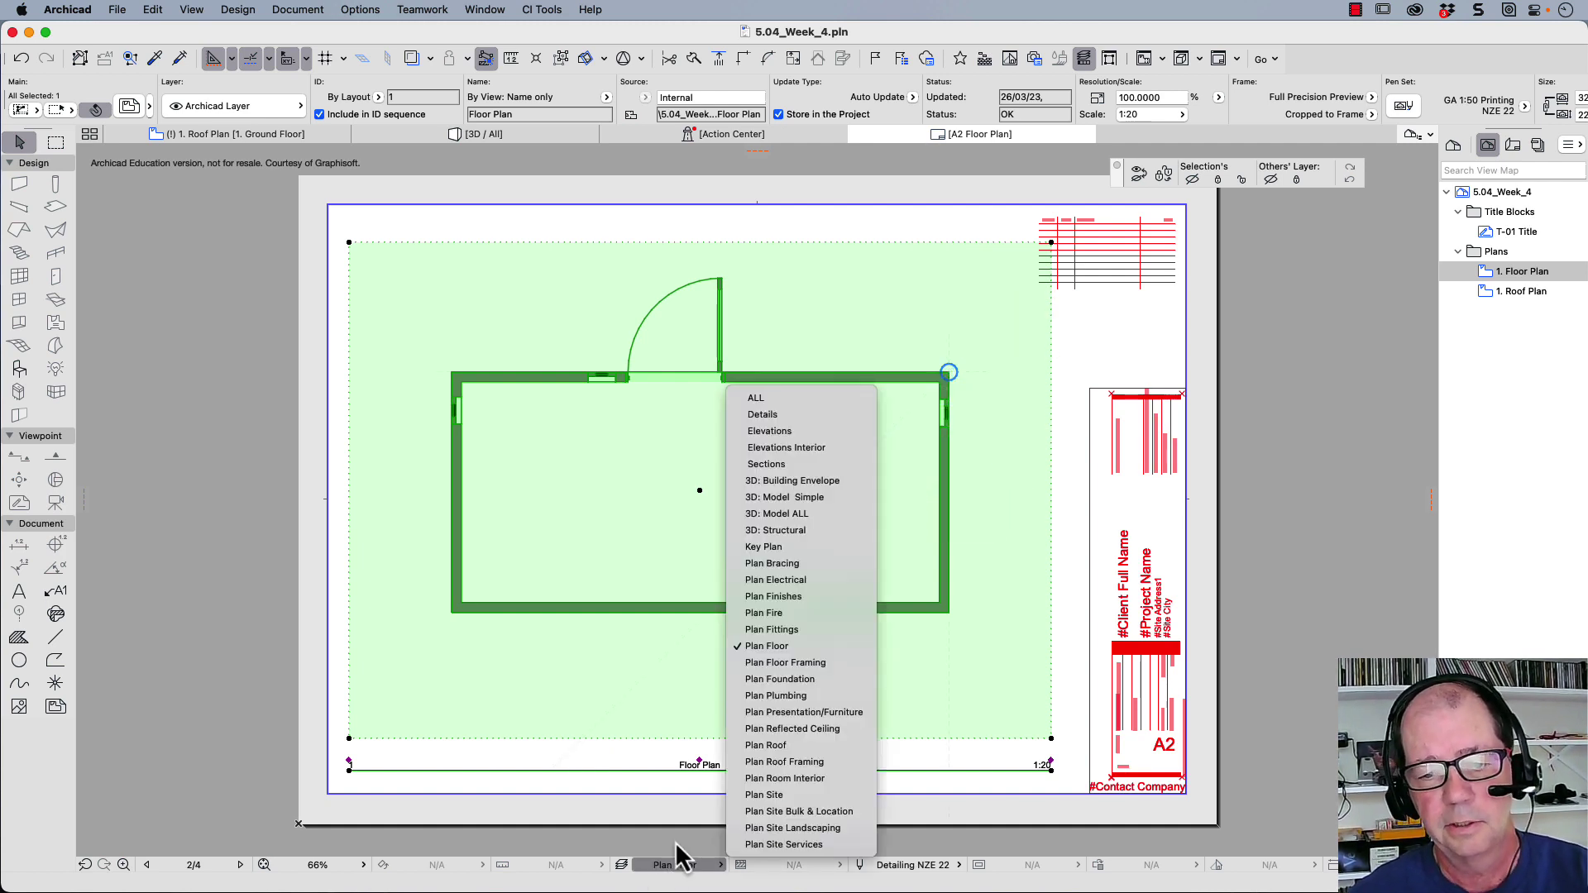
{"action": "left_click", "coordinate": [213, 135]}
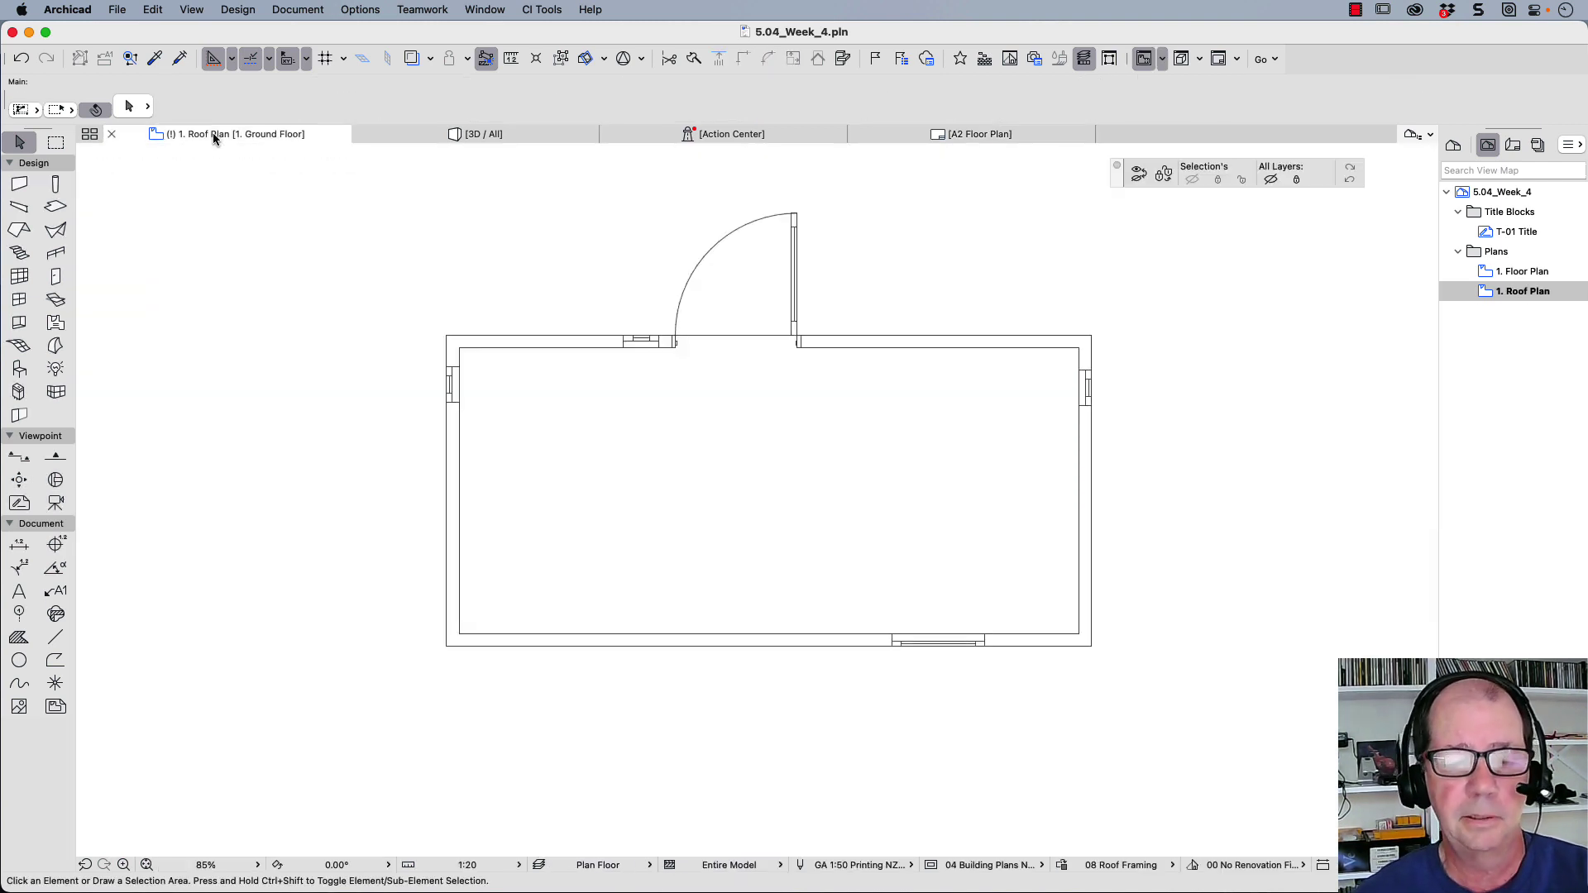
{"action": "left_click", "coordinate": [651, 865]}
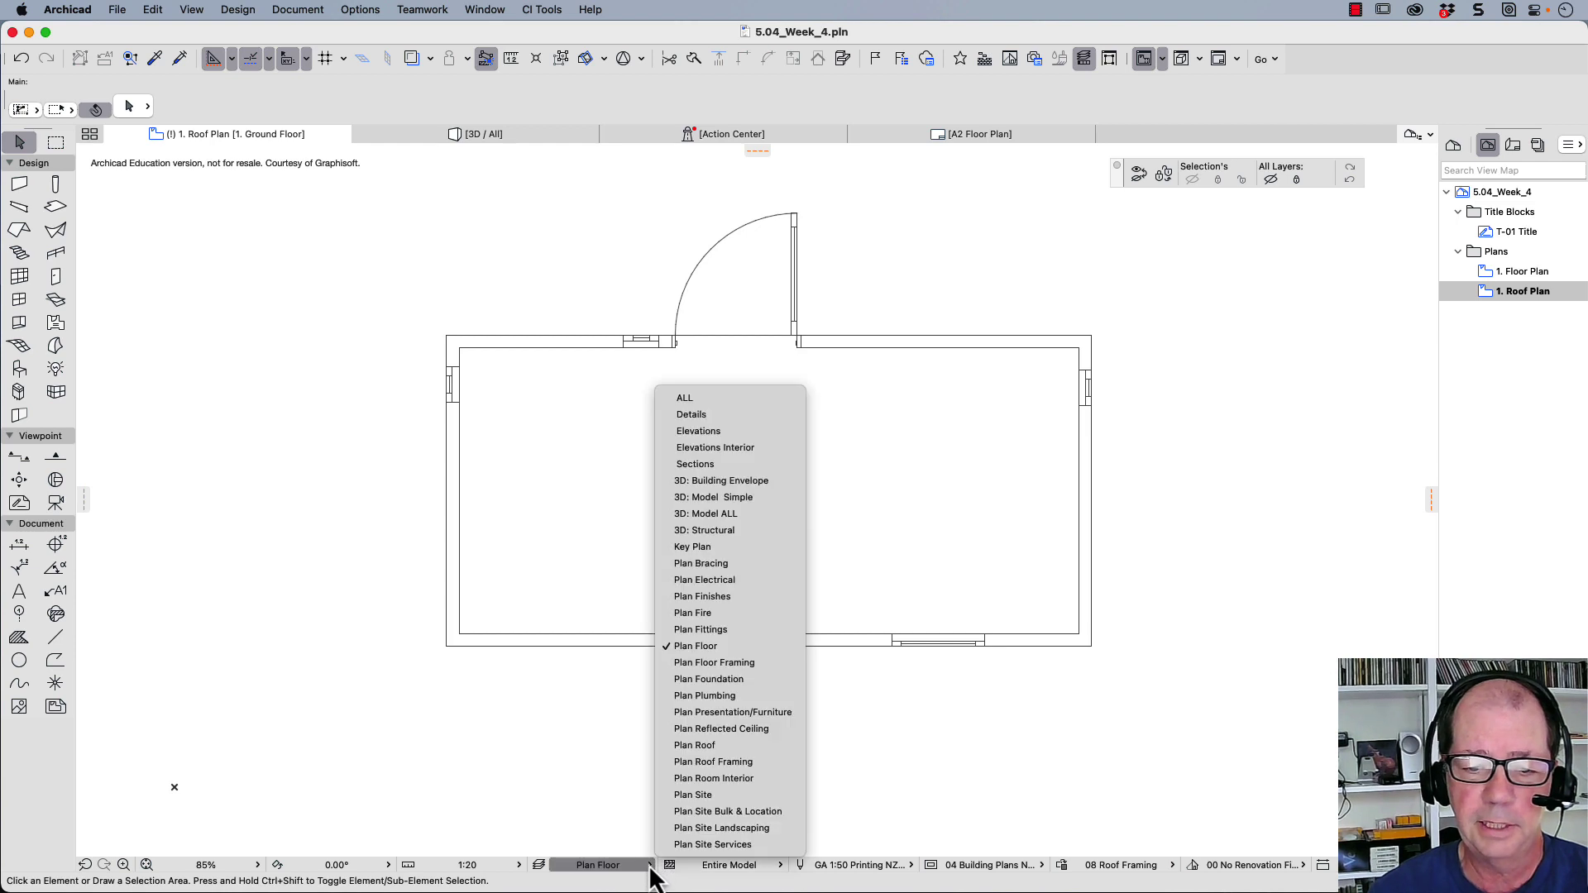
{"action": "left_click", "coordinate": [685, 599]}
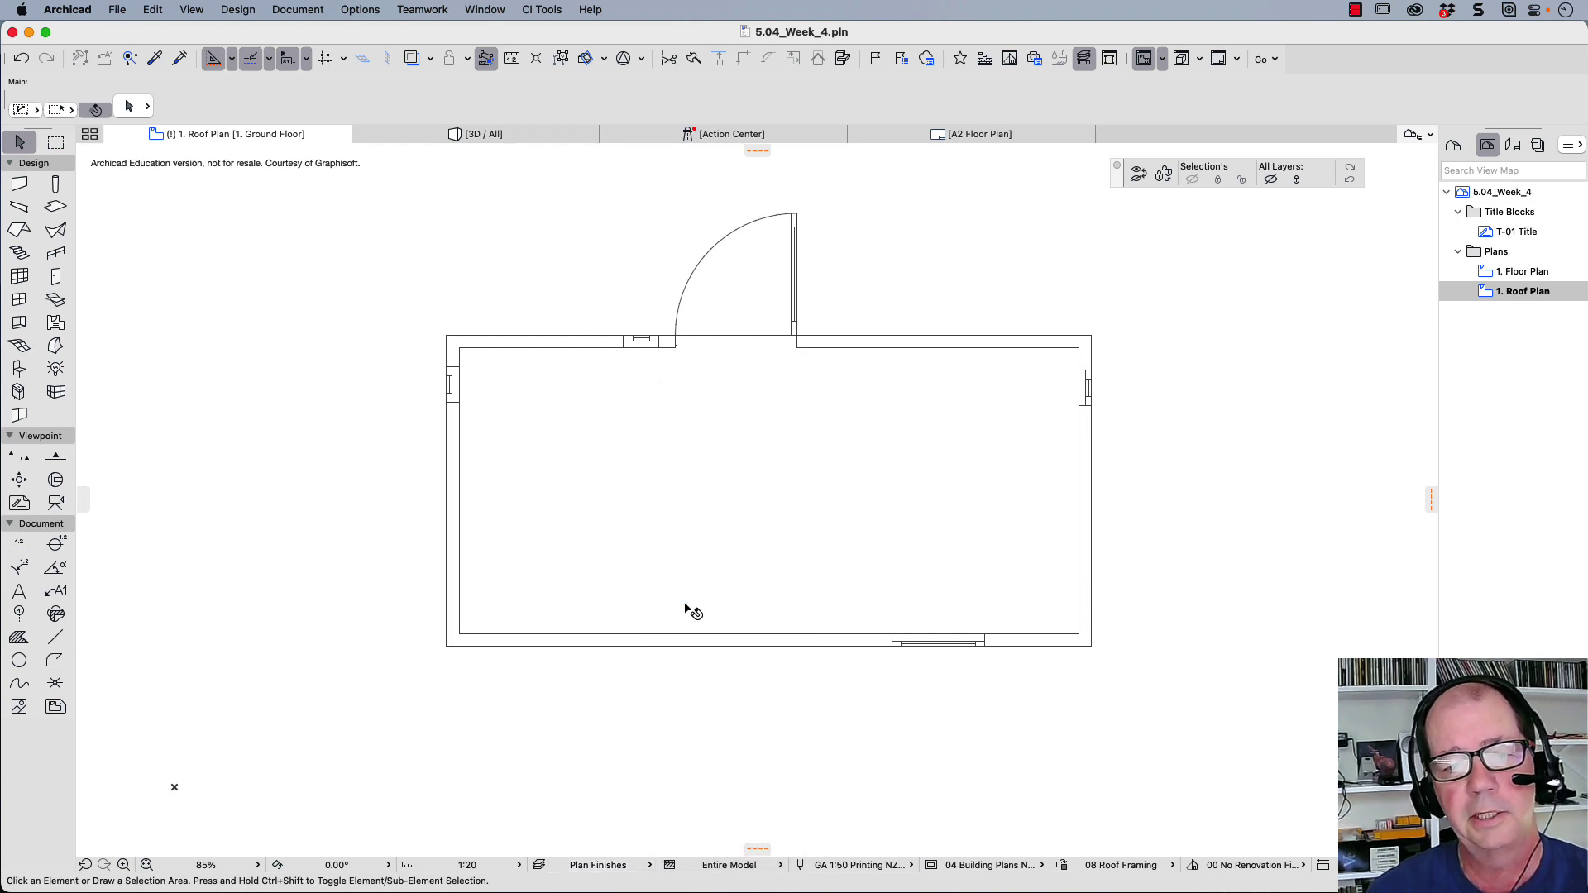
{"action": "left_click", "coordinate": [650, 869]}
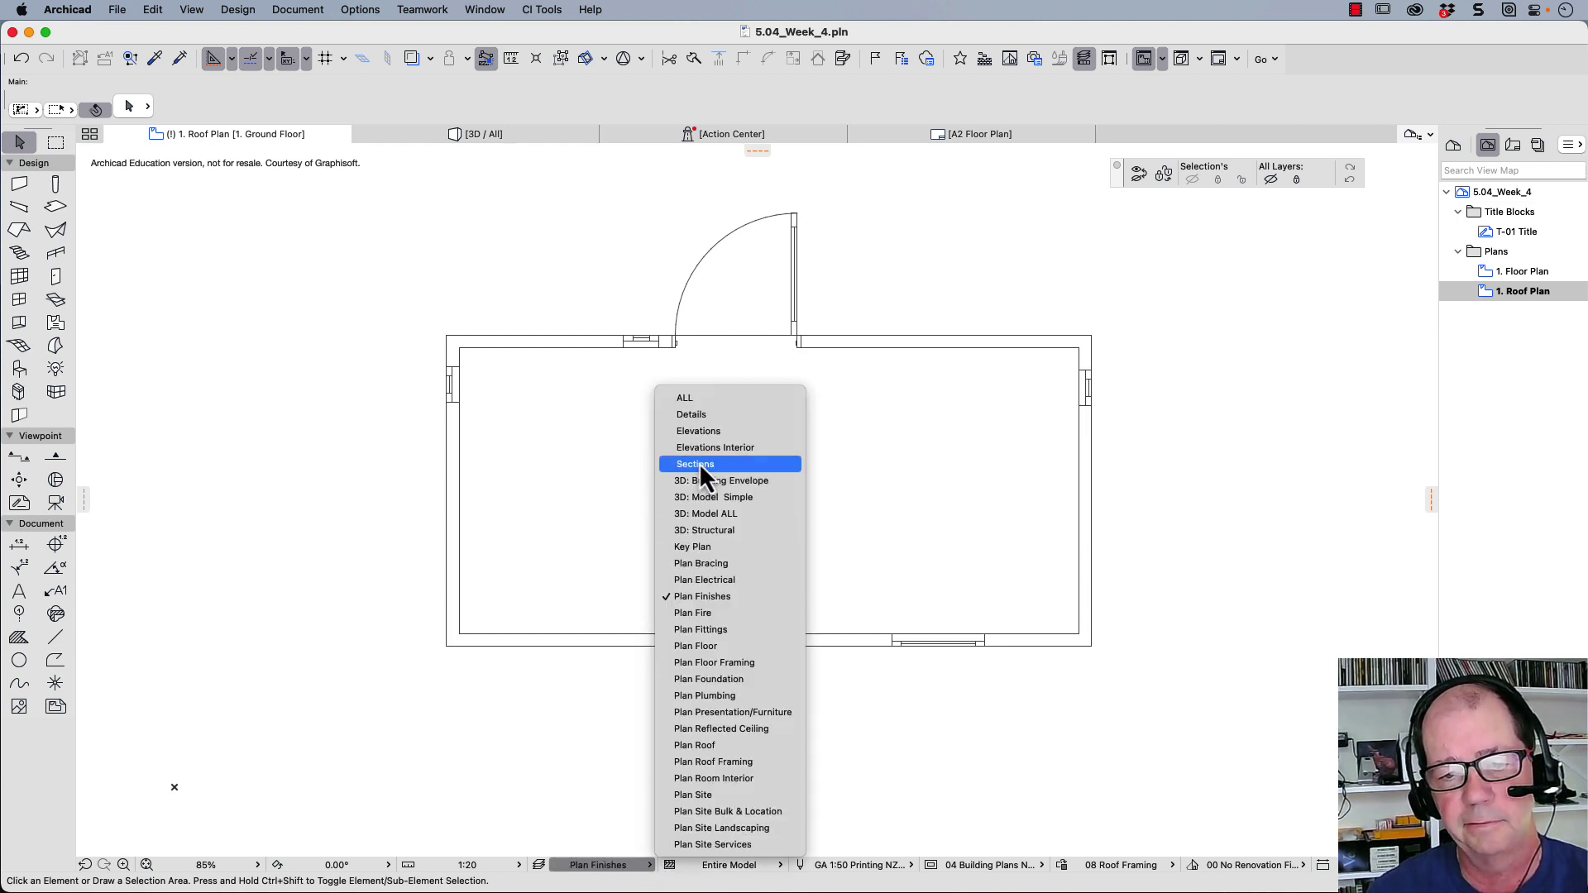
{"action": "left_click", "coordinate": [690, 398]}
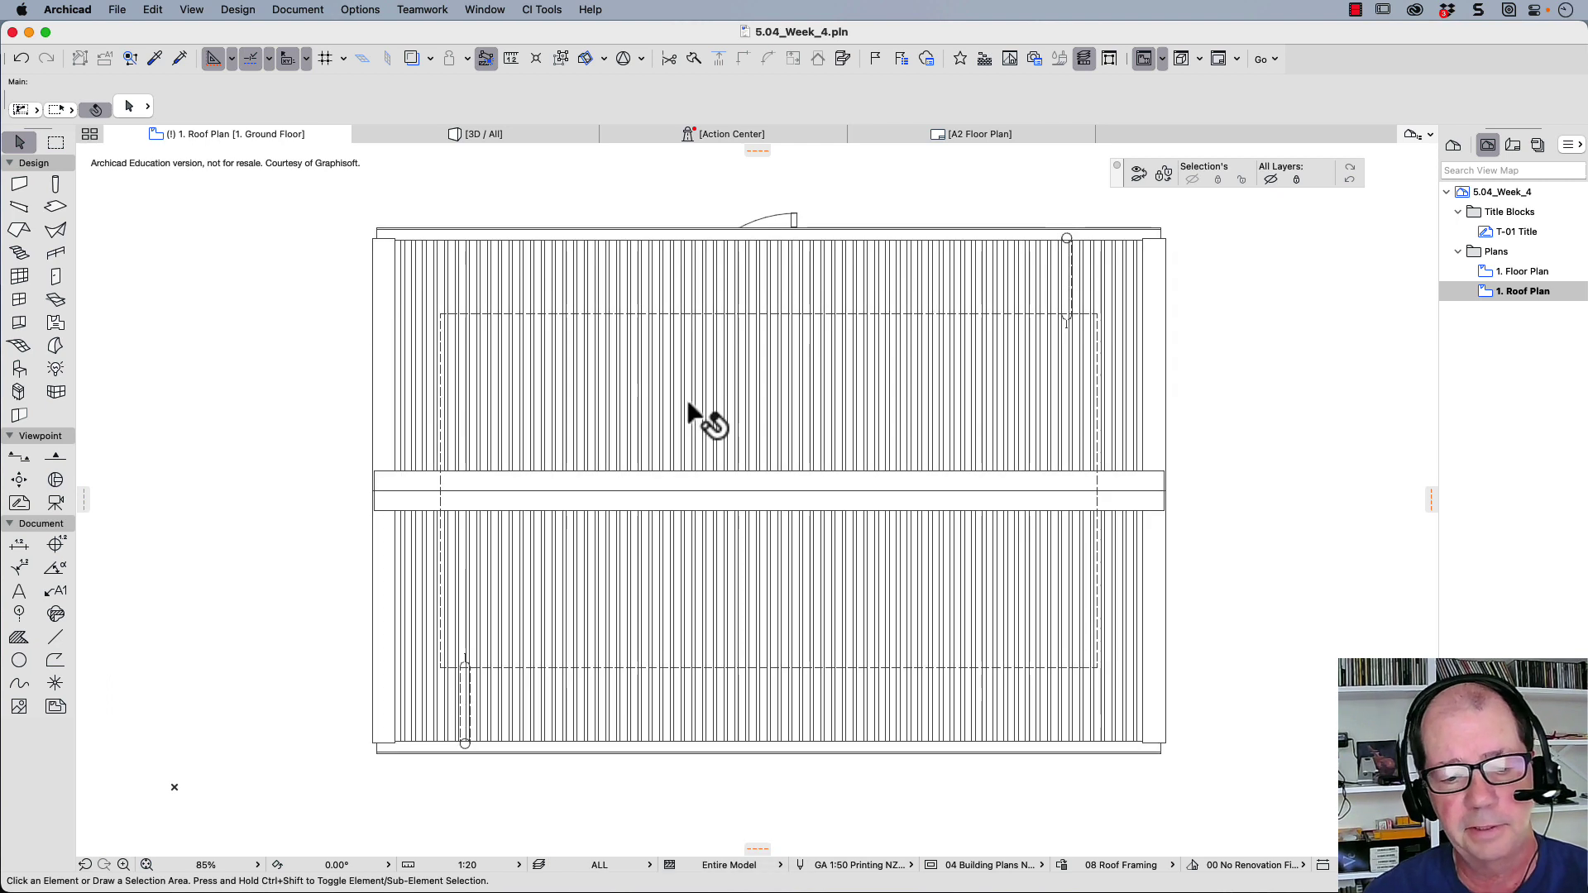
{"action": "left_click", "coordinate": [649, 869]}
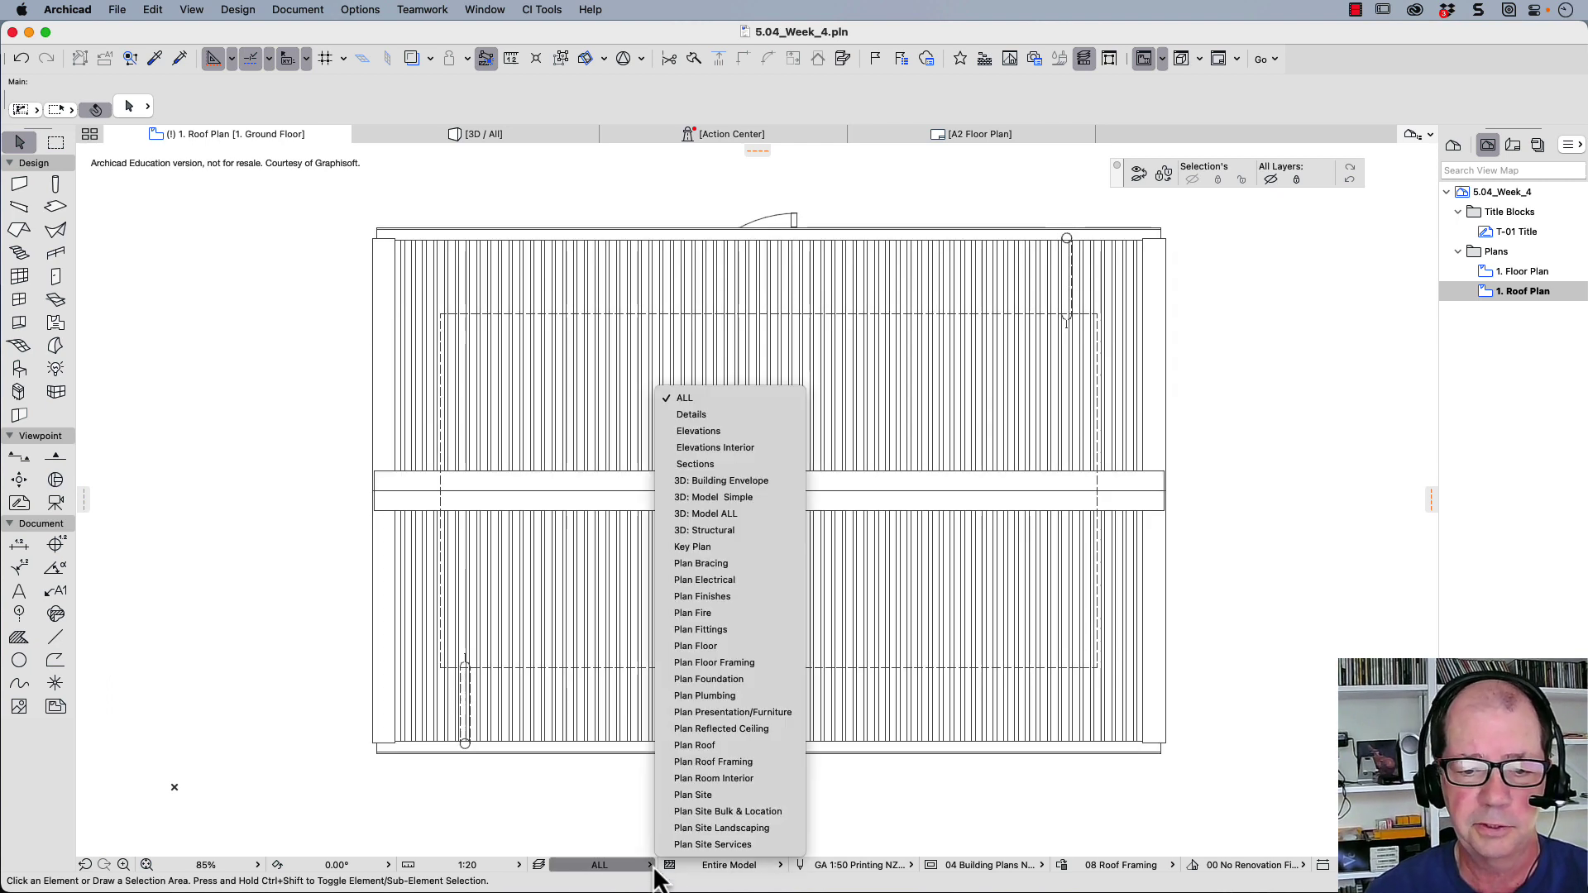
{"action": "left_click", "coordinate": [684, 680]}
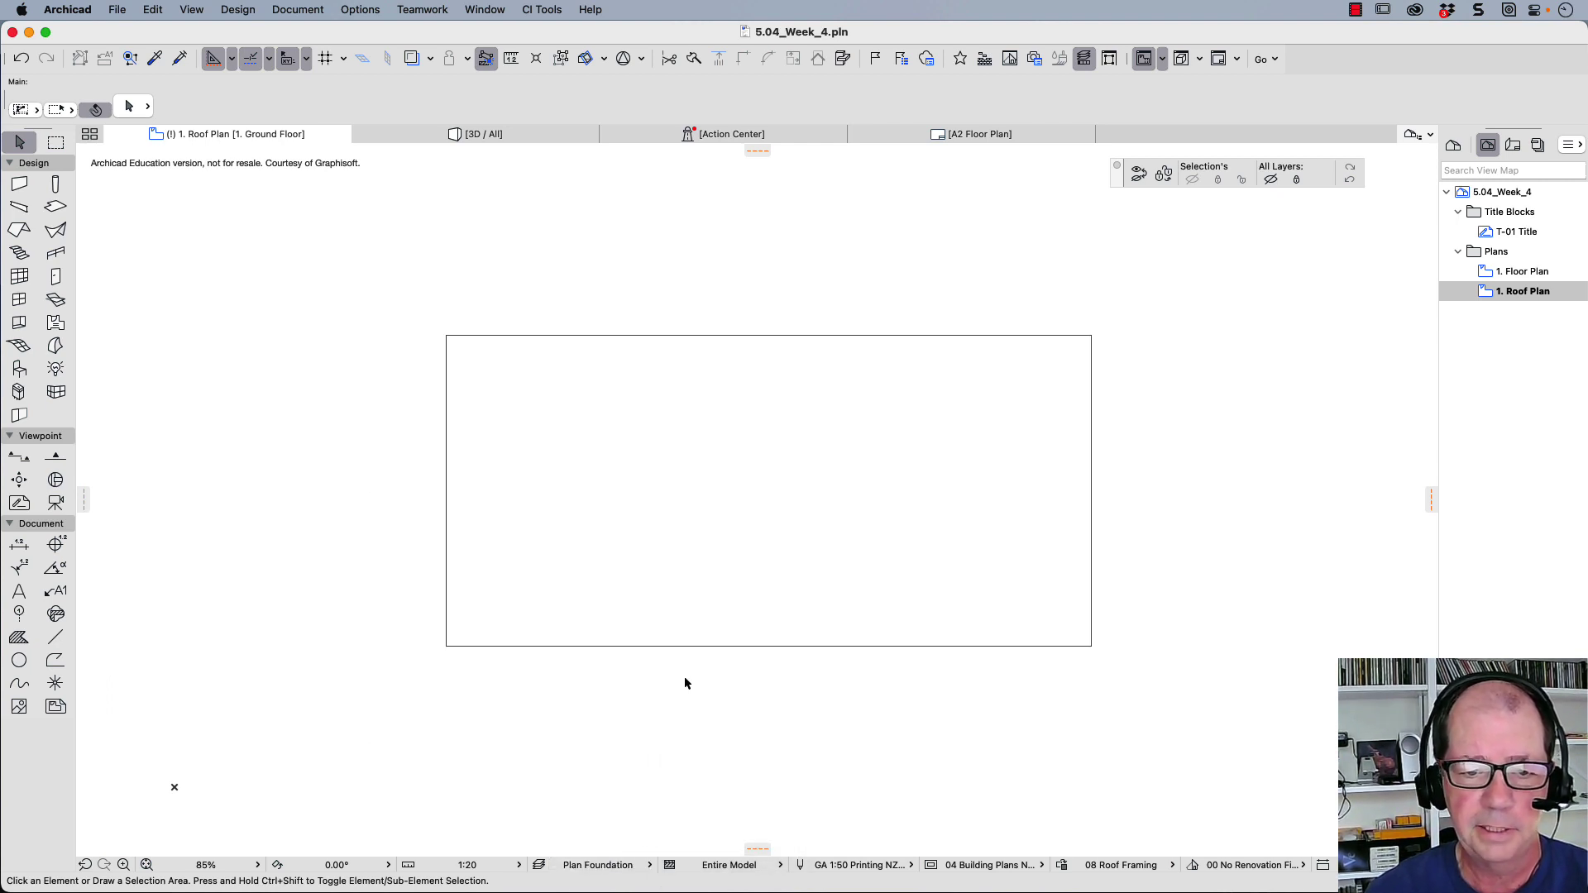
{"action": "left_click", "coordinate": [644, 869]}
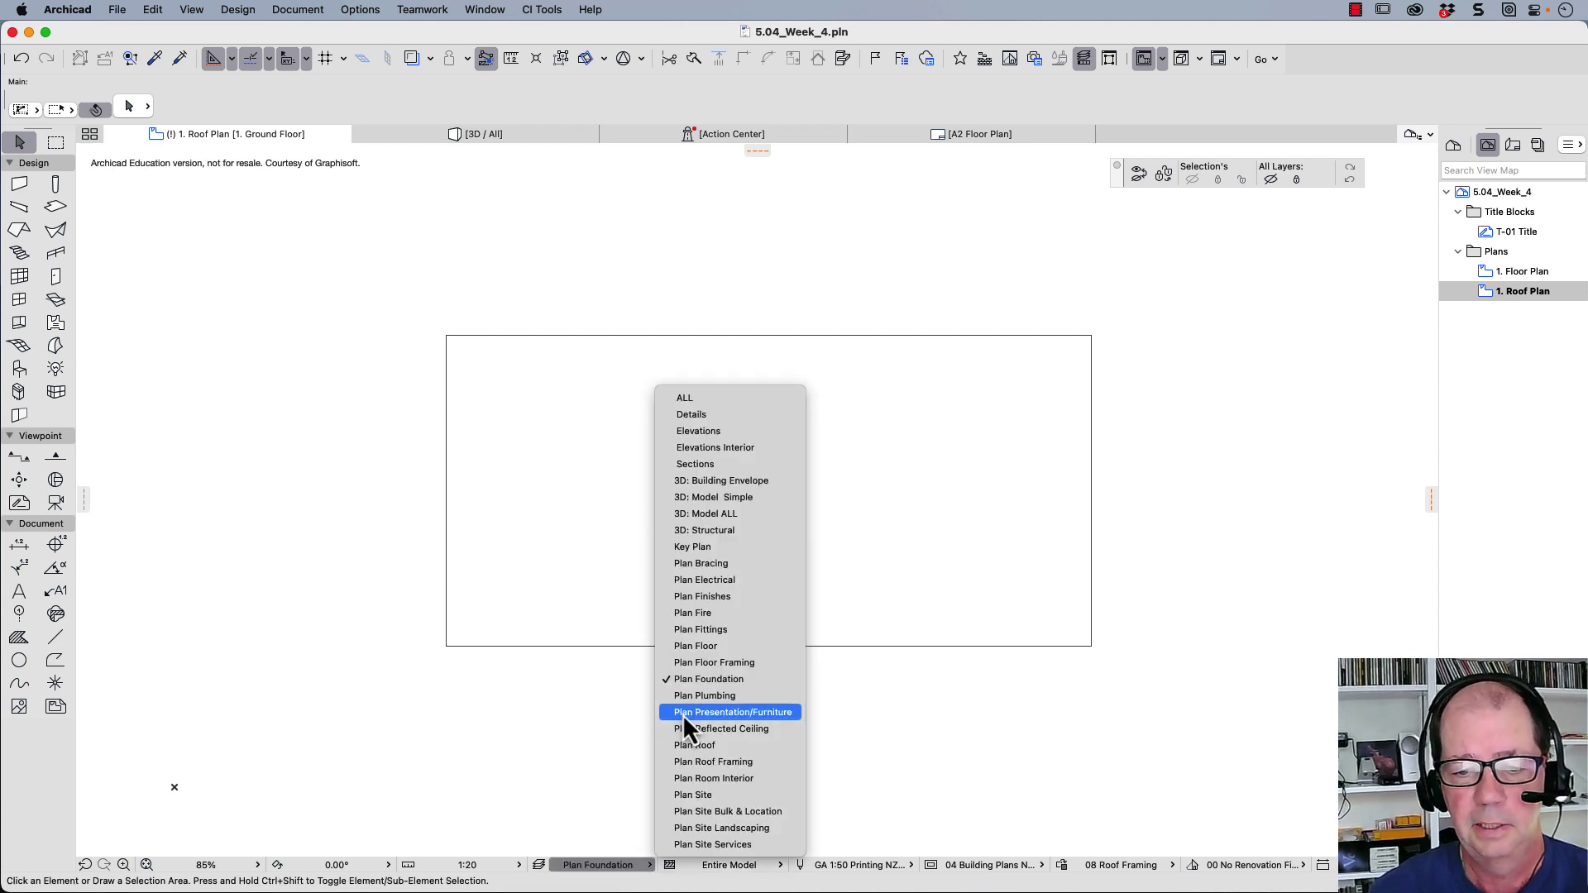
{"action": "left_click", "coordinate": [704, 695]}
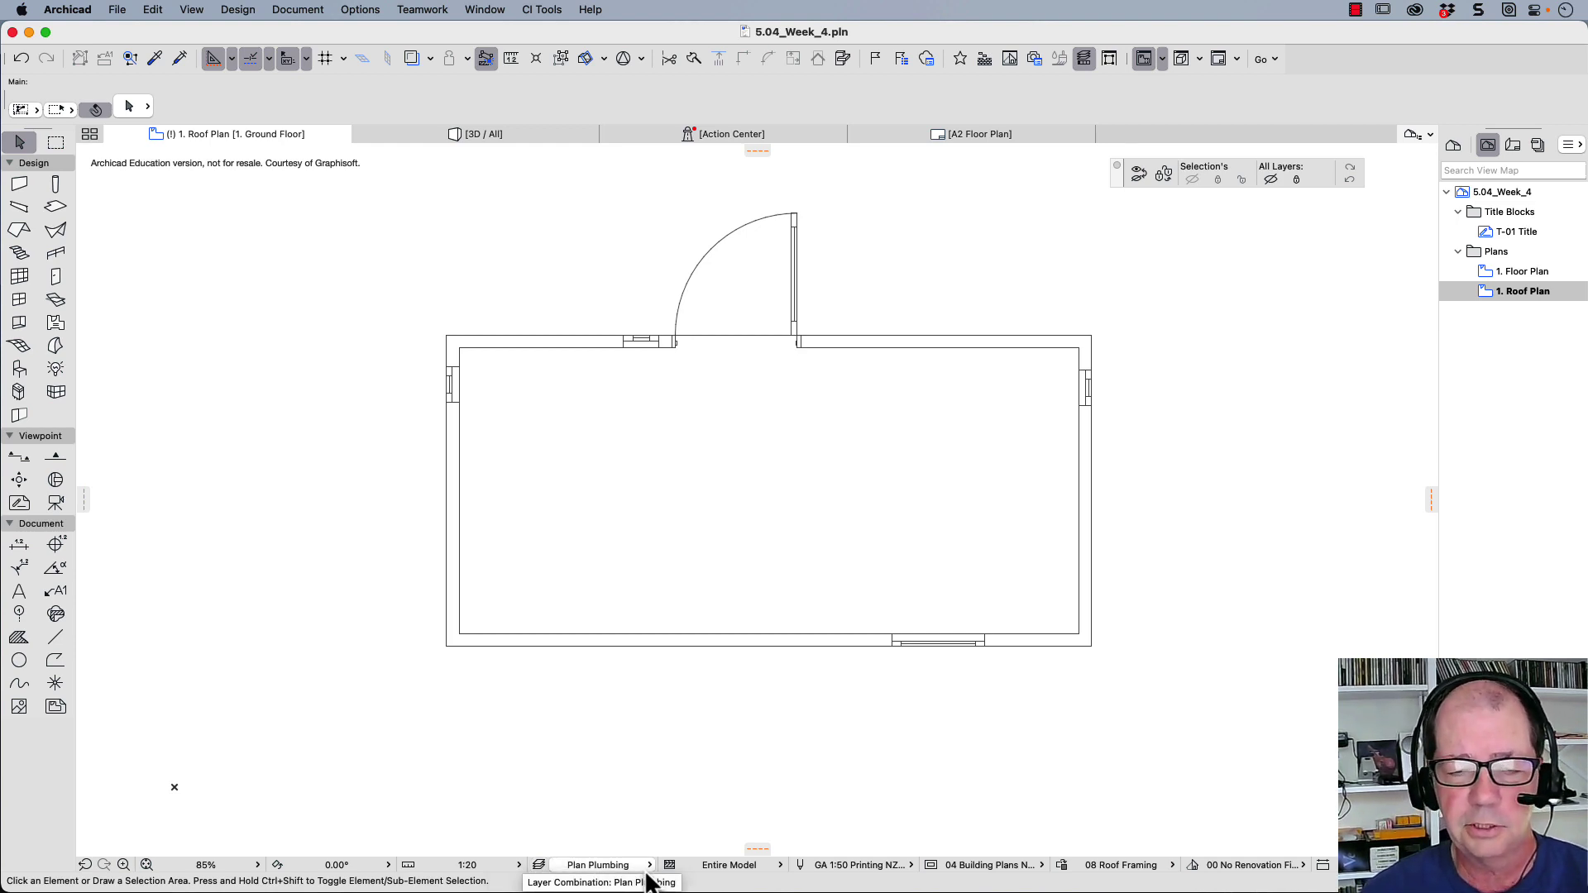
Apply the ALL layer combination to the plan and hide the layer of the upper roof covering object
{"action": "left_click", "coordinate": [597, 864]}
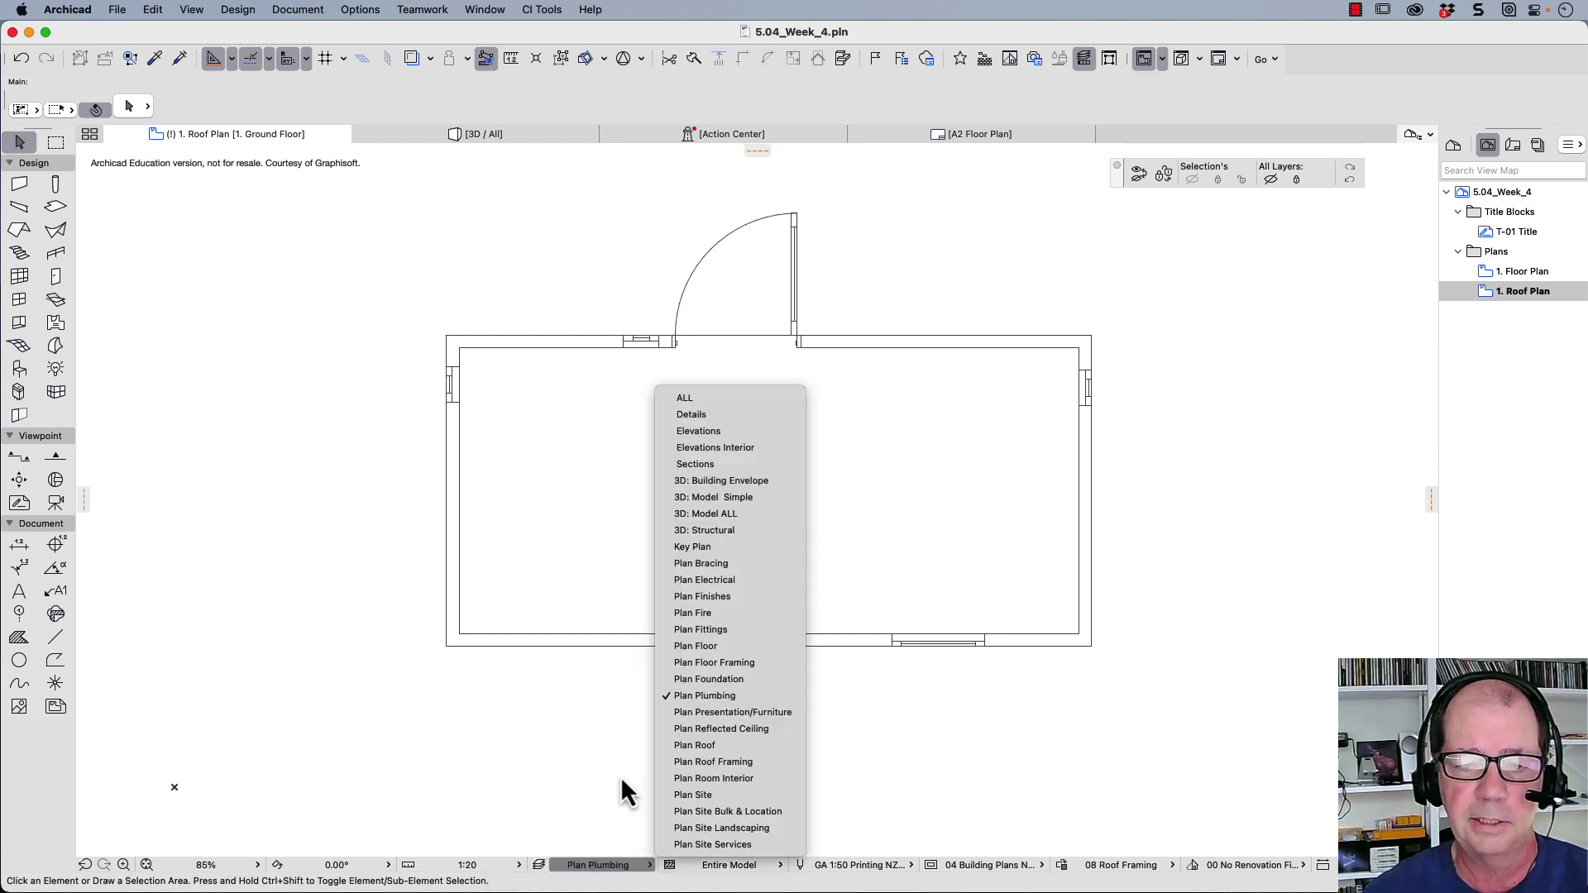
{"action": "left_click", "coordinate": [730, 397]}
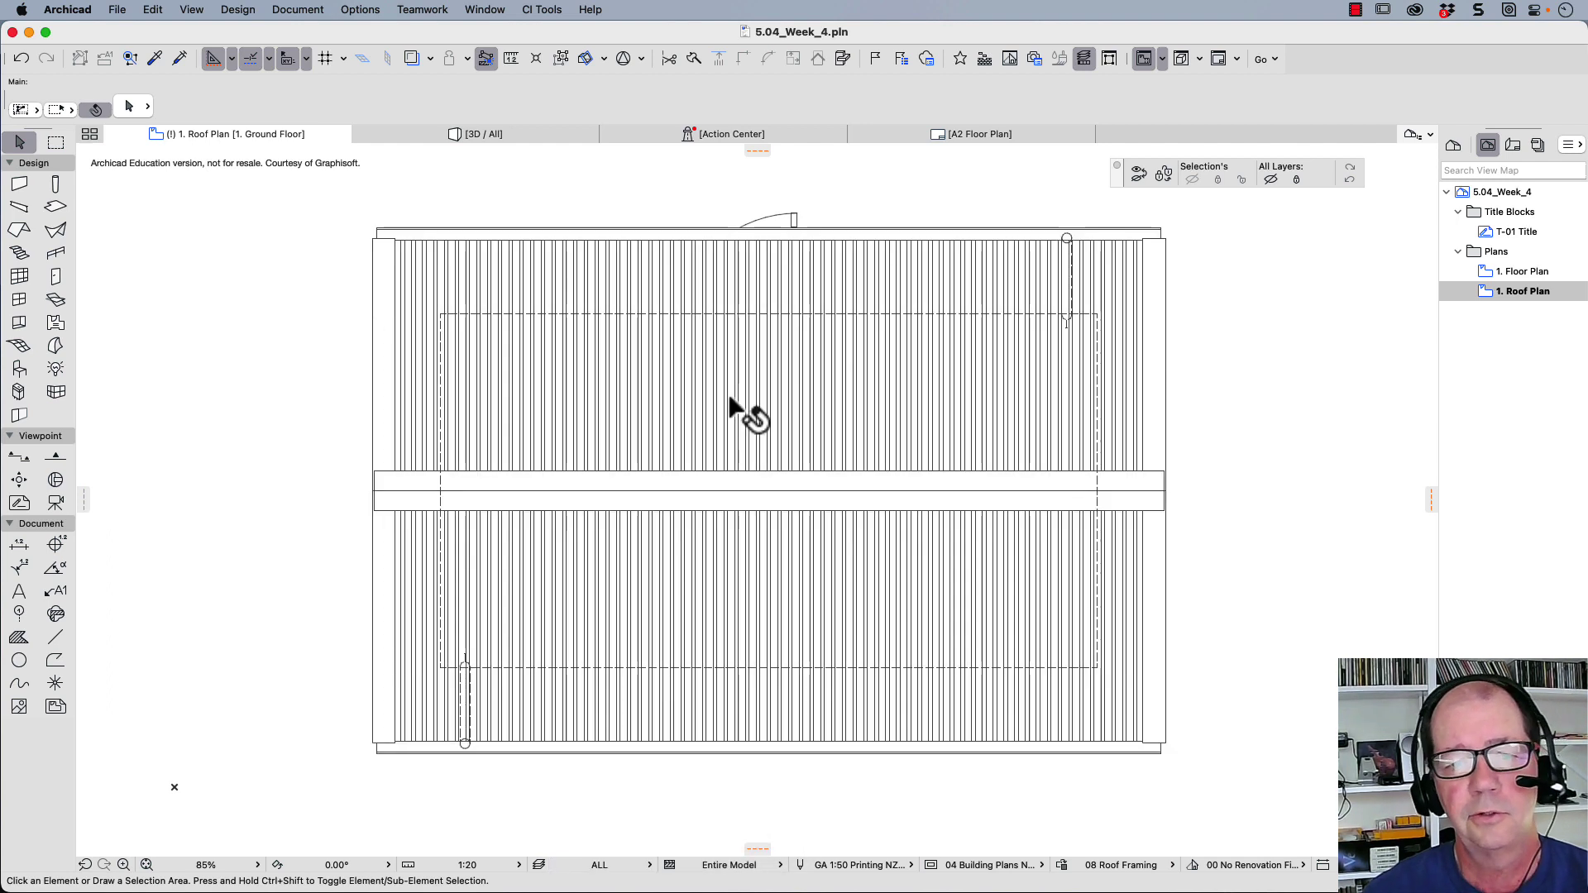
{"action": "right_click", "coordinate": [940, 257]}
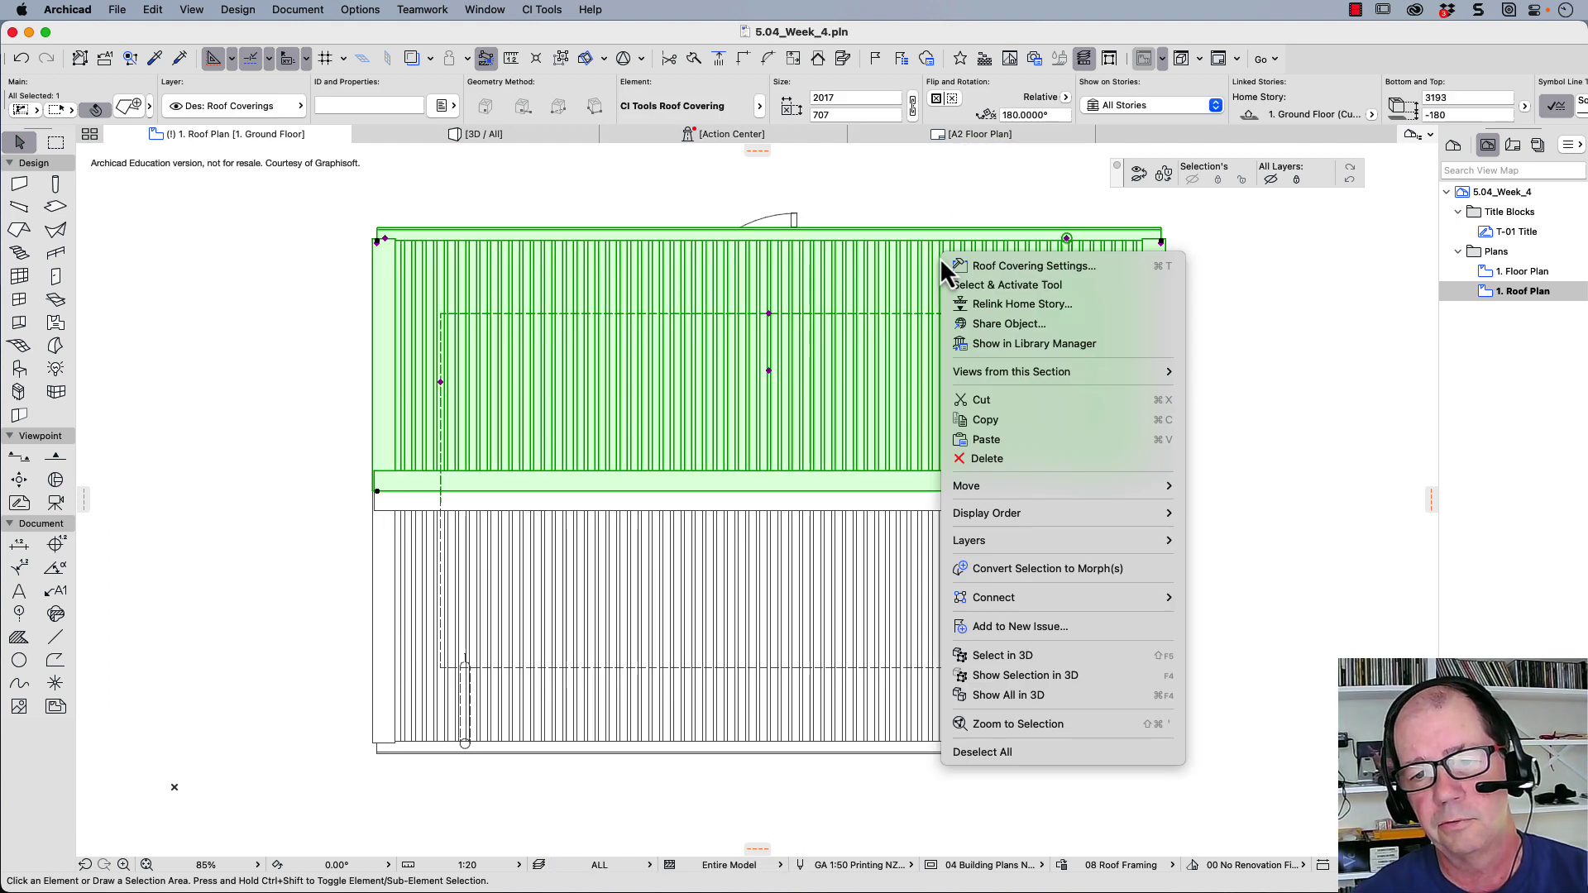
{"action": "mouse_move", "coordinate": [1130, 544]}
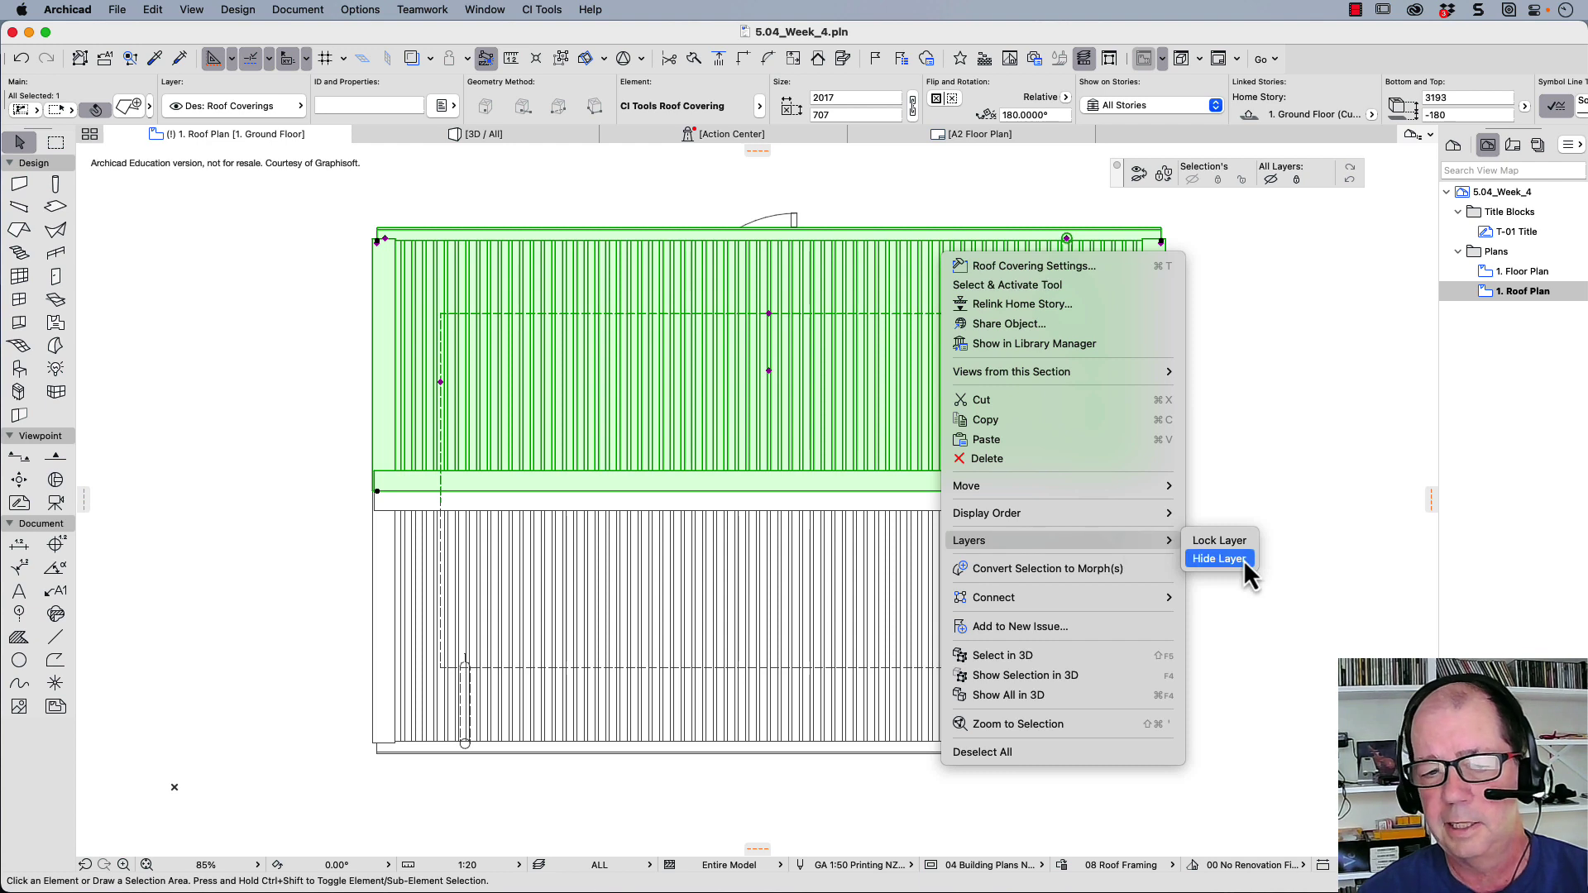
{"action": "left_click", "coordinate": [1243, 559]}
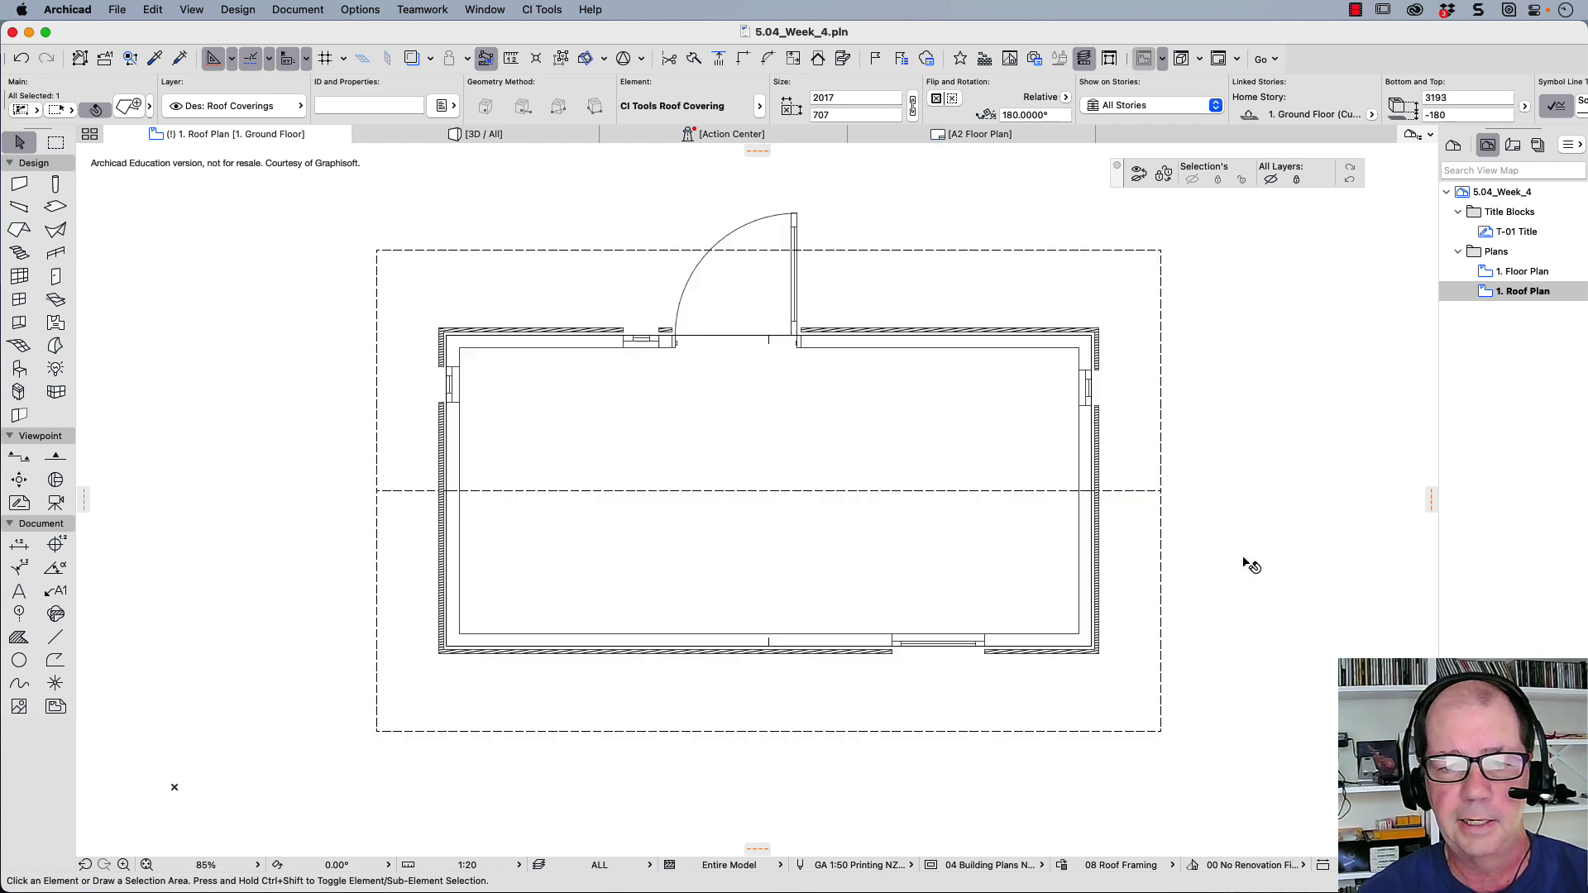
Hide the layer of the timber roof, using the roof element in the plan
{"action": "right_click", "coordinate": [993, 253]}
{"action": "mouse_move", "coordinate": [1152, 492]}
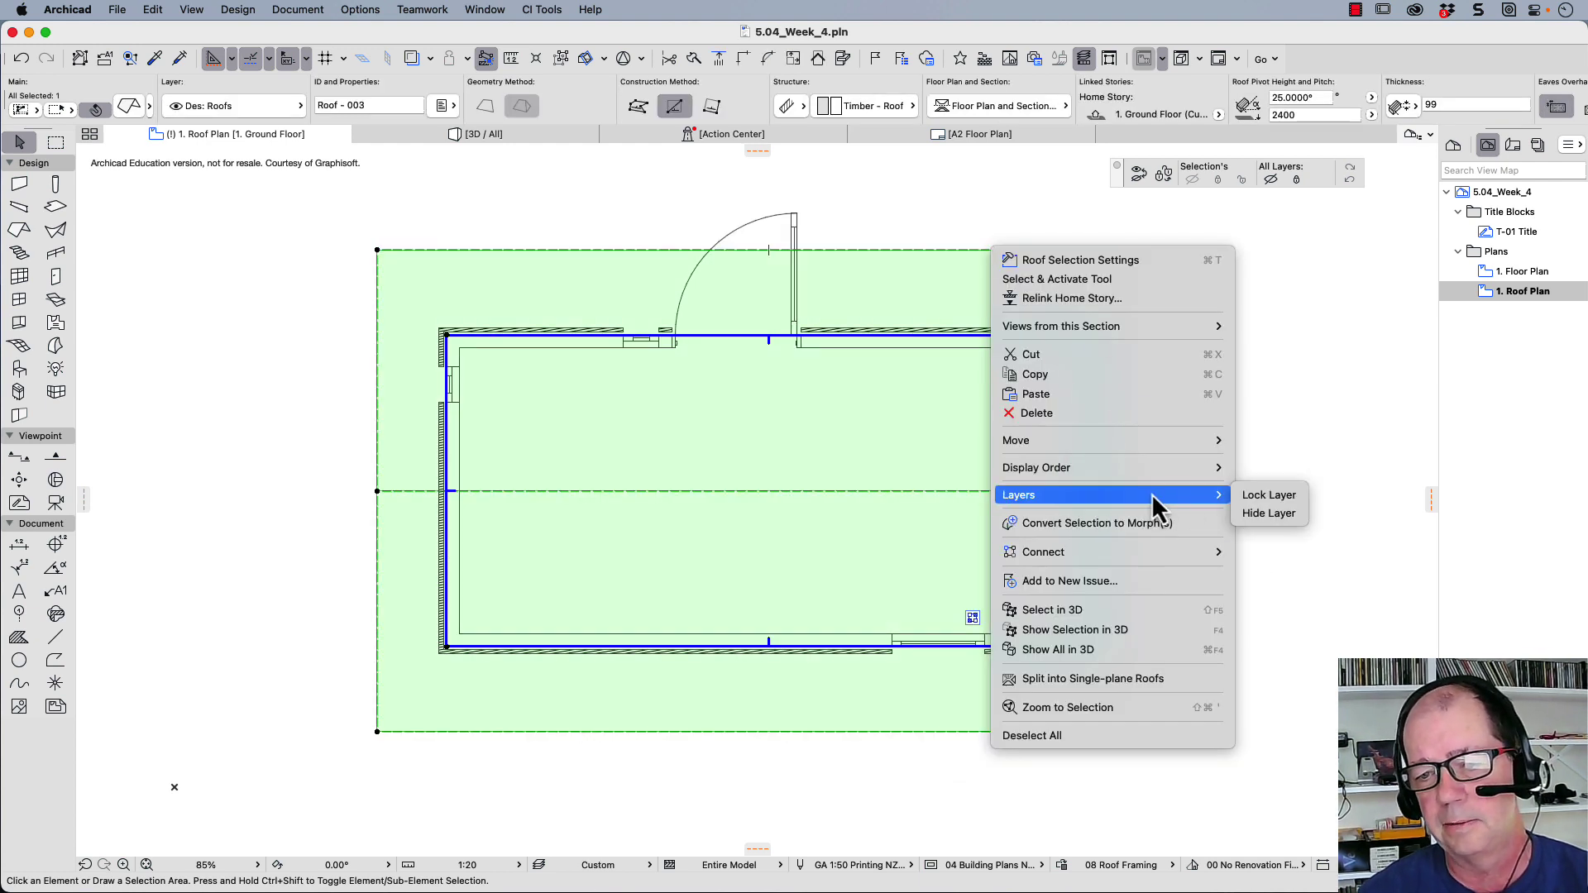
{"action": "left_click", "coordinate": [1252, 510]}
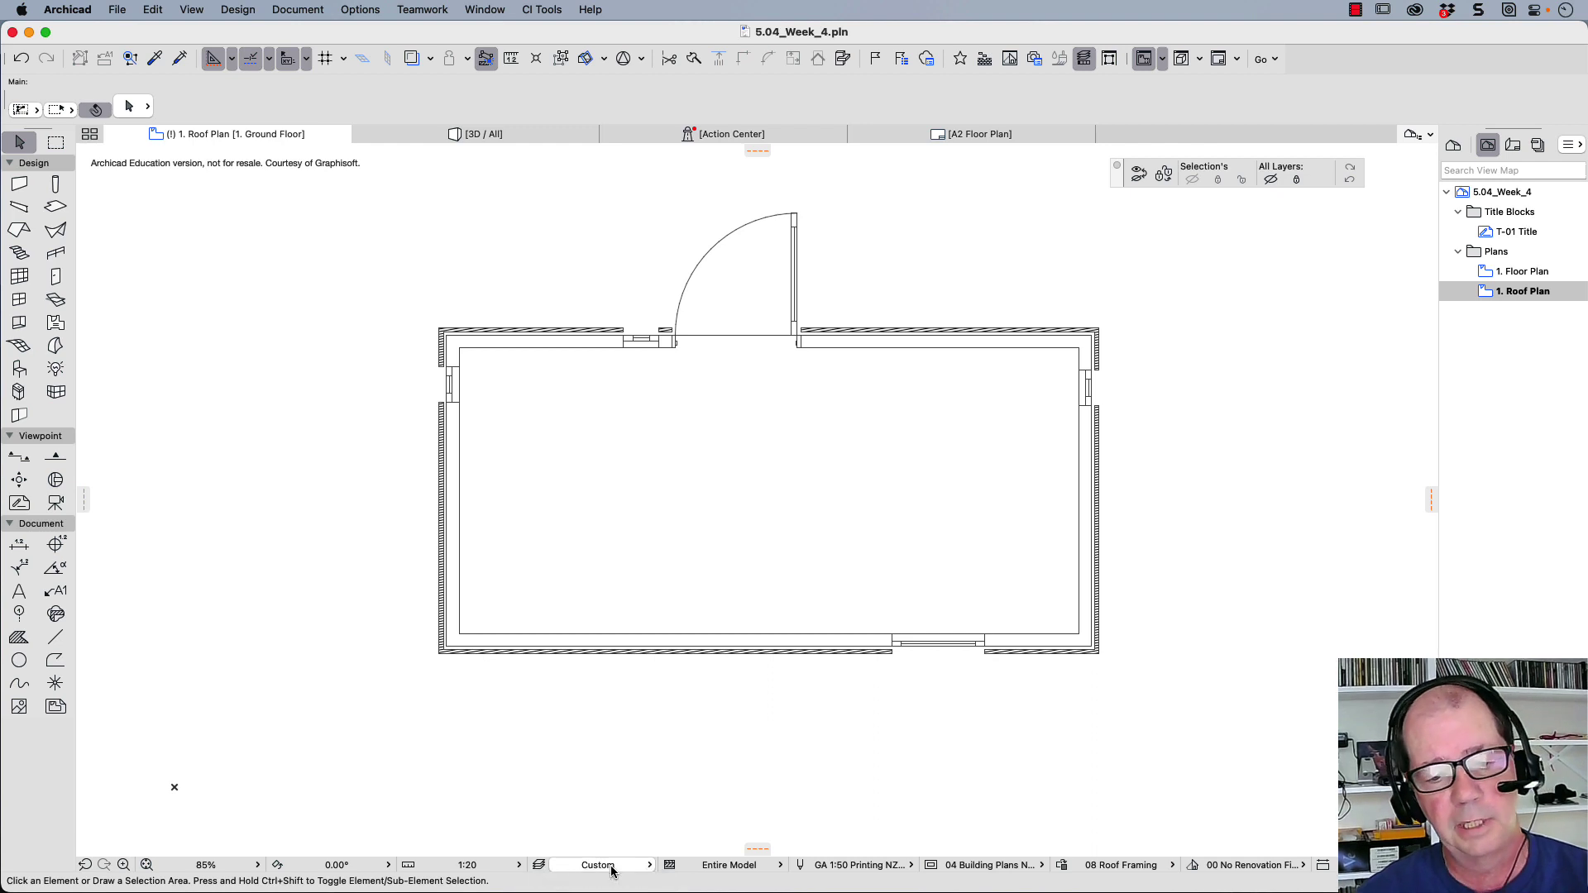
Apply the Plan Floor layer combination to the roof plan, show the Des: Wall Coverings layer and update the combination
{"action": "left_click", "coordinate": [616, 869]}
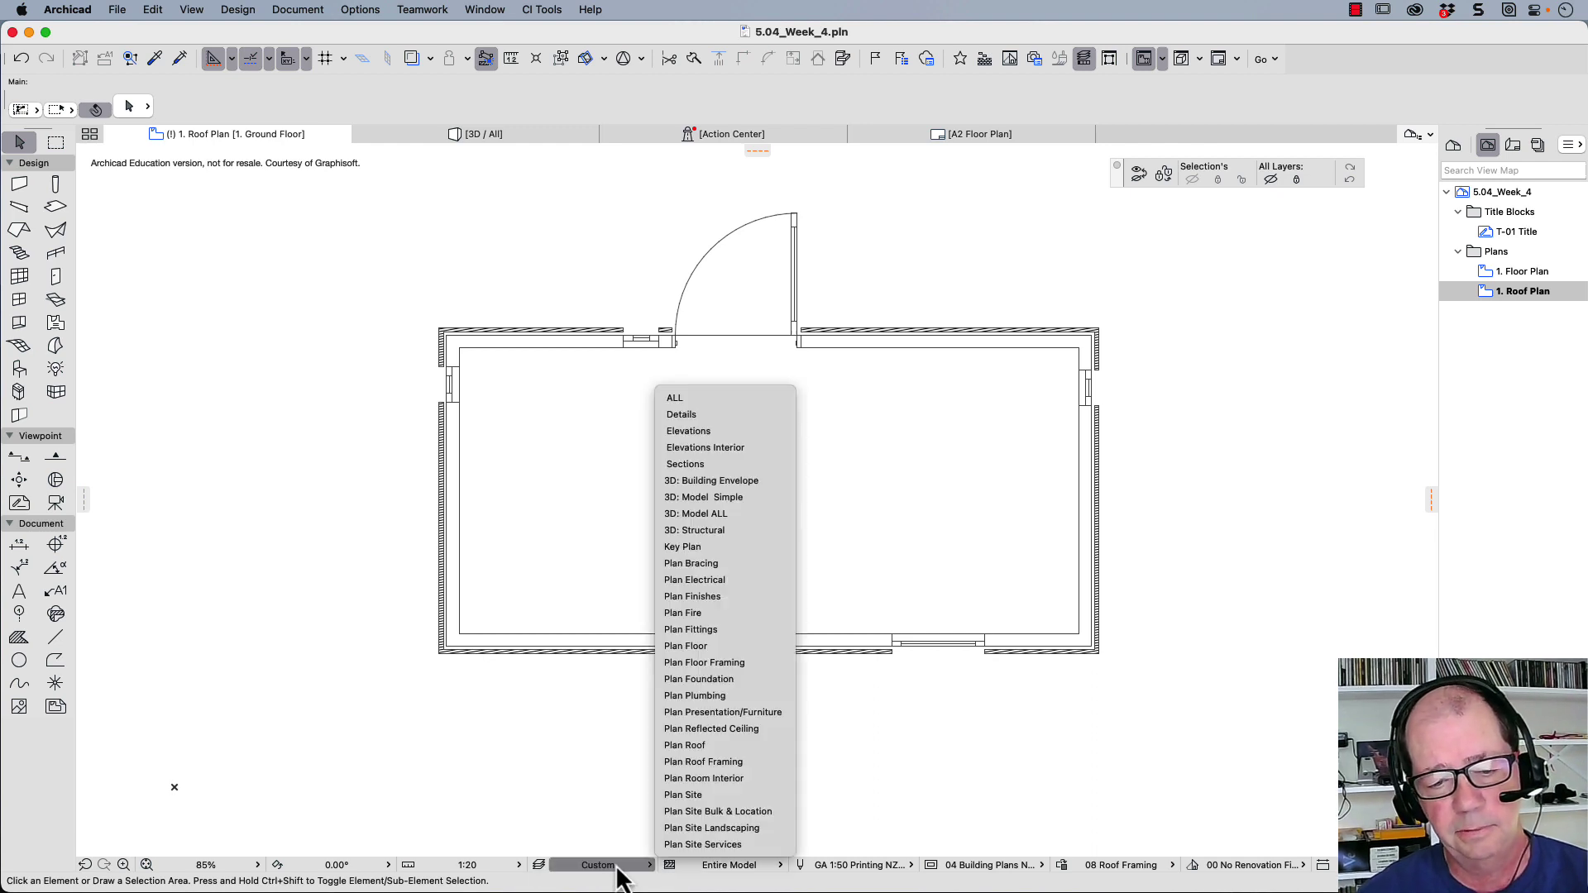
{"action": "left_click", "coordinate": [703, 648]}
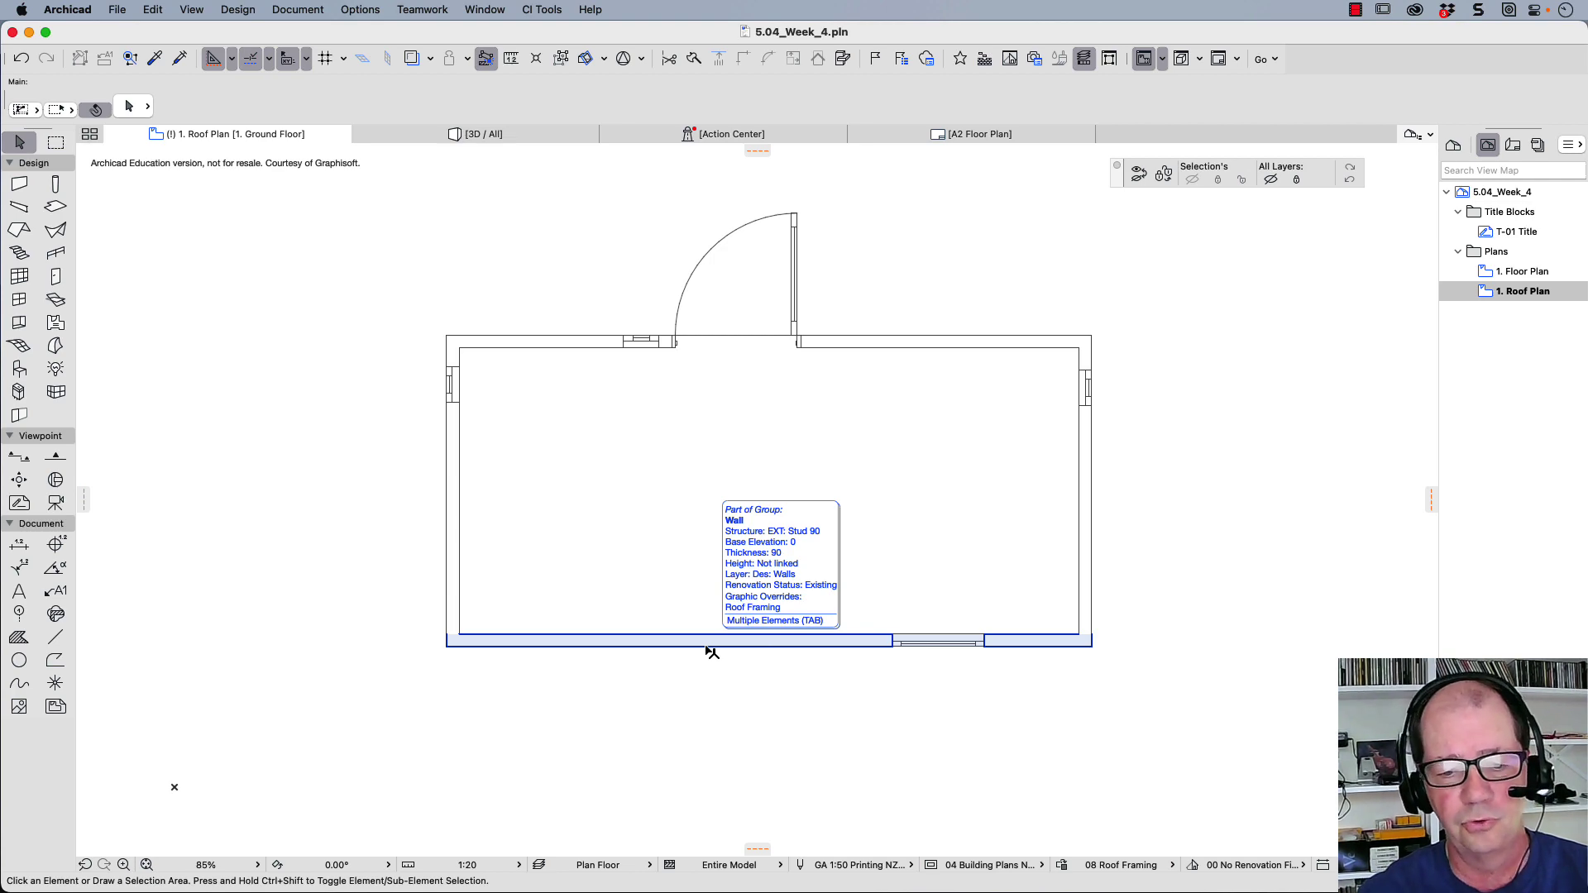
{"action": "left_click", "coordinate": [539, 865]}
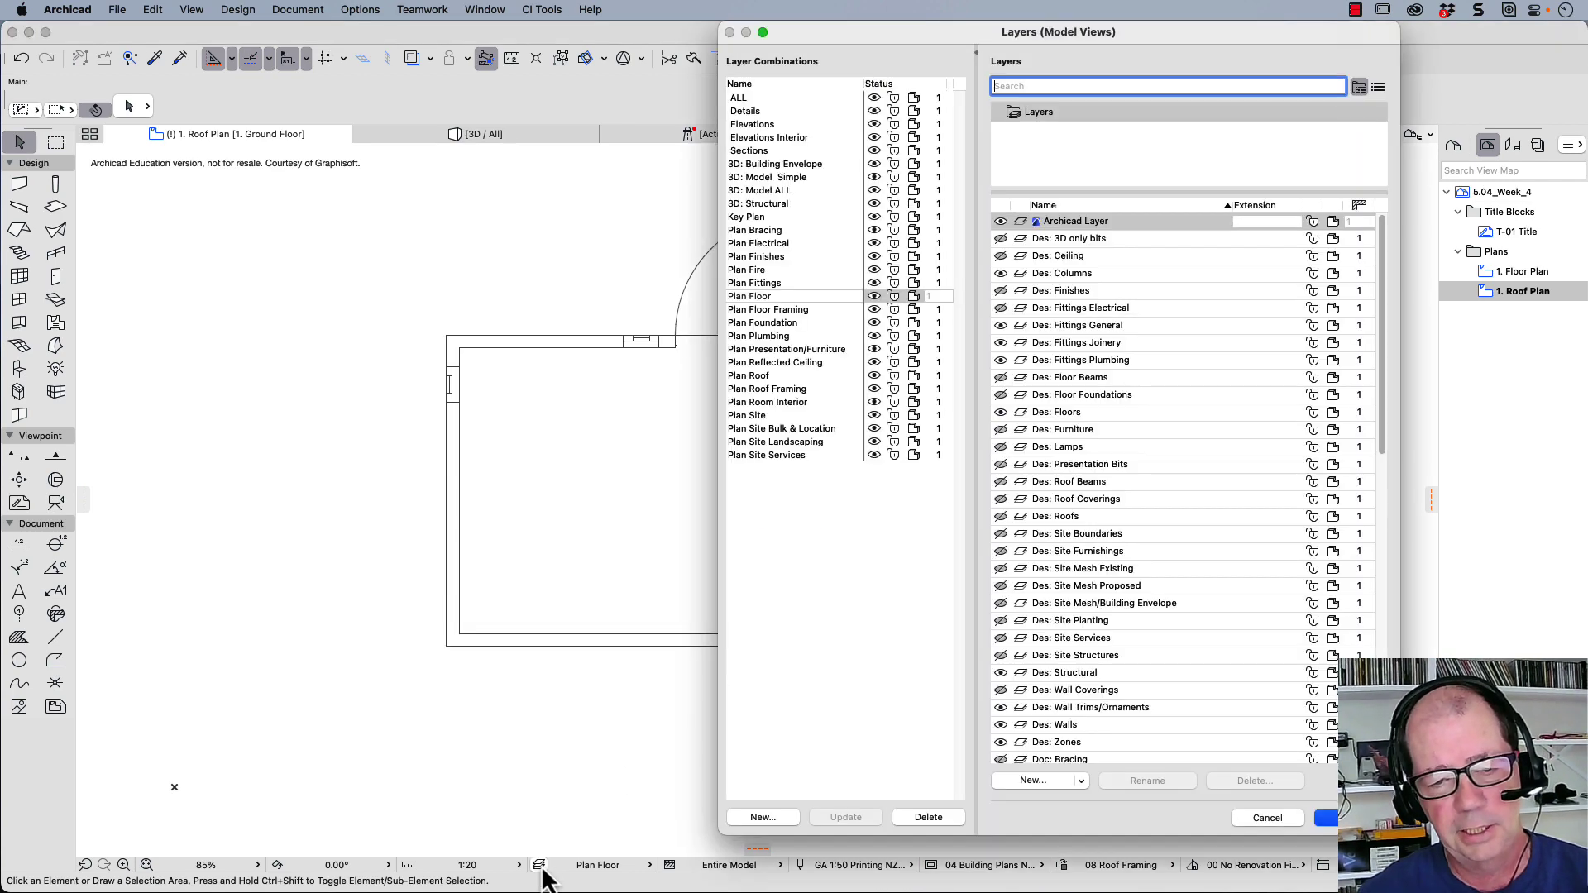
{"action": "scroll", "coordinate": [1085, 629], "scroll_direction": "down", "scroll_amount": 3}
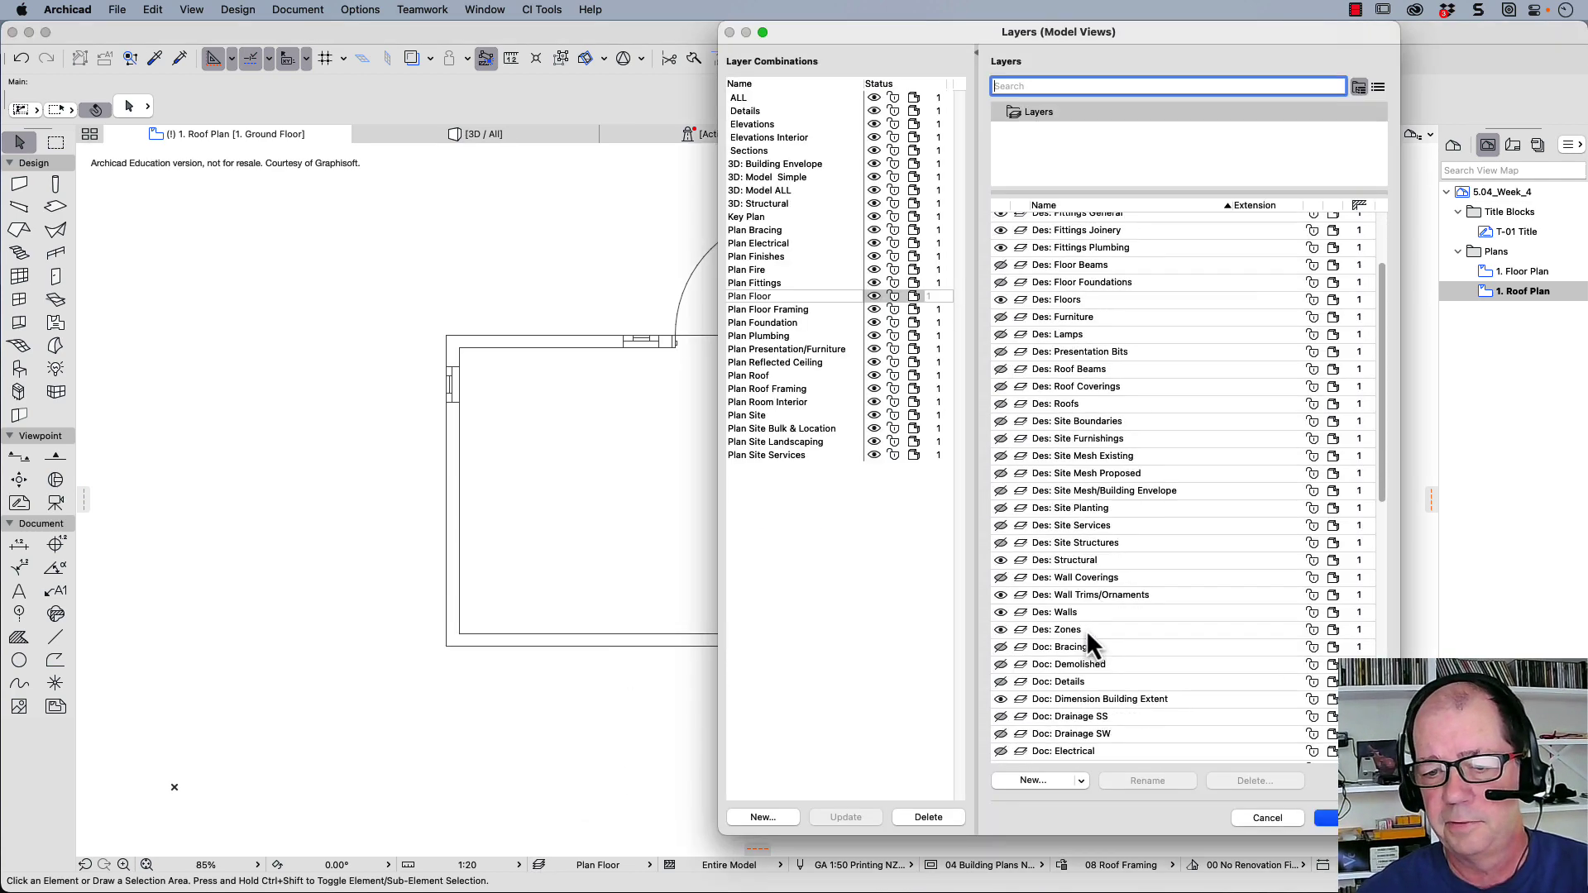
{"action": "left_click", "coordinate": [1003, 579]}
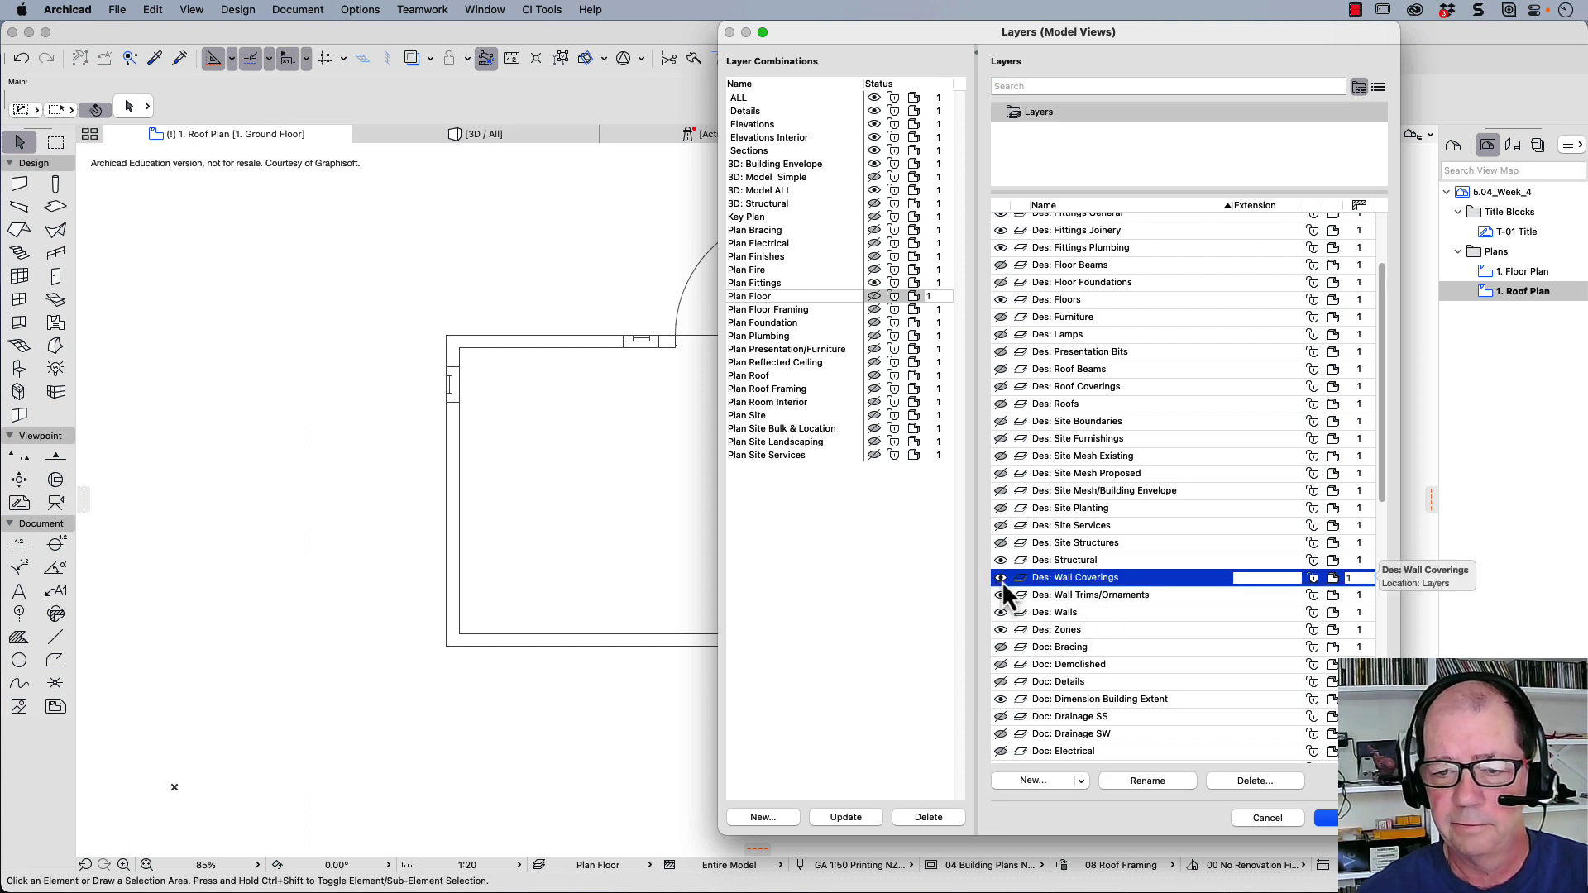
{"action": "left_click", "coordinate": [843, 818]}
{"action": "left_click", "coordinate": [1325, 817]}
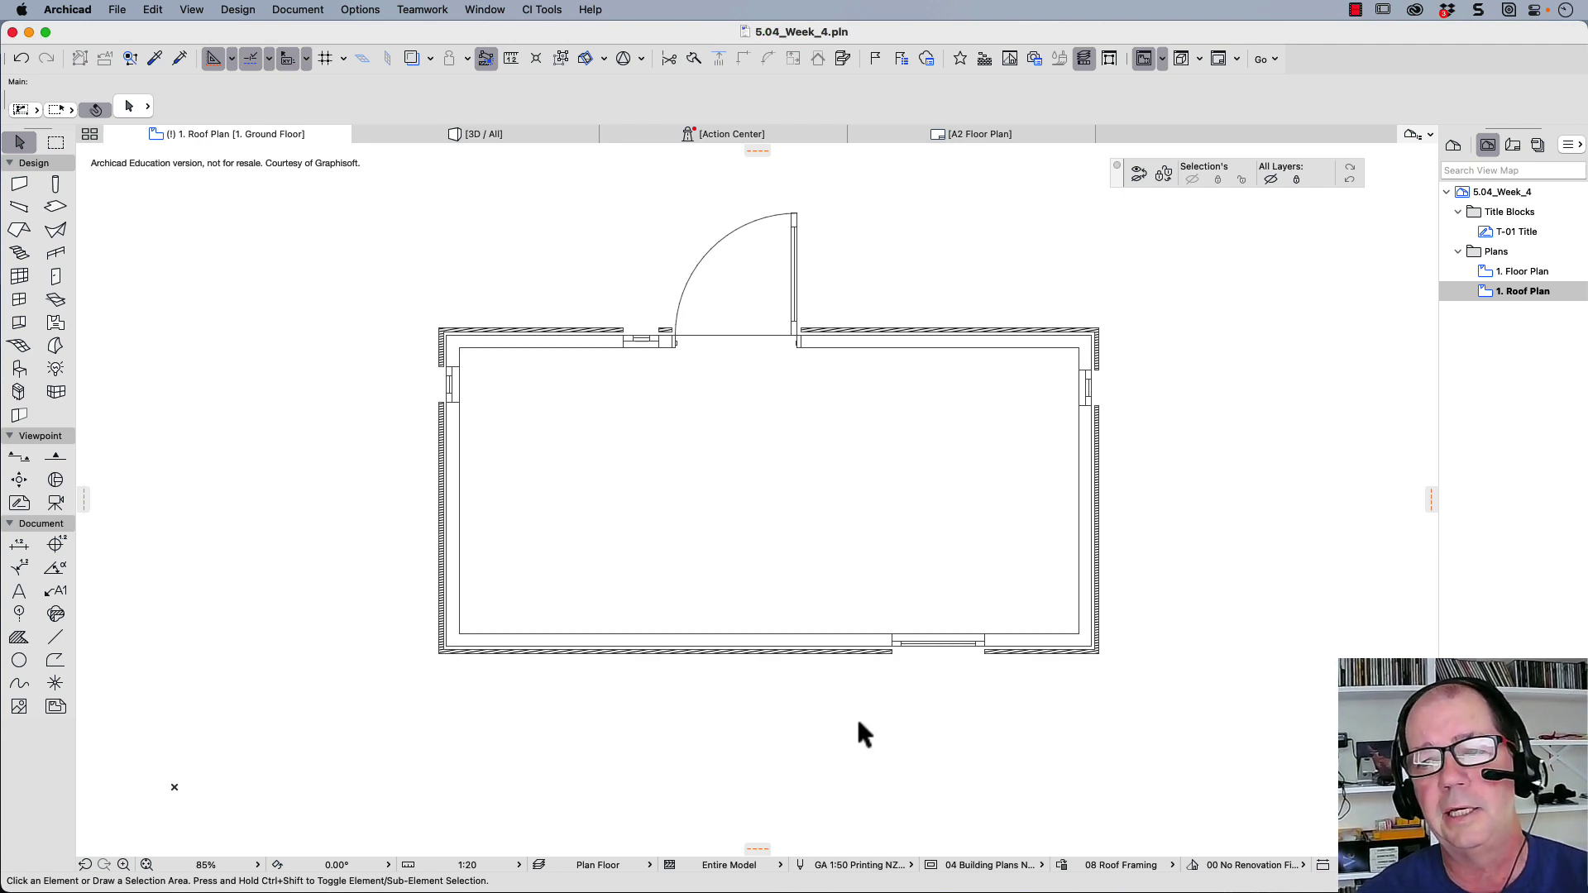
Open the 1. Floor Plan view and the A2 Floor Plan layout to compare how the wall coverings display
{"action": "left_click", "coordinate": [1506, 271]}
{"action": "double_click", "coordinate": [1507, 272]}
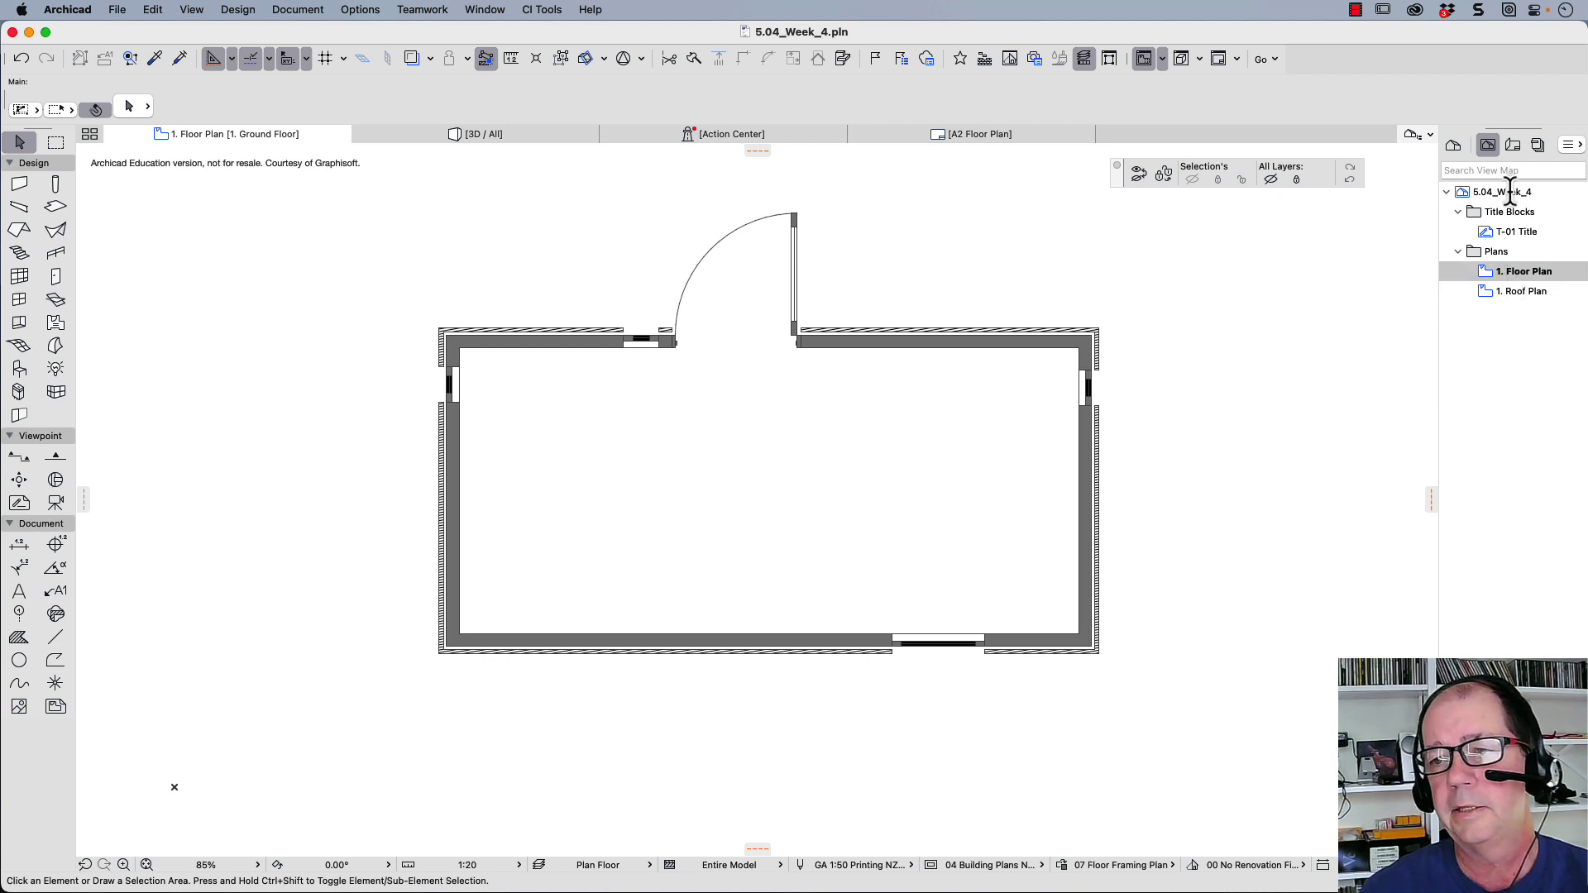
{"action": "left_click", "coordinate": [1513, 147]}
{"action": "double_click", "coordinate": [1514, 253]}
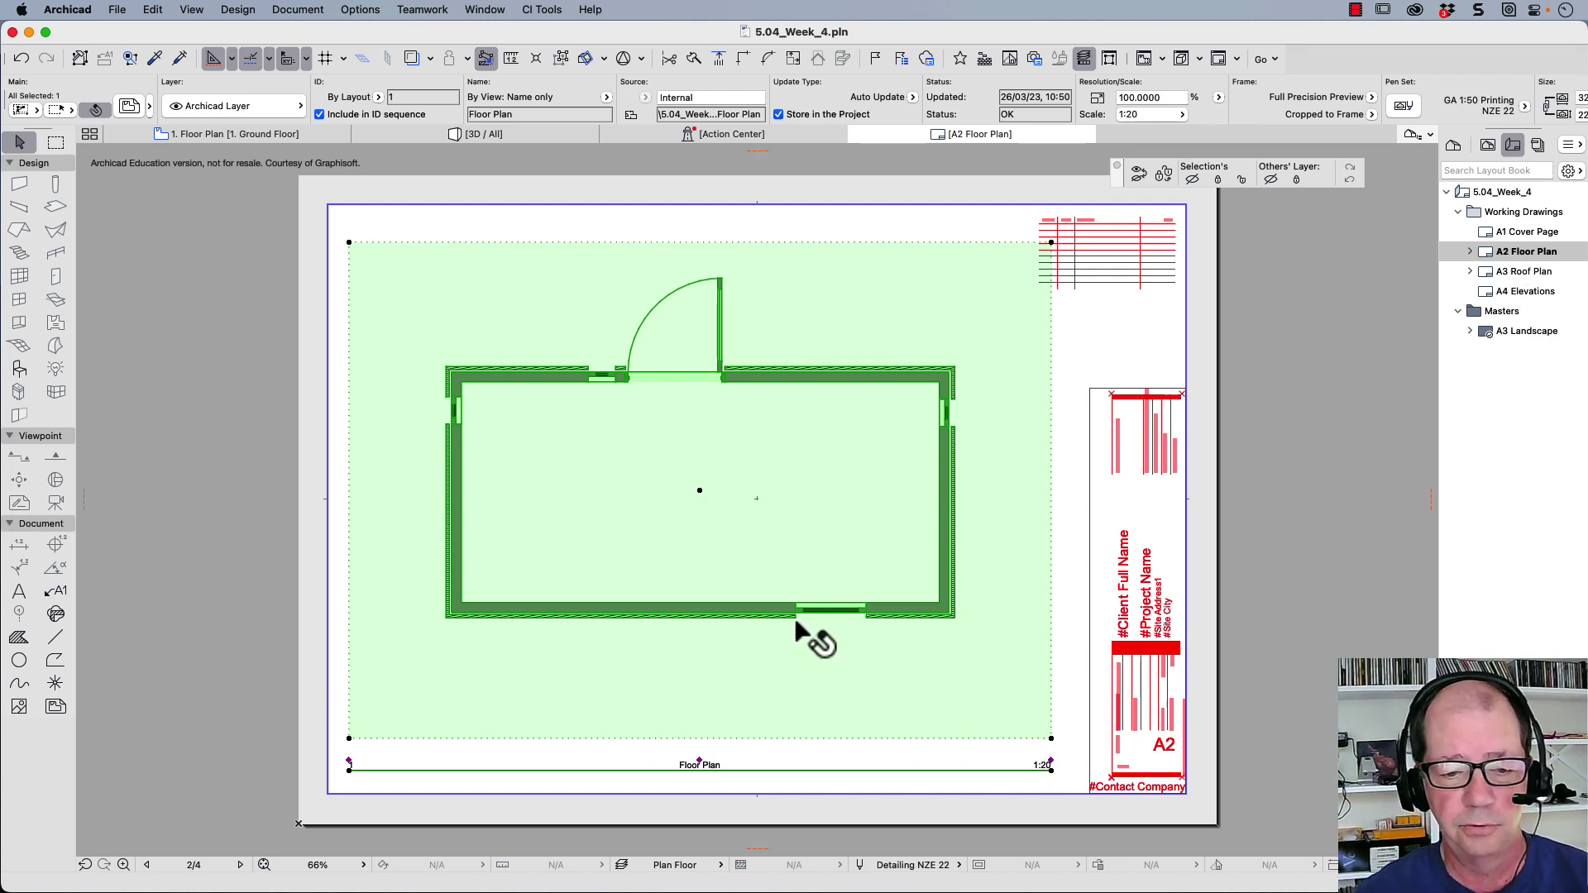
Hide the Des: Wall Coverings layer from the layout and update the Plan Floor layer combination
{"action": "left_click", "coordinate": [621, 865]}
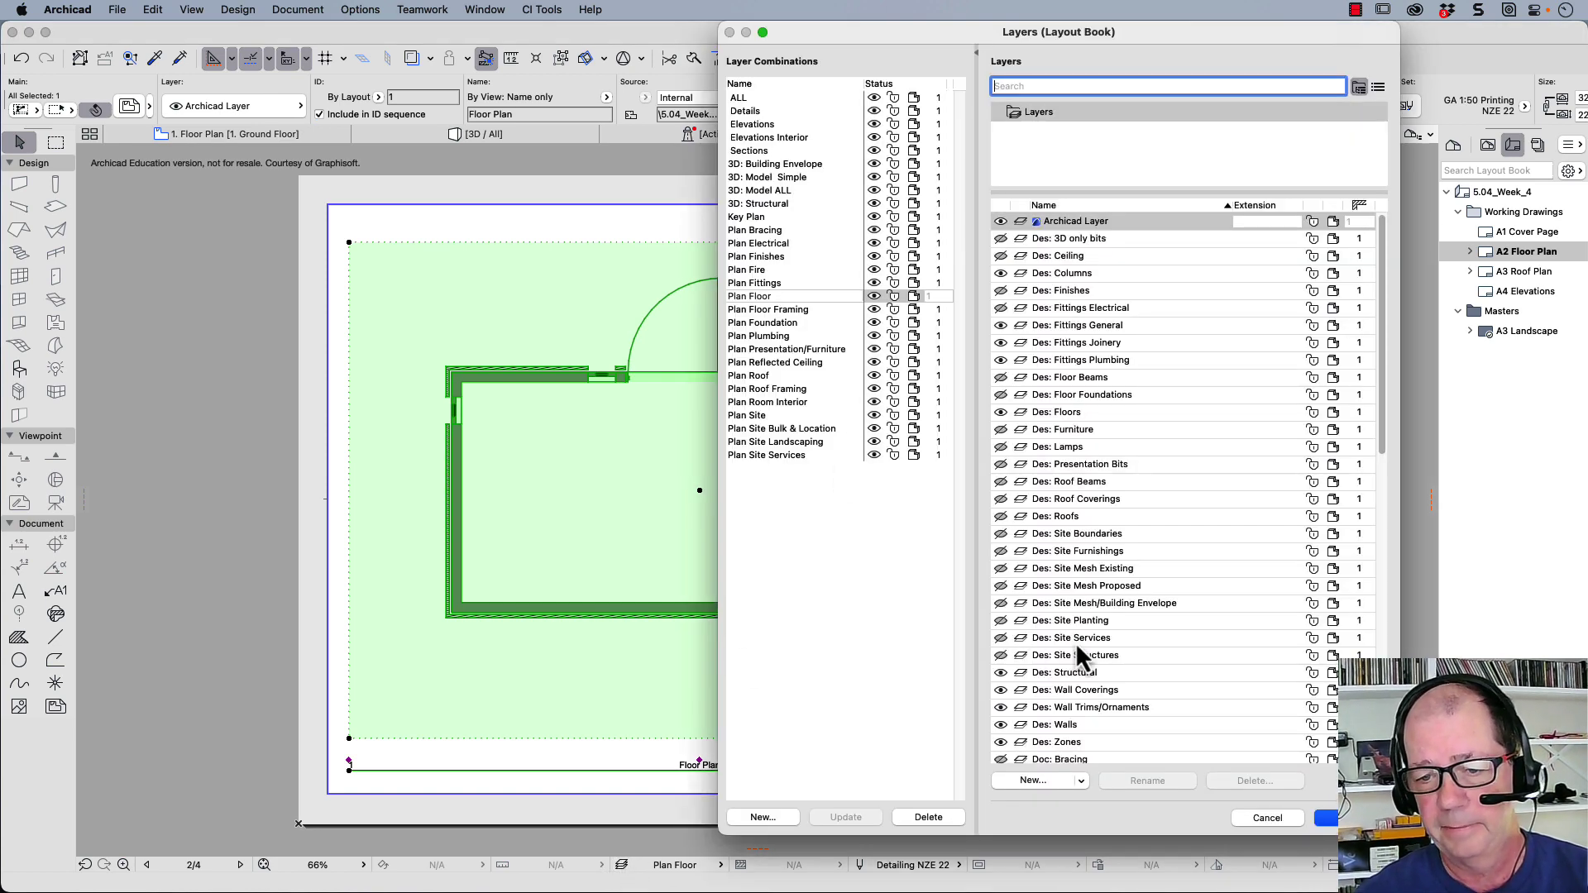
{"action": "left_click", "coordinate": [1007, 691]}
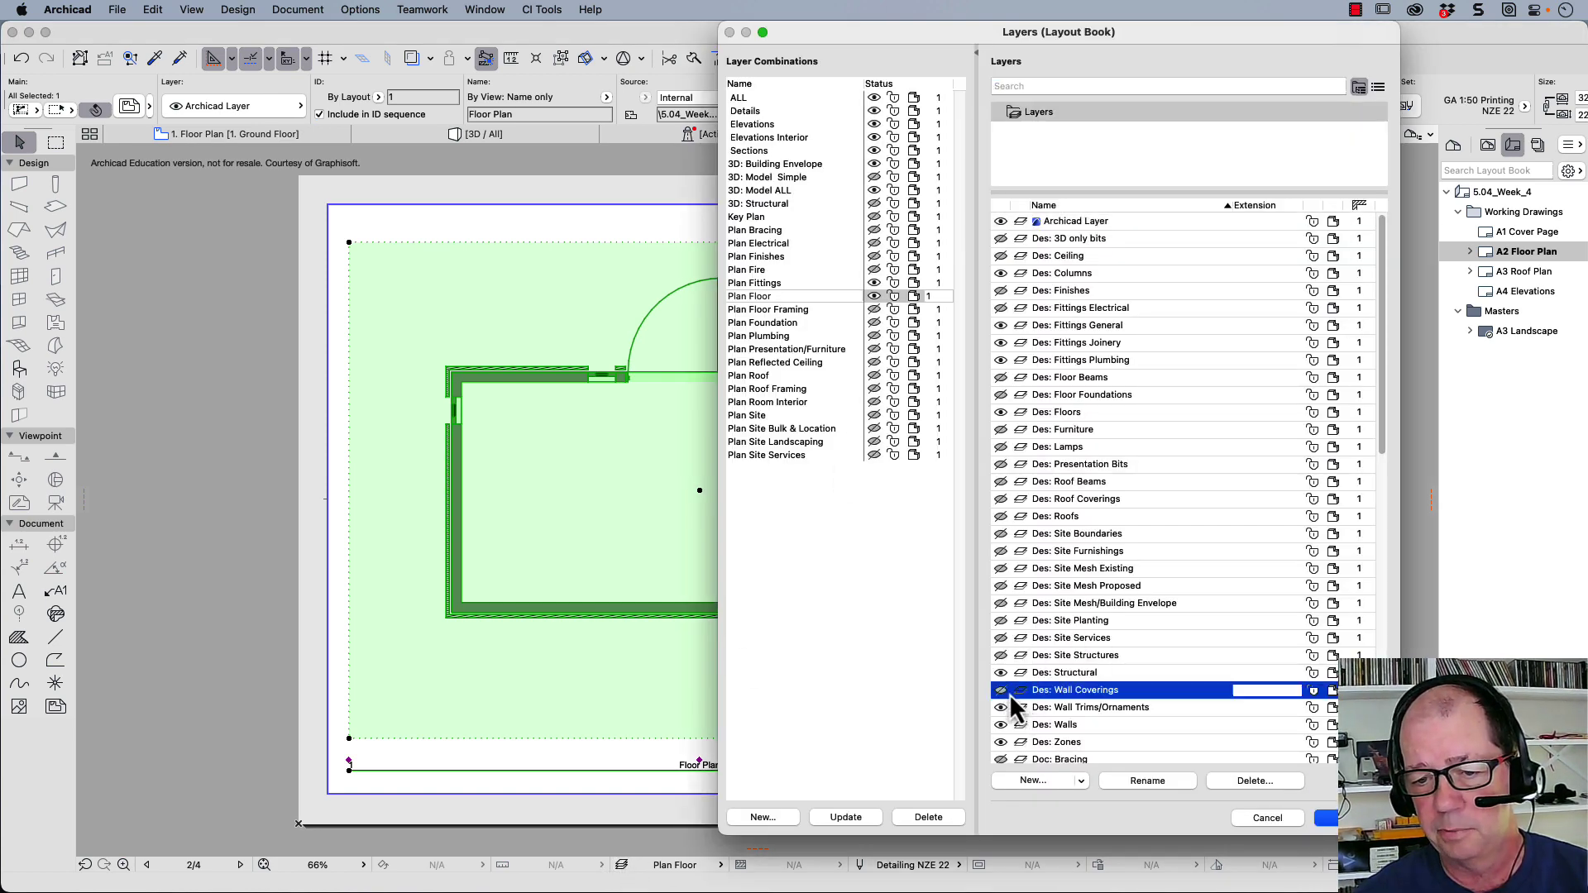
{"action": "left_click", "coordinate": [843, 817]}
{"action": "left_click", "coordinate": [1326, 817]}
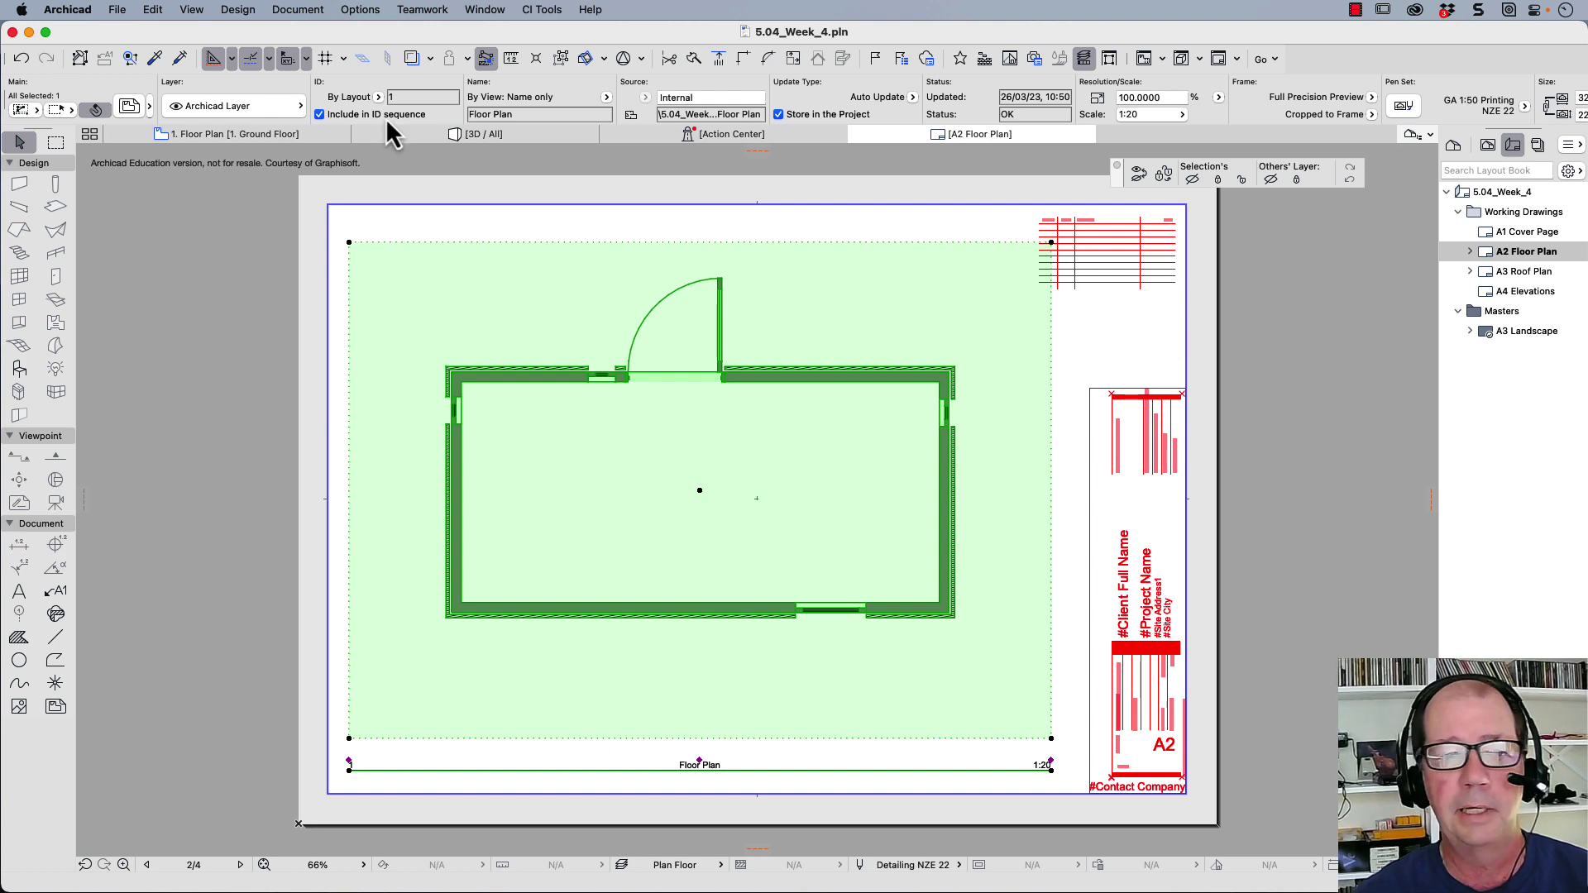
In the 1. Floor Plan view, dimension the overall length of the upper wall, placing the dimension line above the door swing
{"action": "left_click", "coordinate": [238, 135]}
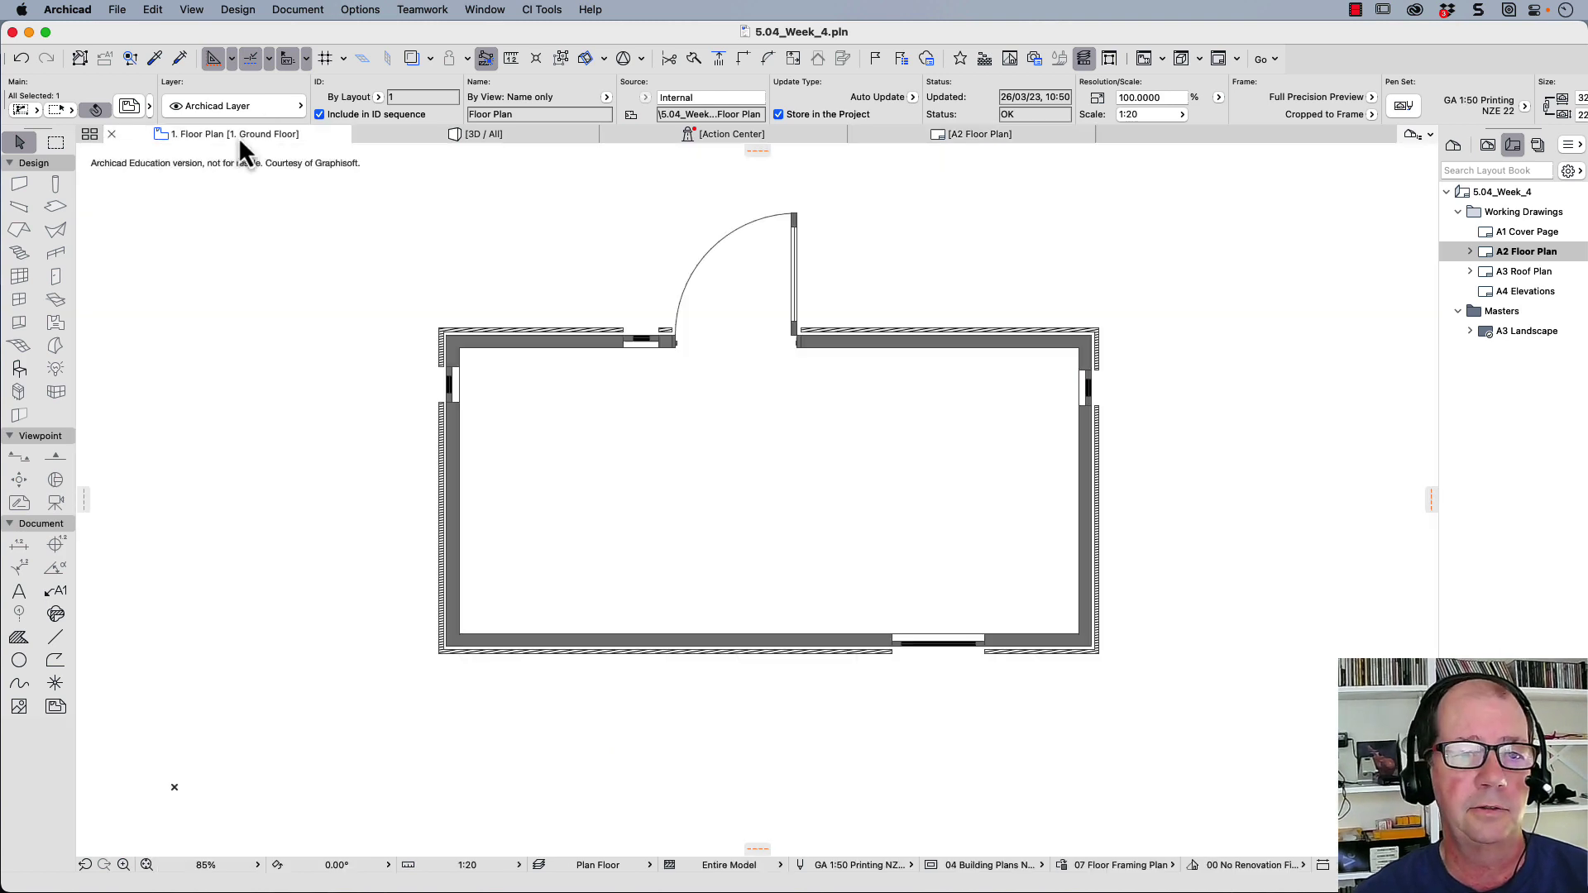
{"action": "left_click", "coordinate": [19, 544]}
{"action": "left_click", "coordinate": [447, 336]}
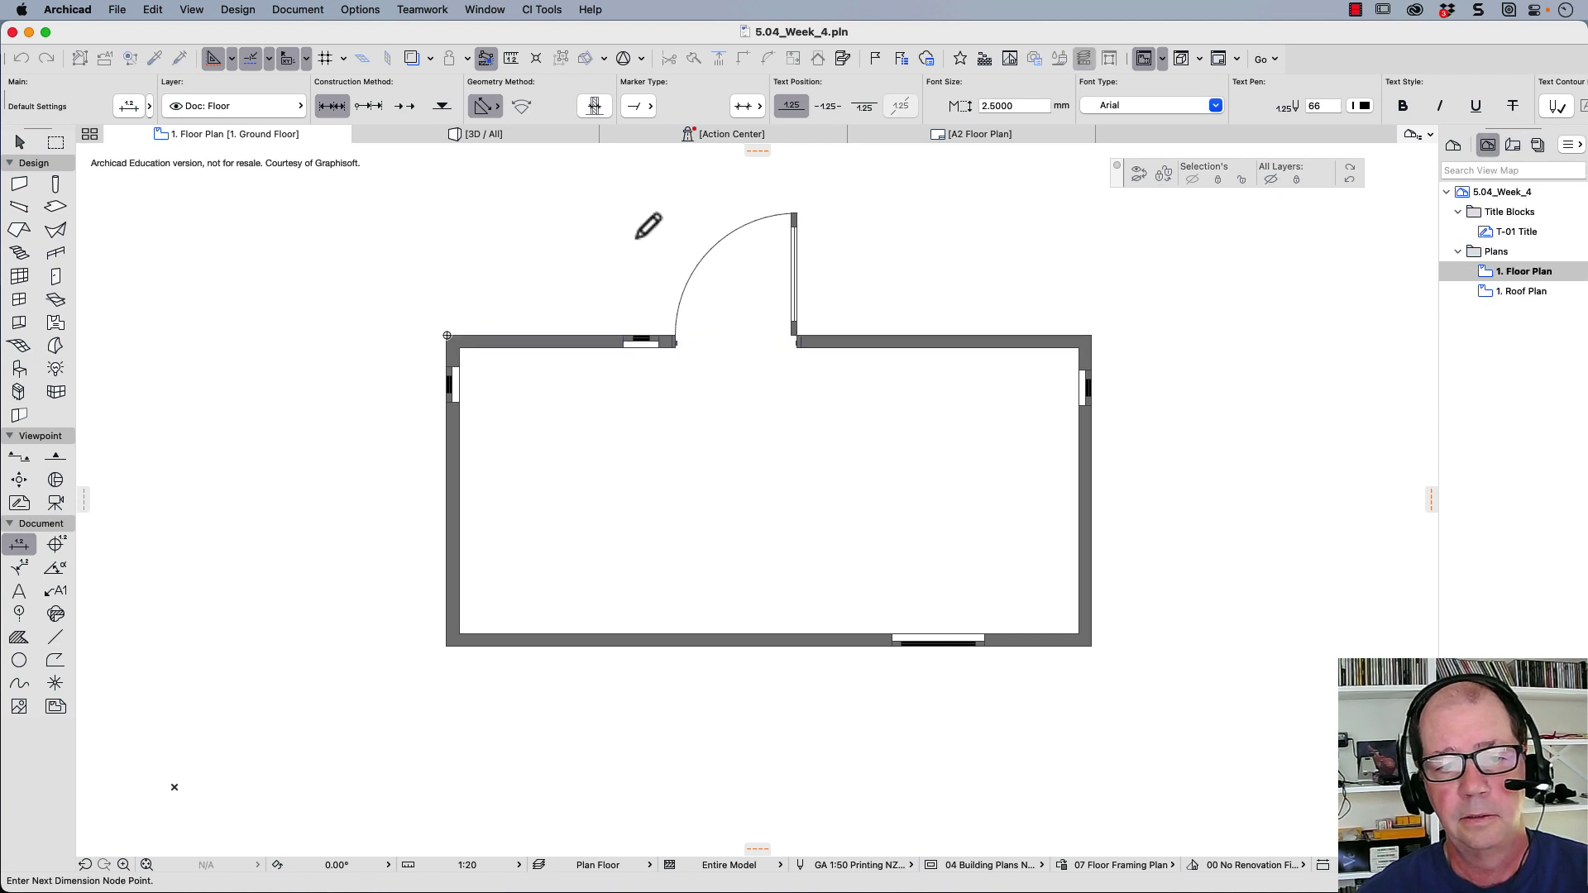
{"action": "left_click", "coordinate": [1092, 336]}
{"action": "left_click", "coordinate": [990, 190]}
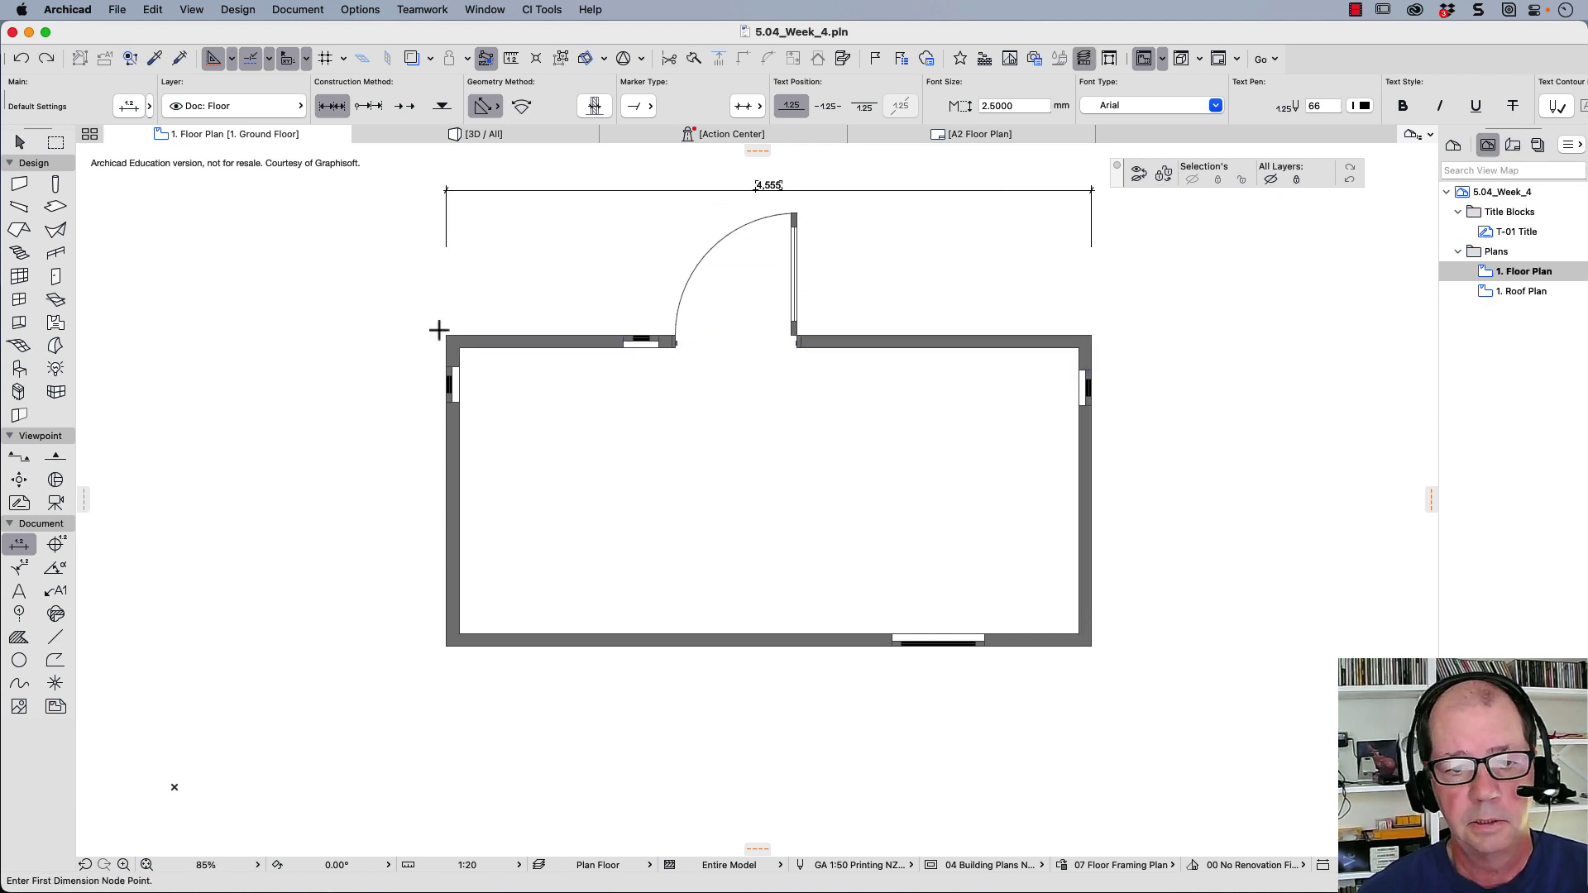
Add a dimension chain for the upper wall's corners, window and door opening below the overall dimension, and check it on the A2 Floor Plan layout
{"action": "left_click", "coordinate": [447, 336]}
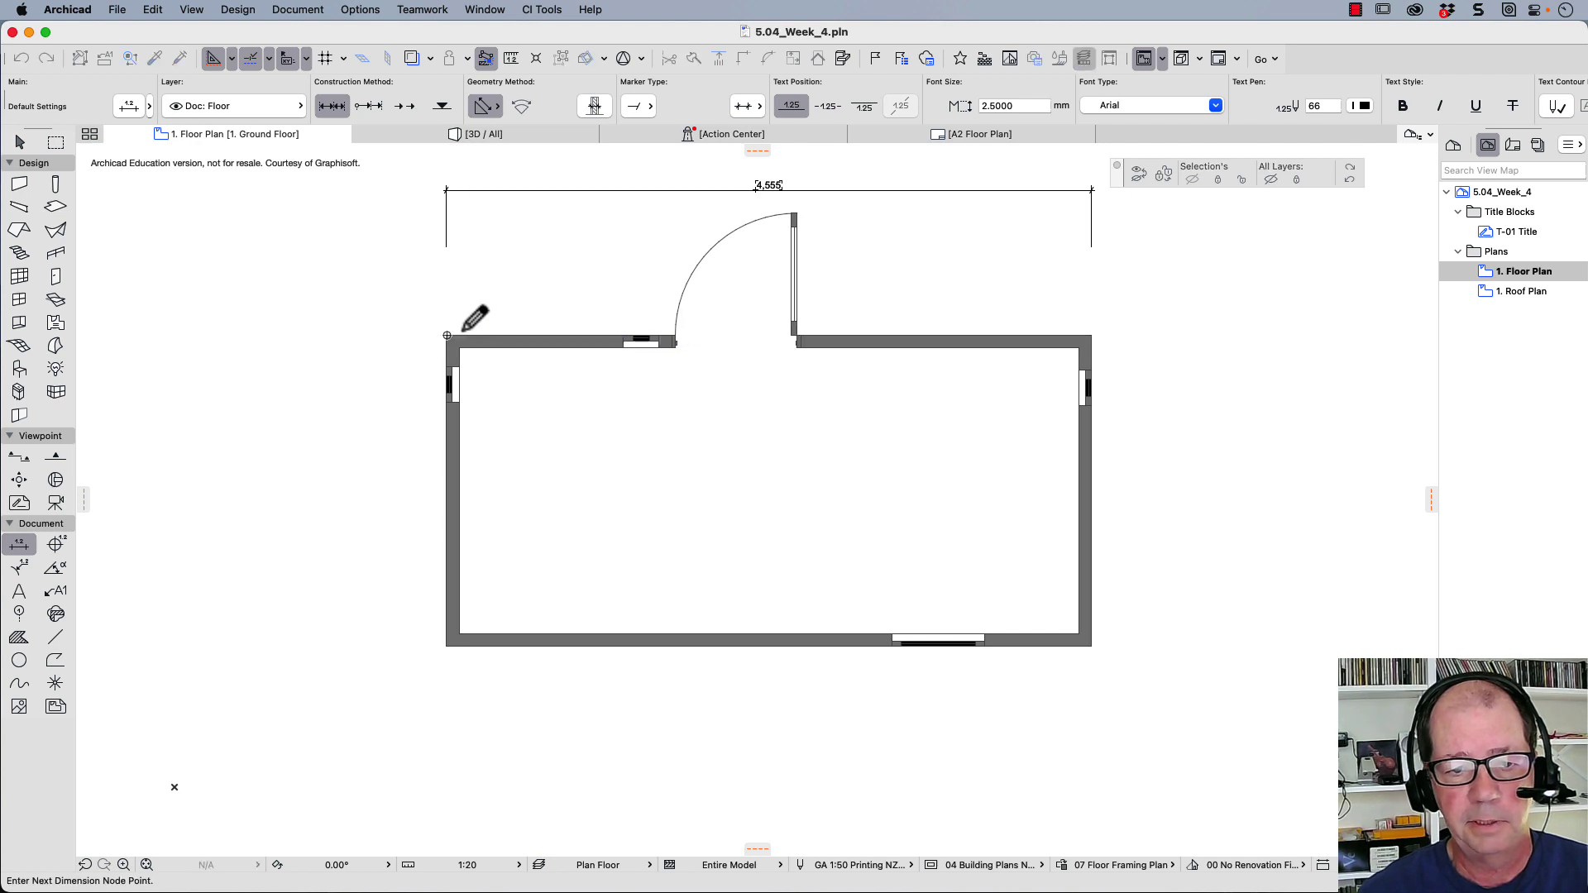
{"action": "left_click", "coordinate": [624, 336]}
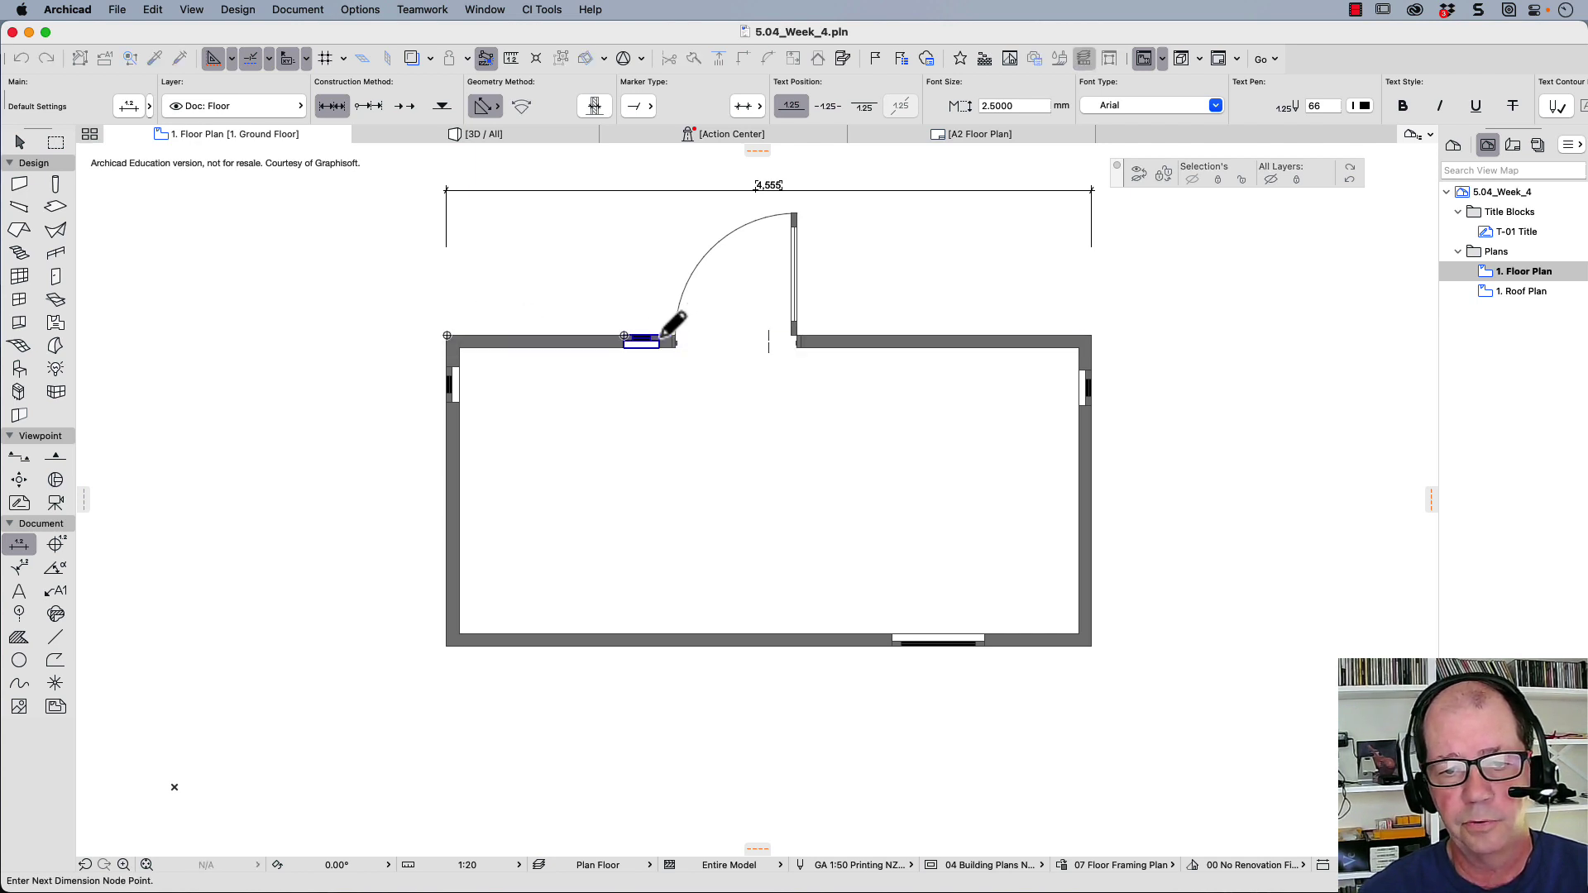
{"action": "left_click", "coordinate": [660, 335]}
{"action": "left_click", "coordinate": [671, 335]}
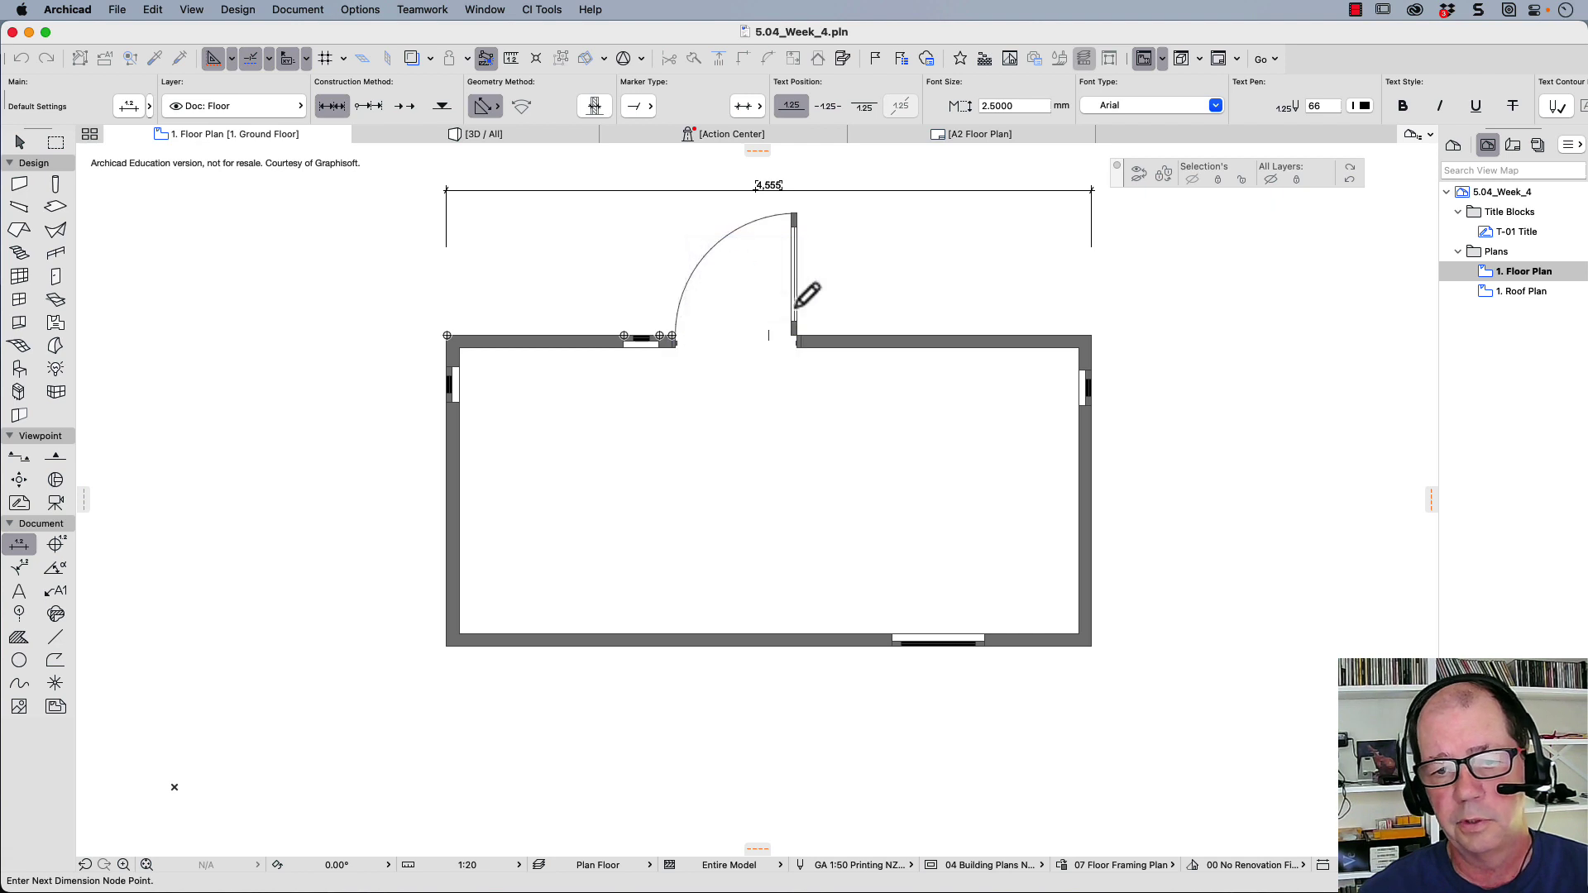
{"action": "left_click", "coordinate": [801, 336]}
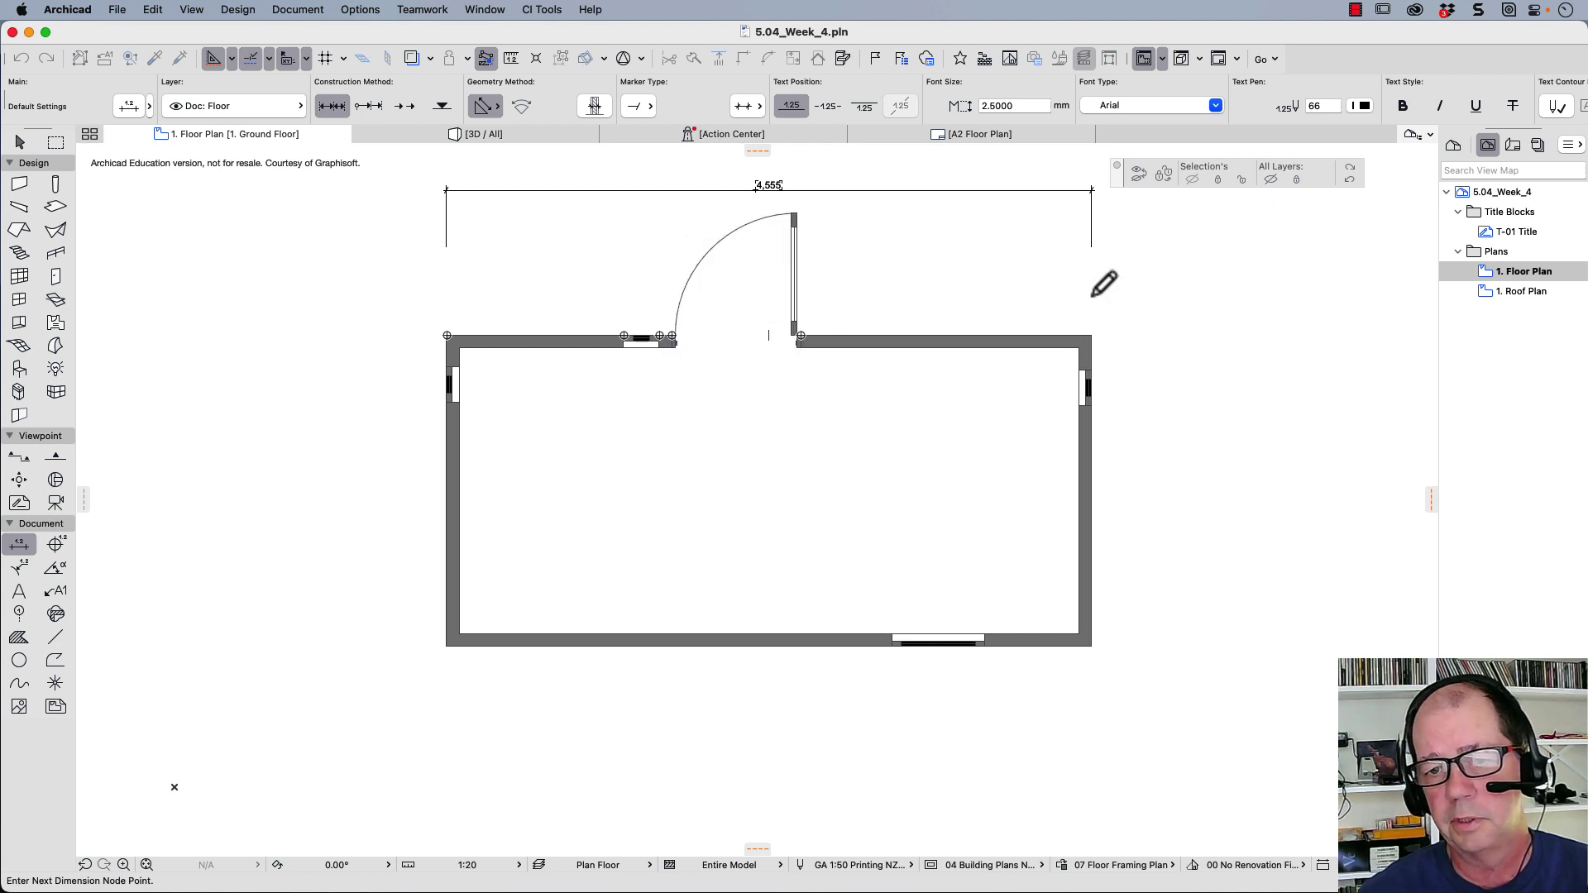
{"action": "left_click", "coordinate": [1092, 336]}
{"action": "double_click", "coordinate": [1067, 277]}
{"action": "left_click", "coordinate": [1053, 231]}
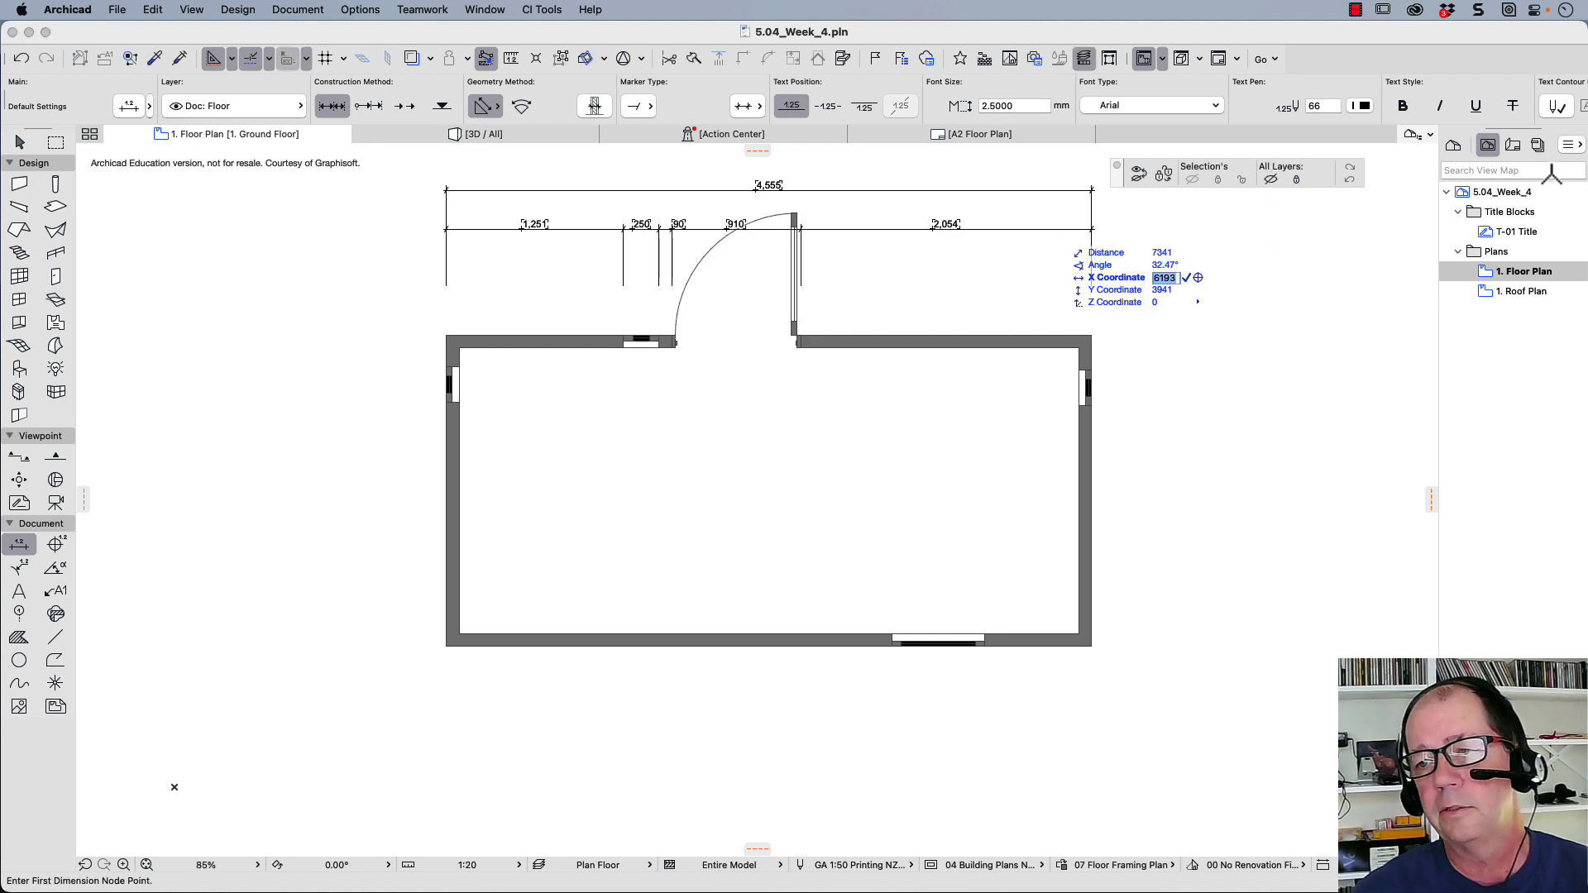
{"action": "left_click", "coordinate": [939, 137]}
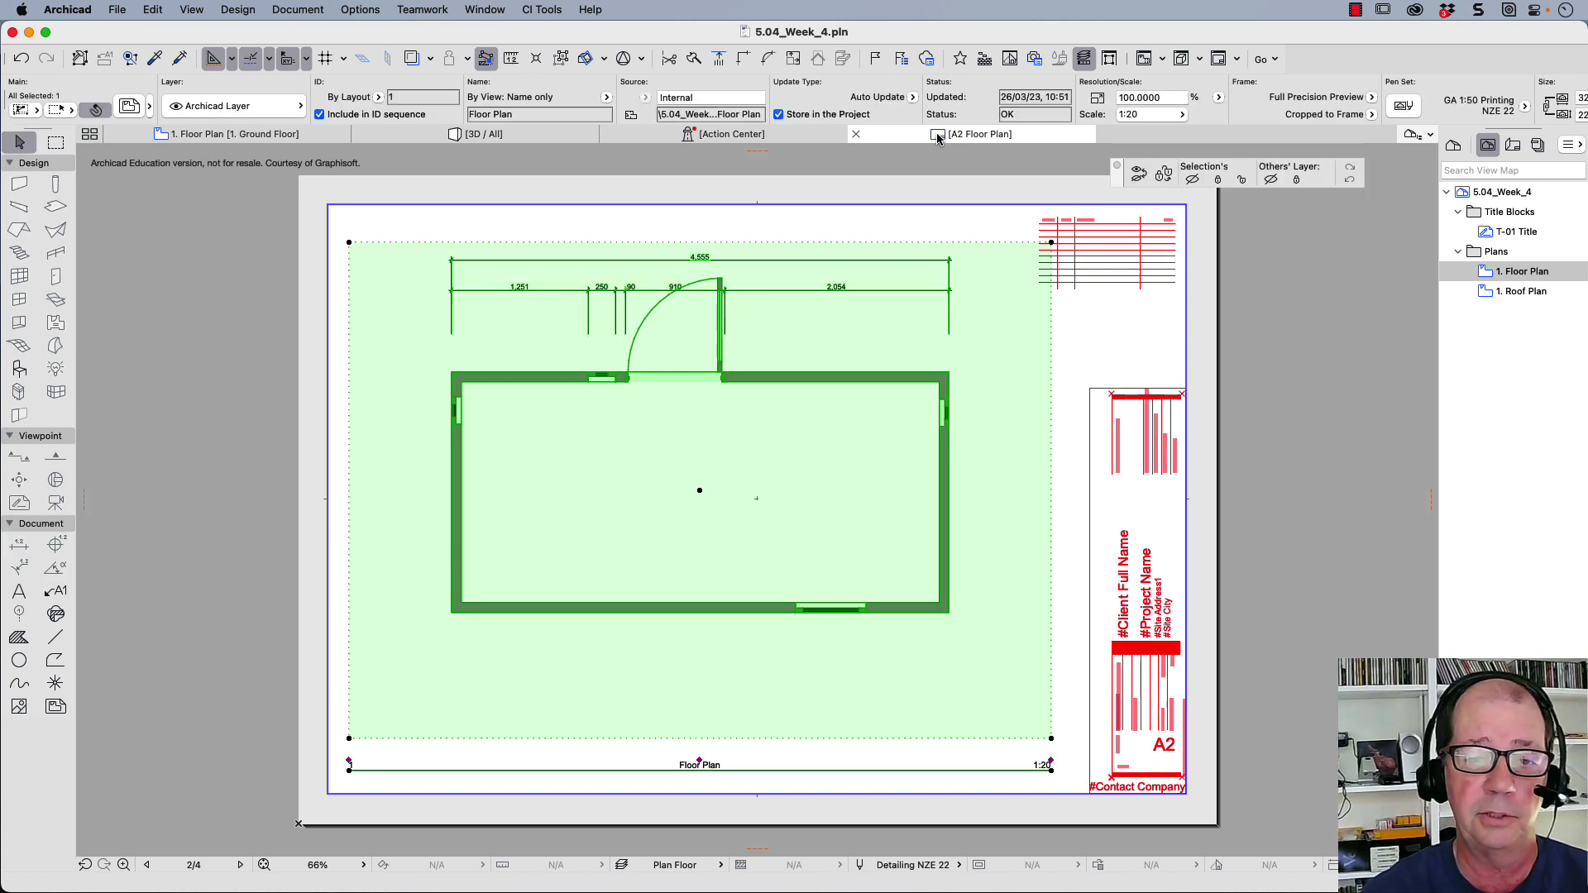
Return to the floor plan, select the overall dimension and examine the visibility of its Doc: Floor layer in the Plan Floor combination
{"action": "left_click", "coordinate": [223, 135]}
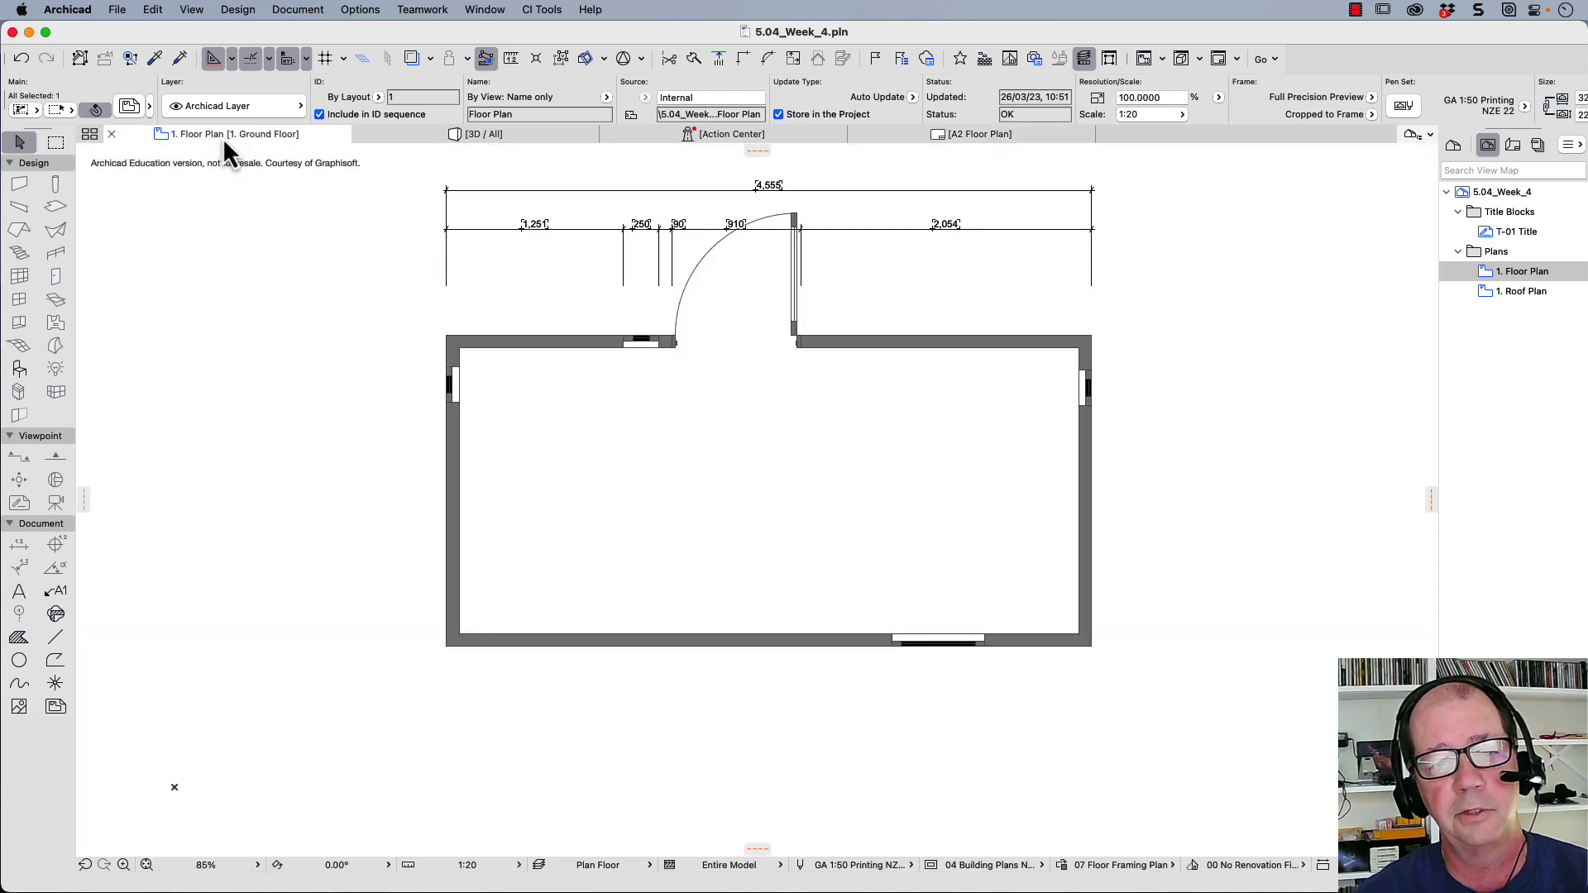
{"action": "left_click", "coordinate": [558, 192]}
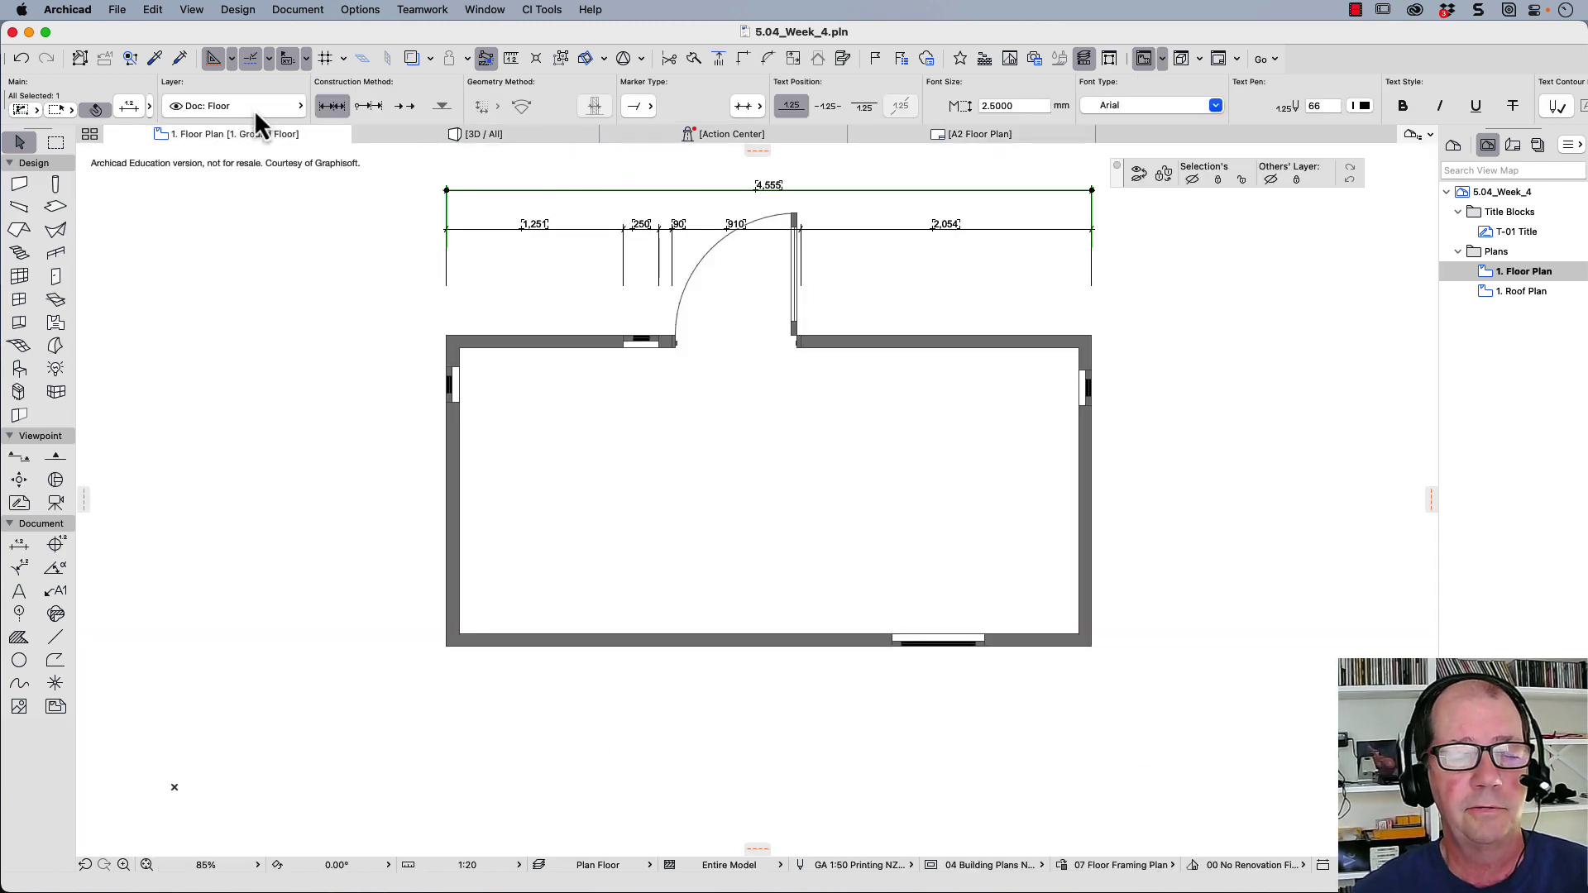
{"action": "left_click", "coordinate": [542, 868]}
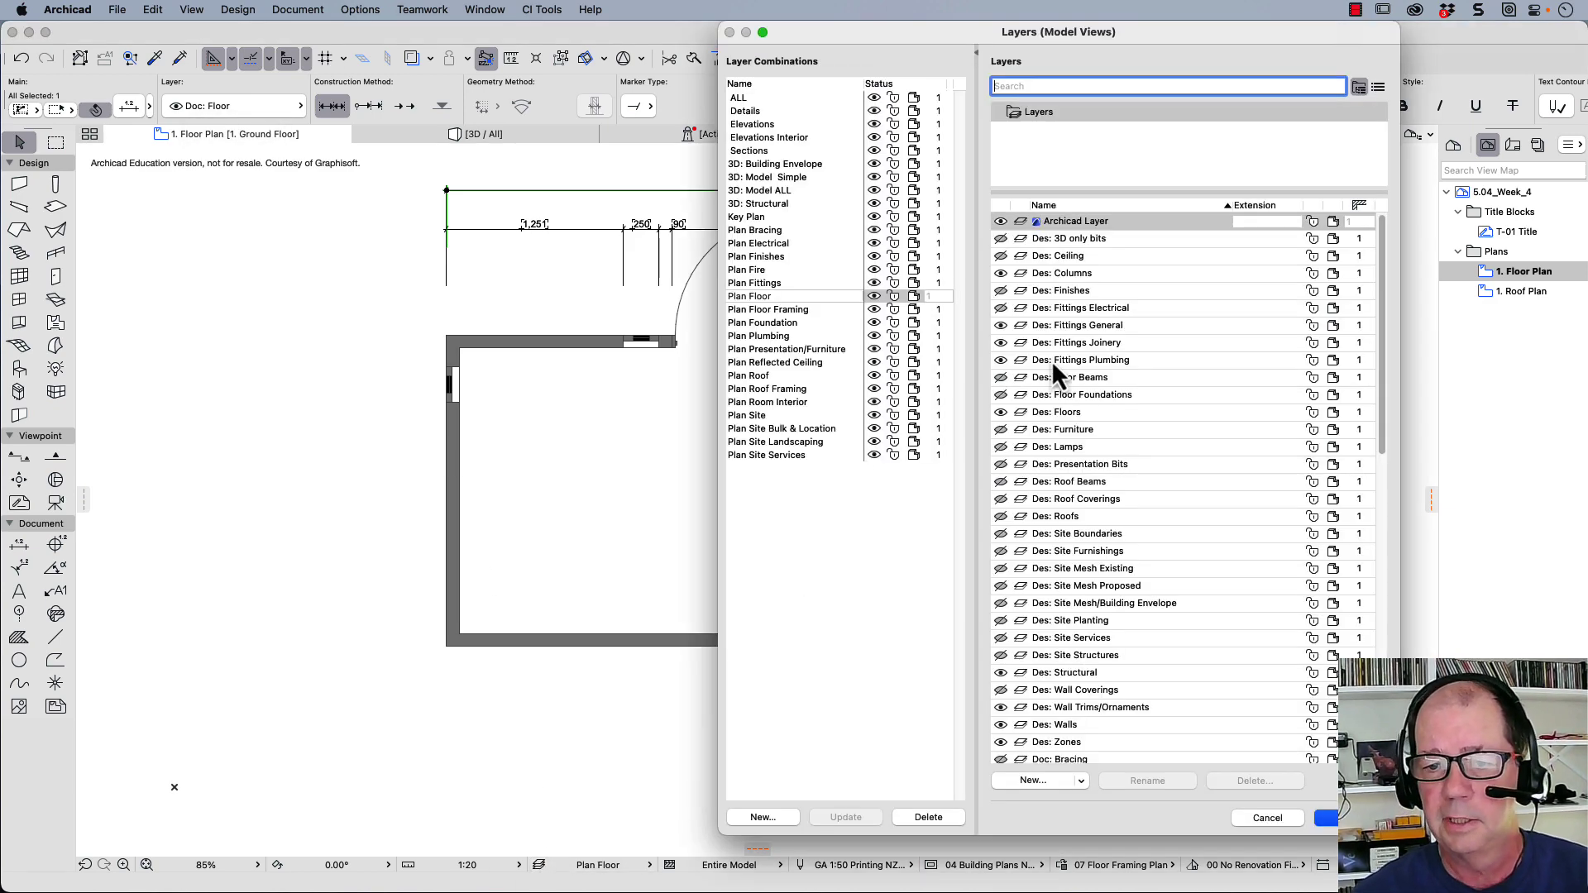
{"action": "scroll", "coordinate": [1057, 381], "scroll_direction": "down", "scroll_amount": 5}
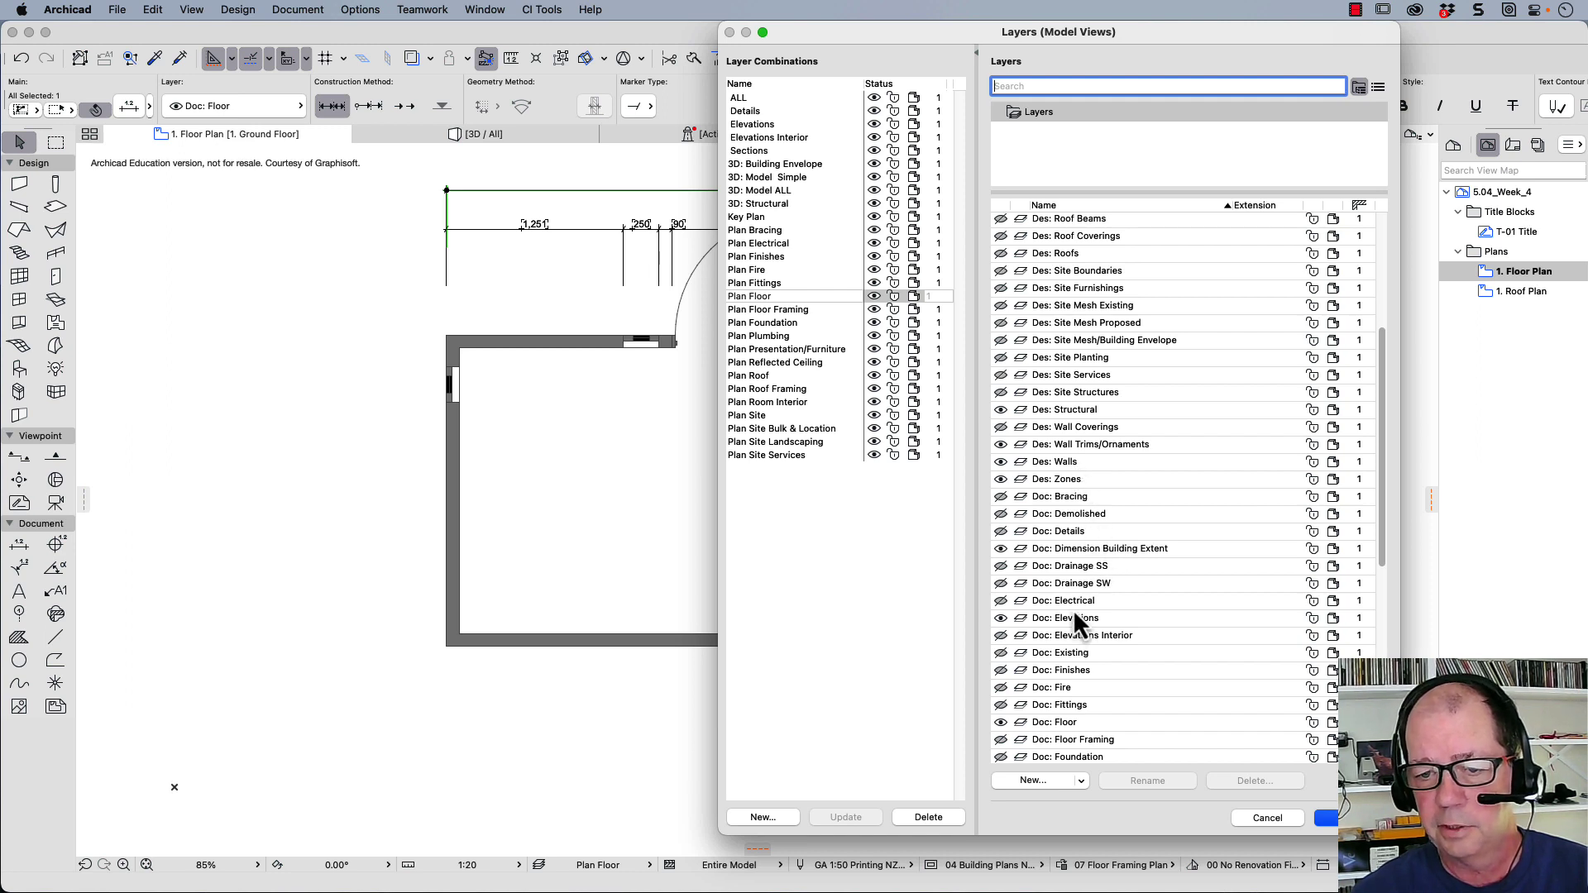
{"action": "left_click", "coordinate": [1079, 722]}
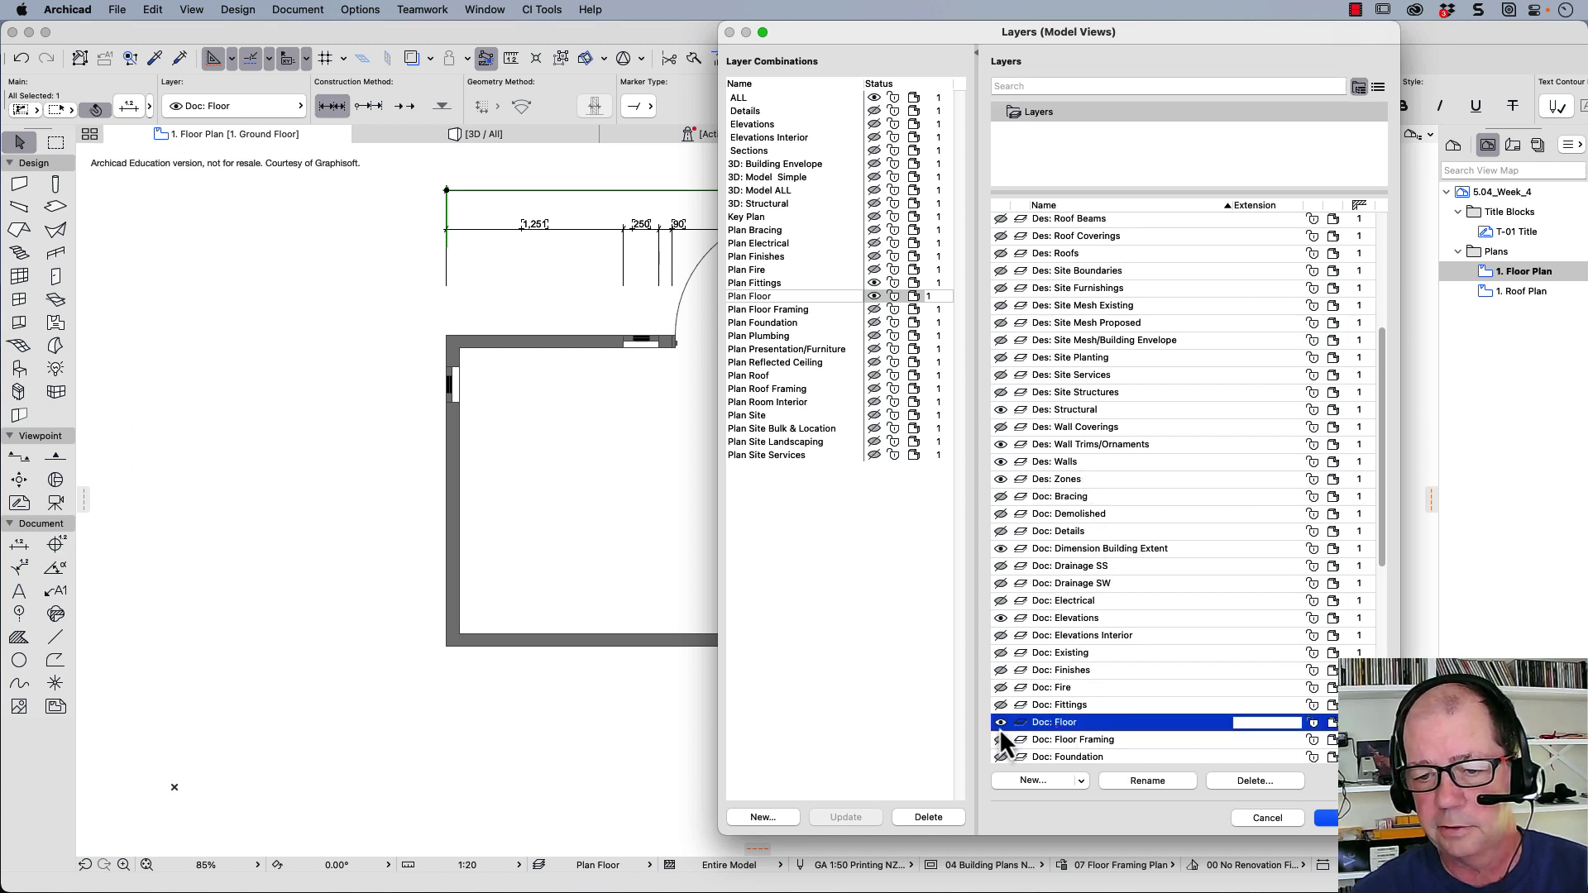
{"action": "left_click", "coordinate": [1000, 723]}
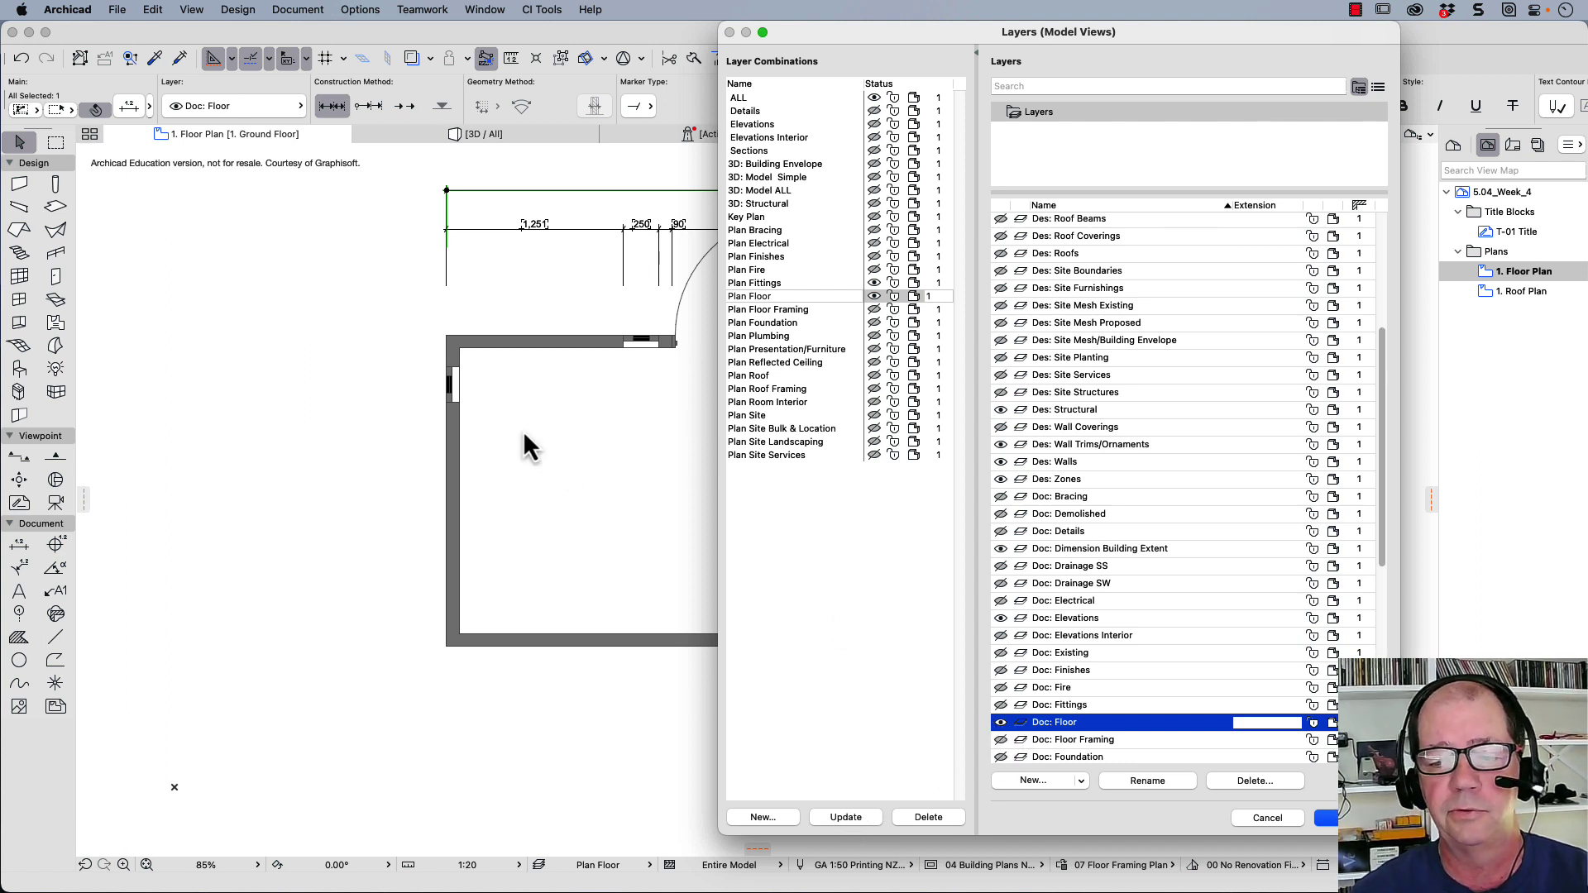
{"action": "left_click", "coordinate": [1348, 817]}
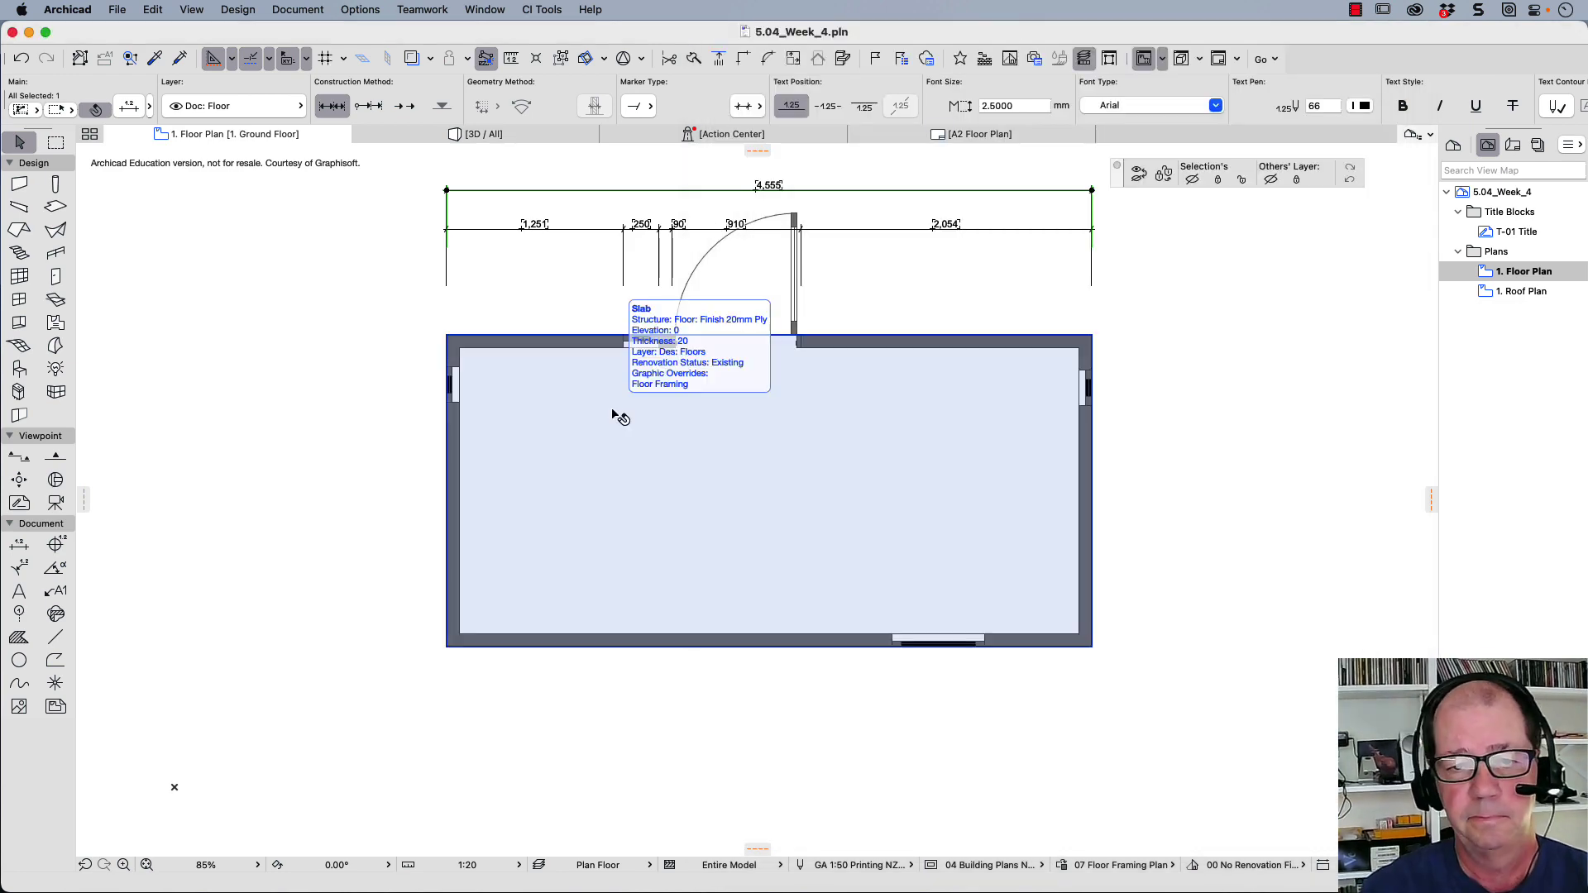